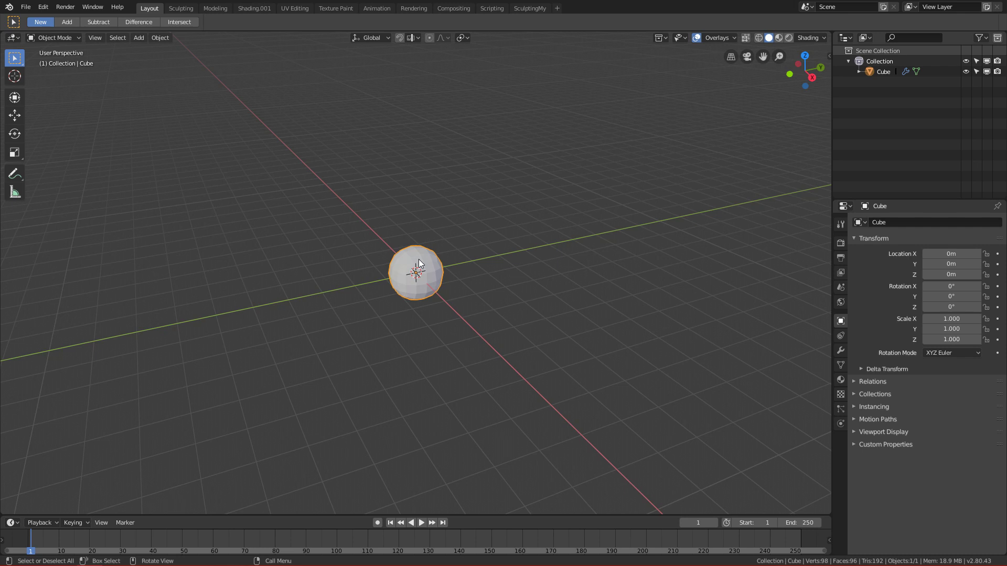
Inspect the sphere from angled views and from the front, both close up and farther away.
{"action": "middle_click_drag", "start_coordinate": [414, 233], "coordinate": [303, 136]}
{"action": "key", "text": "KP_1"}
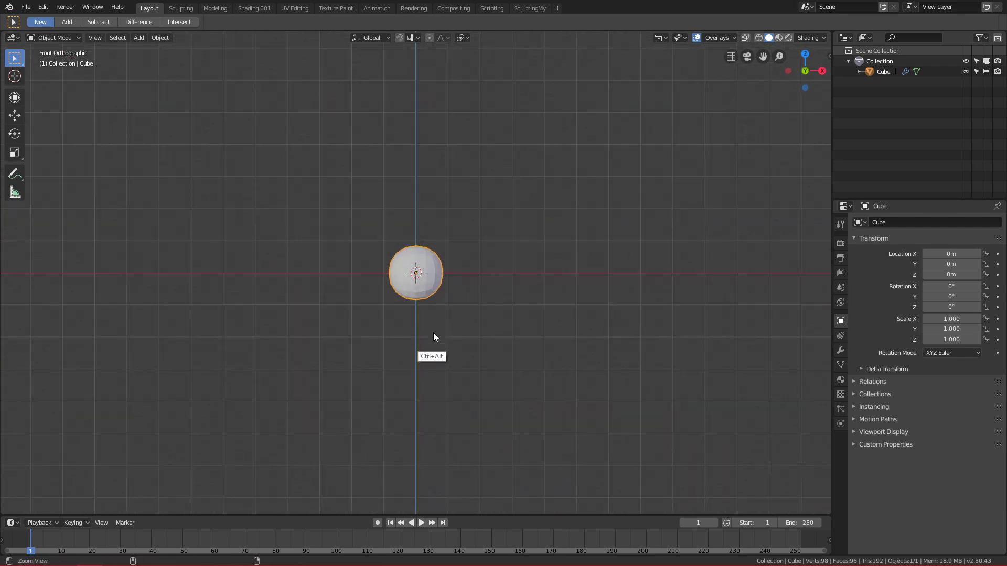
{"action": "middle_click_drag", "start_coordinate": [451, 354], "coordinate": [471, 259], "text": "ctrl"}
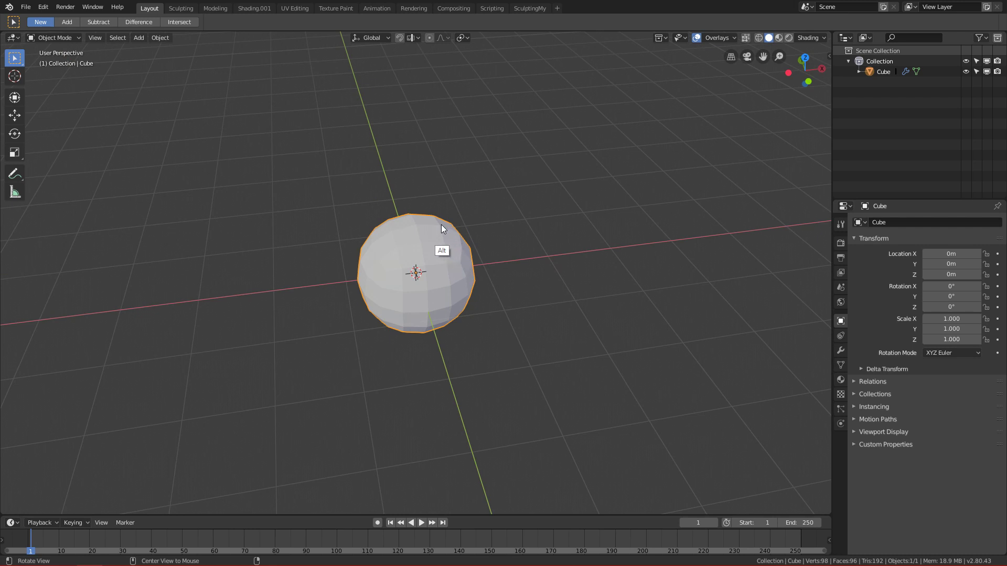
{"action": "mouse_move", "coordinate": [475, 263]}
{"action": "middle_mouse_down", "text": "ctrl"}
{"action": "mouse_move", "coordinate": [452, 355]}
{"action": "mouse_move", "coordinate": [472, 252]}
{"action": "mouse_move", "coordinate": [454, 313]}
{"action": "mouse_move", "coordinate": [464, 339]}
{"action": "mouse_move", "coordinate": [442, 270]}
{"action": "mouse_move", "coordinate": [463, 304]}
{"action": "mouse_move", "coordinate": [449, 310]}
{"action": "middle_mouse_up", "text": "ctrl"}
{"action": "left_click_drag", "start_coordinate": [462, 309], "coordinate": [471, 372], "text": "alt"}
{"action": "key", "text": "KP_1"}
{"action": "middle_click_drag", "start_coordinate": [441, 326], "coordinate": [450, 272], "text": "ctrl"}
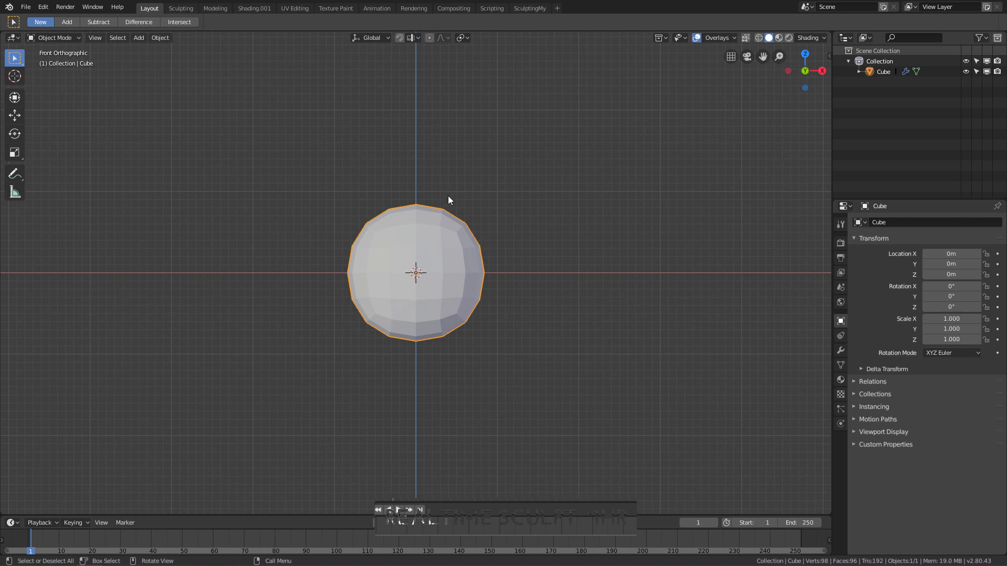
{"action": "mouse_move", "coordinate": [552, 210]}
{"action": "left_mouse_down", "text": "alt"}
{"action": "mouse_move", "coordinate": [506, 288]}
{"action": "mouse_move", "coordinate": [523, 290]}
{"action": "left_mouse_up", "text": "alt"}
{"action": "key", "text": "grave"}
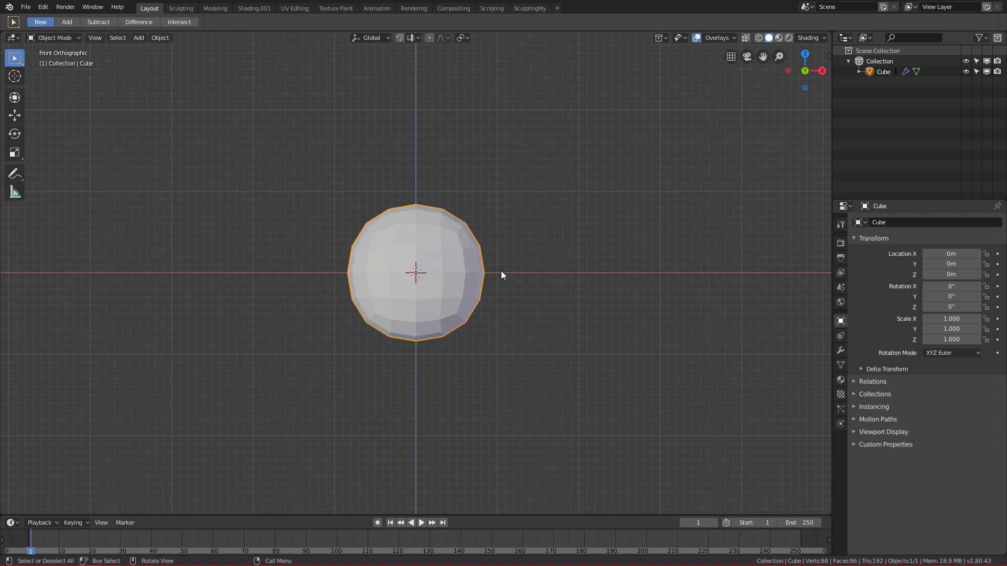
{"action": "left_click_drag", "start_coordinate": [496, 284], "coordinate": [435, 196], "text": "alt"}
Switch to the SculptingMy workspace, return the sphere to Object Mode and apply its modifier.
{"action": "key", "text": "ctrl+Tab"}
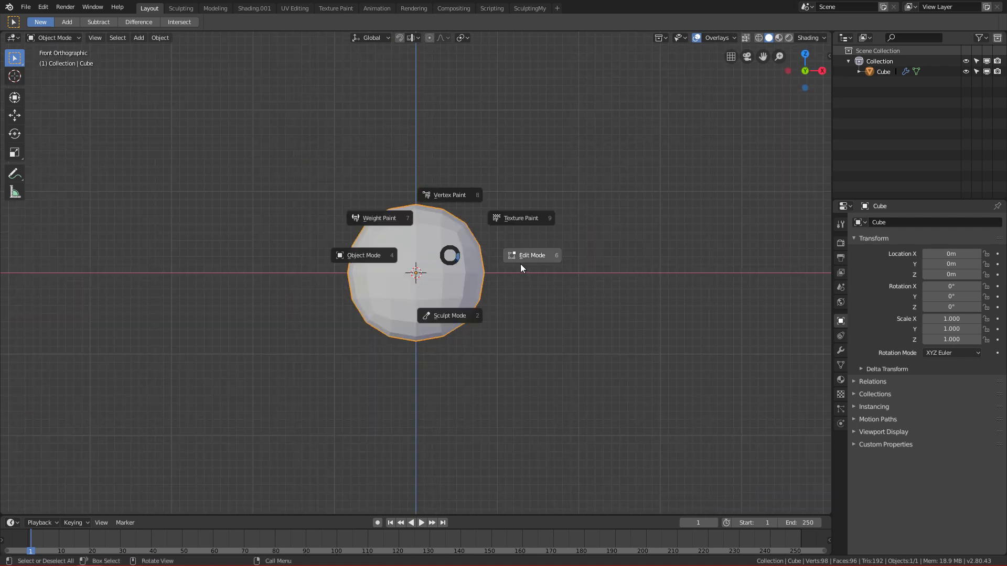
{"action": "left_click", "coordinate": [529, 8]}
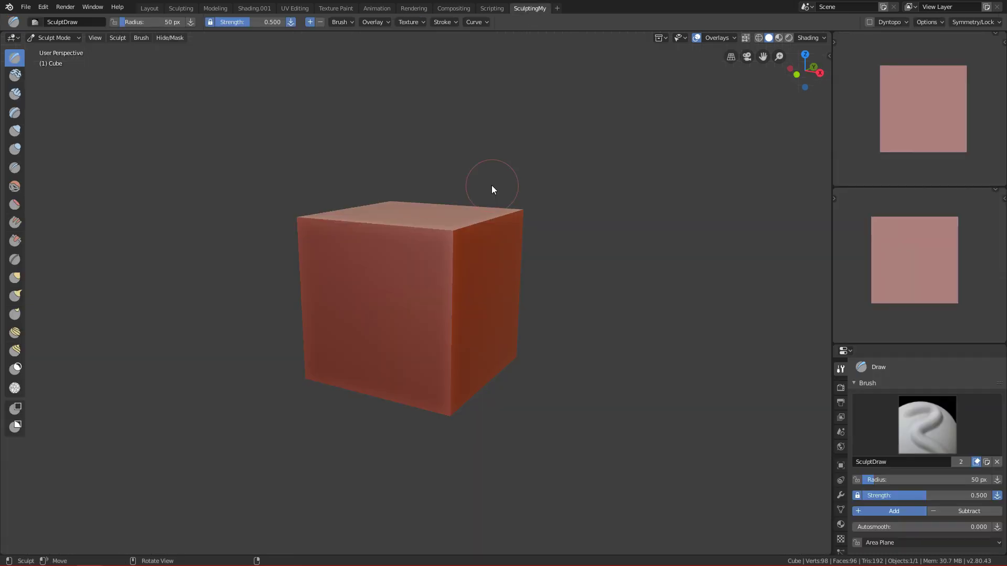
{"action": "key", "text": "ctrl+Tab"}
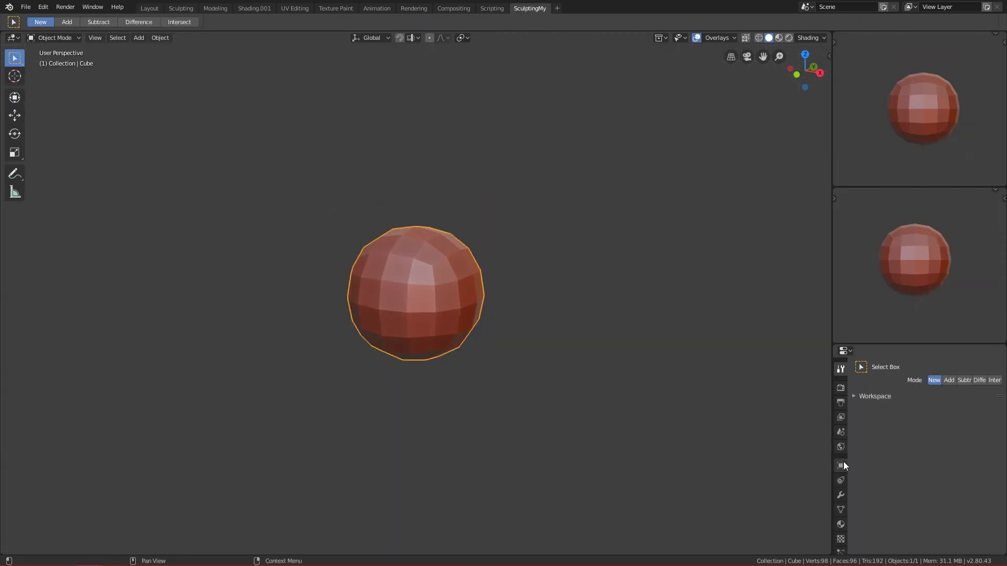
{"action": "left_click", "coordinate": [839, 497]}
{"action": "left_click", "coordinate": [894, 399]}
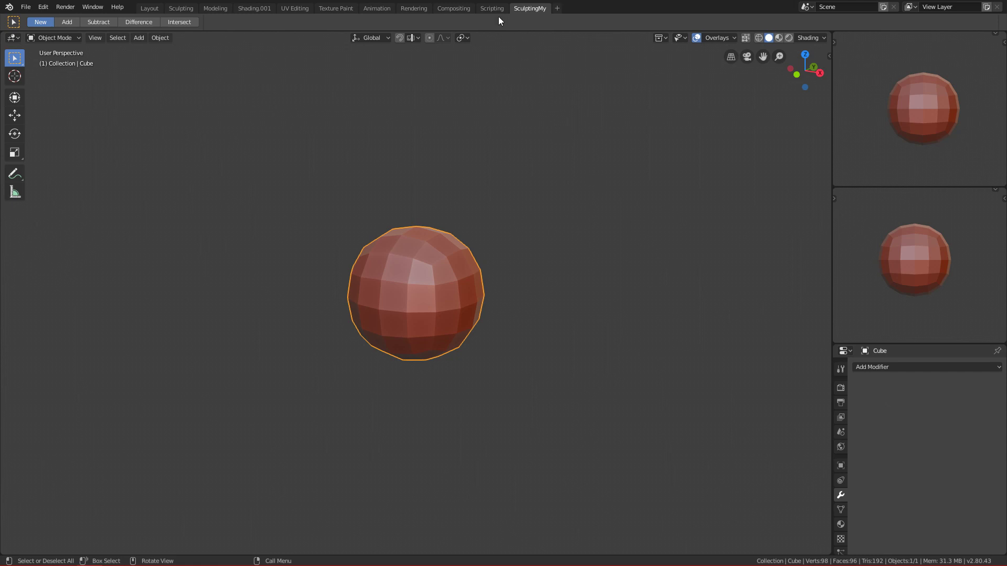
Put the sphere into Sculpt Mode in front view and choose the Grab brush with a radius of 262 px.
{"action": "key", "text": "KP_1"}
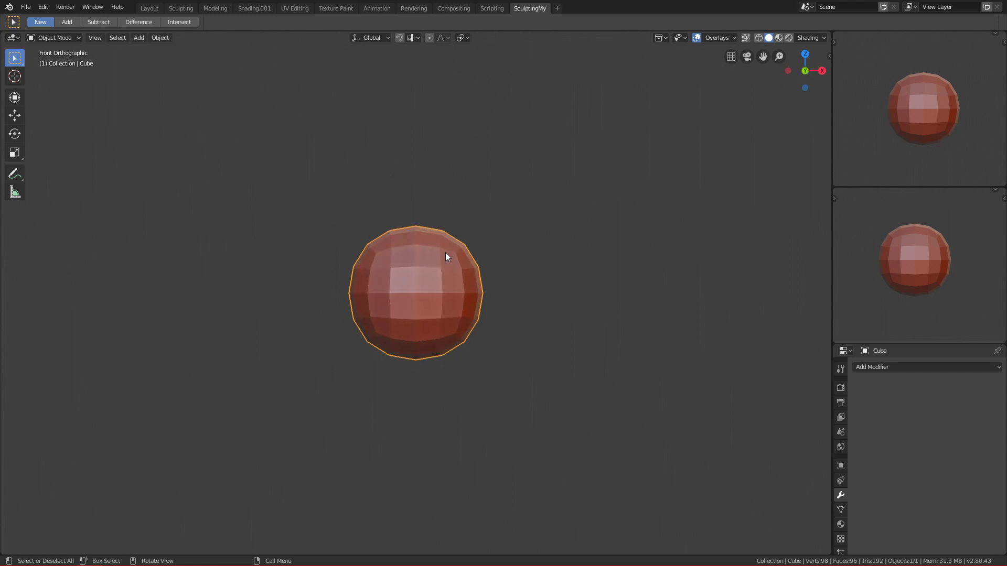
{"action": "key", "text": "ctrl+Tab"}
{"action": "left_click", "coordinate": [451, 292]}
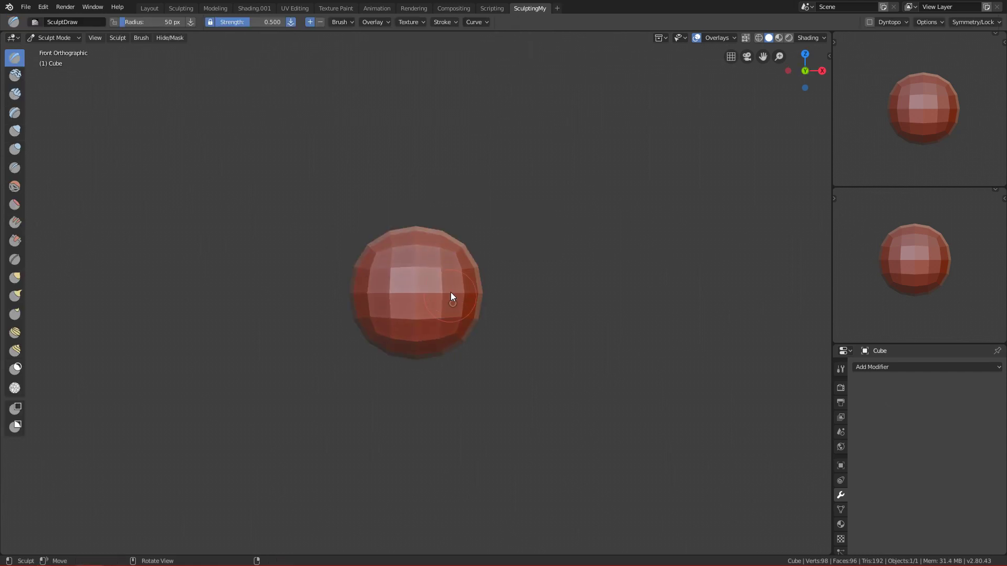
{"action": "key", "text": "g"}
{"action": "key", "text": "f"}
{"action": "left_click", "coordinate": [580, 272]}
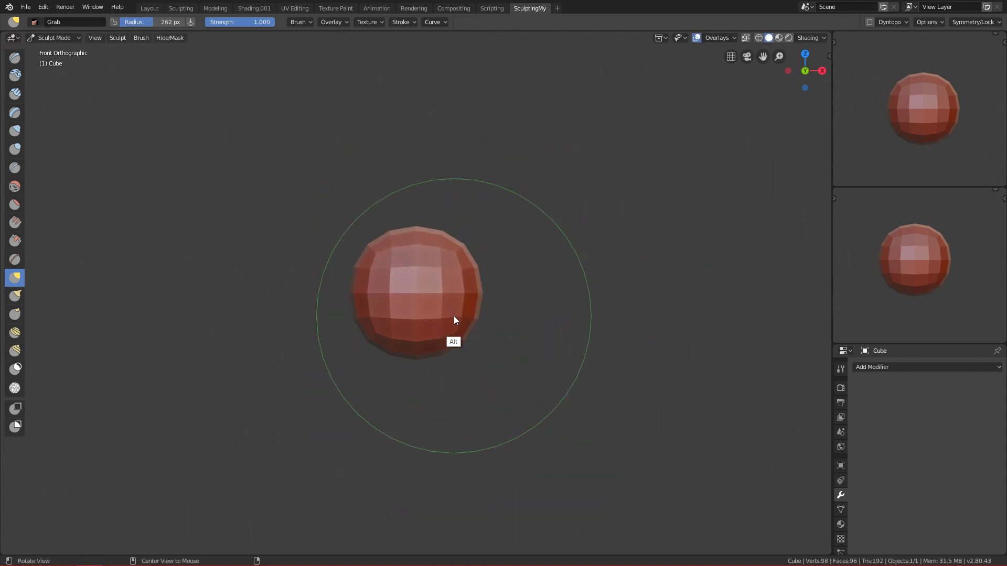
Enlarge the Grab brush to 372 px and pull the sphere's underside down into an elongated head shape.
{"action": "mouse_move", "coordinate": [461, 377]}
{"action": "left_mouse_down", "text": "ctrl+alt"}
{"action": "mouse_move", "coordinate": [449, 366]}
{"action": "mouse_move", "coordinate": [543, 287]}
{"action": "left_mouse_up", "text": "ctrl+alt"}
{"action": "key", "text": "f"}
{"action": "left_click", "coordinate": [574, 298]}
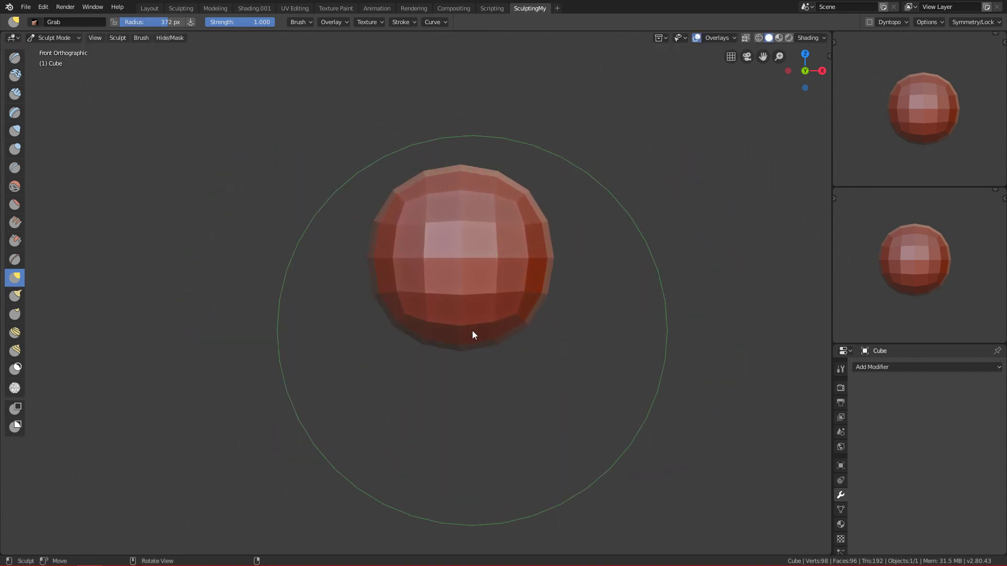
{"action": "left_click_drag", "start_coordinate": [472, 331], "coordinate": [473, 367]}
From the right side view, shift the chin forward and pull the back of the skull outward using a 440 px Grab brush.
{"action": "key", "text": "grave"}
{"action": "left_click", "coordinate": [607, 337]}
{"action": "key", "text": "f"}
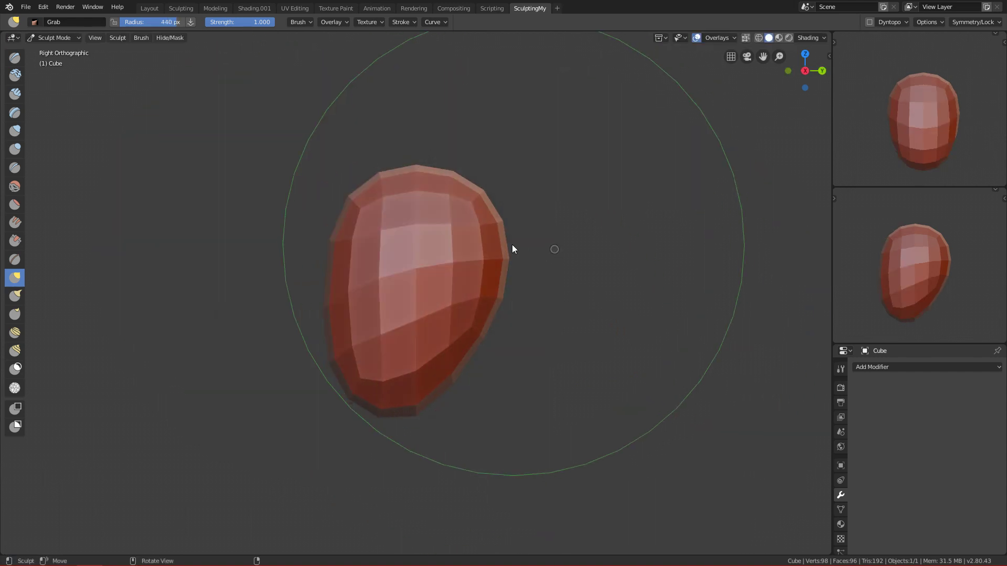
{"action": "left_click", "coordinate": [517, 240]}
{"action": "left_click_drag", "start_coordinate": [521, 236], "coordinate": [522, 237]}
Reshape the jaw and front of the face in side view with the Grab brush, ending at a 378 px radius.
{"action": "key", "text": "grave"}
{"action": "left_click", "coordinate": [512, 250]}
{"action": "key", "text": "f"}
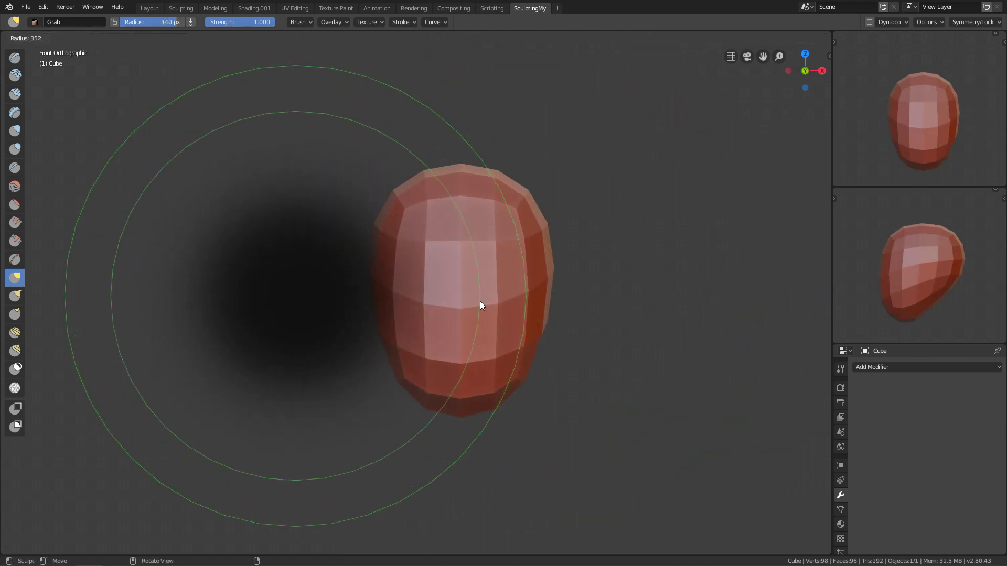
{"action": "left_click", "coordinate": [469, 294]}
{"action": "key", "text": "grave"}
{"action": "left_click", "coordinate": [637, 298]}
{"action": "key", "text": "KP_3"}
{"action": "key", "text": "f"}
{"action": "left_click", "coordinate": [359, 380]}
{"action": "mouse_move", "coordinate": [358, 379]}
{"action": "left_mouse_down"}
{"action": "mouse_move", "coordinate": [354, 404]}
{"action": "mouse_move", "coordinate": [360, 394]}
{"action": "left_mouse_up"}
{"action": "key", "text": "f"}
{"action": "left_click", "coordinate": [317, 294]}
{"action": "key", "text": "f"}
{"action": "left_click", "coordinate": [438, 278]}
Narrow the upper sides of the head in front view with the Grab brush, ending at a 199 px radius.
{"action": "key", "text": "KP_1"}
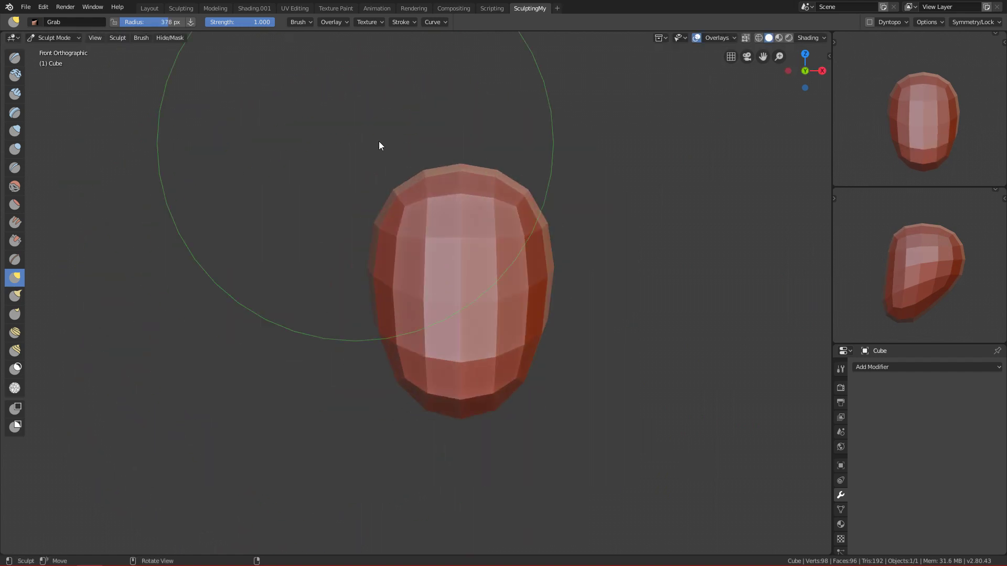
{"action": "key", "text": "f"}
{"action": "left_click", "coordinate": [439, 249]}
{"action": "left_click_drag", "start_coordinate": [552, 238], "coordinate": [539, 236]}
{"action": "key", "text": "f"}
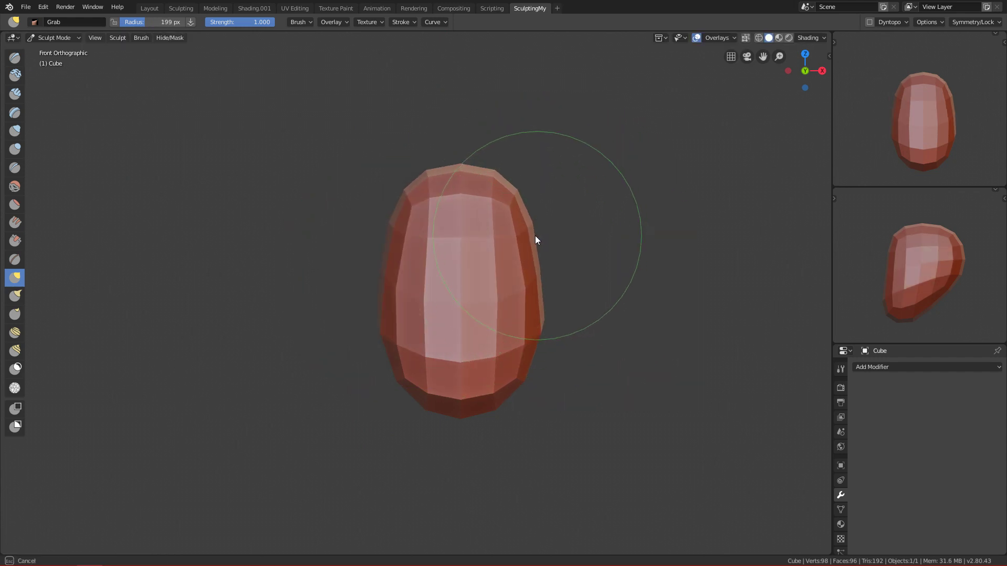
{"action": "left_click", "coordinate": [535, 237]}
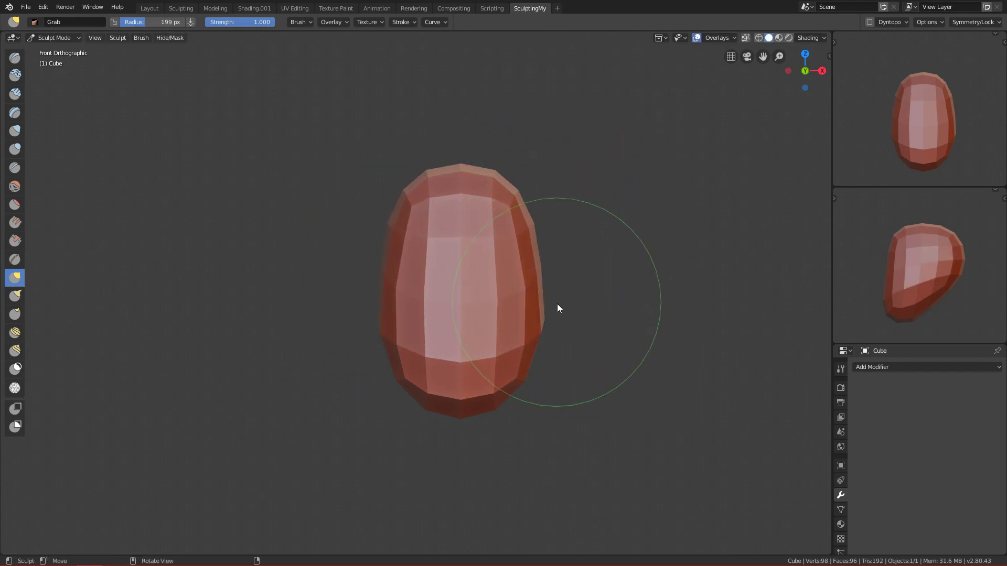
{"action": "mouse_move", "coordinate": [570, 300]}
{"action": "middle_mouse_down"}
{"action": "mouse_move", "coordinate": [546, 401]}
{"action": "mouse_move", "coordinate": [740, 343]}
{"action": "middle_mouse_up"}
{"action": "left_click_drag", "start_coordinate": [540, 361], "coordinate": [368, 218], "text": "alt"}
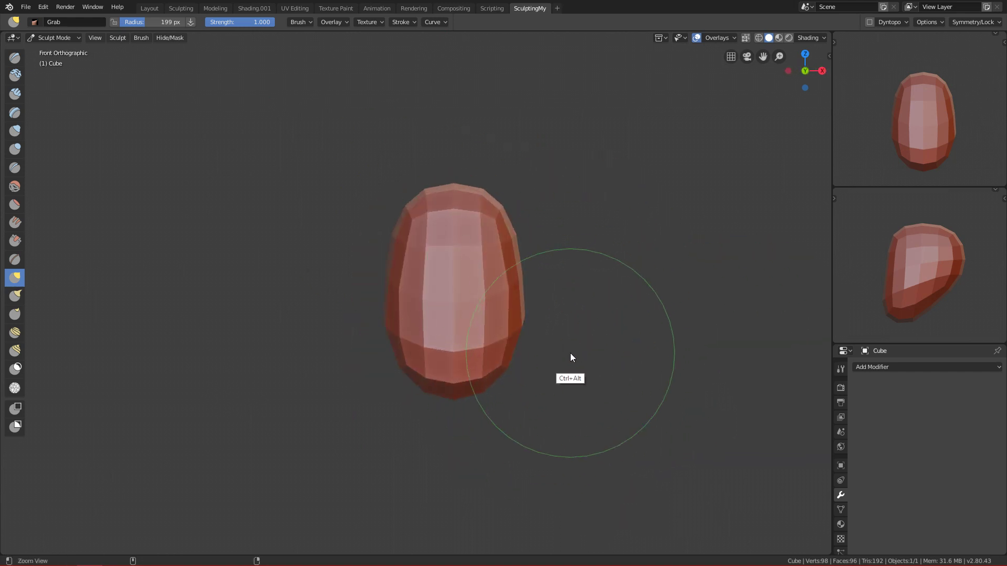
{"action": "left_click_drag", "start_coordinate": [571, 354], "coordinate": [598, 317], "text": "ctrl+alt"}
{"action": "mouse_move", "coordinate": [598, 318]}
{"action": "middle_mouse_down", "text": "alt"}
{"action": "mouse_move", "coordinate": [517, 363]}
{"action": "mouse_move", "coordinate": [578, 322]}
{"action": "mouse_move", "coordinate": [492, 321]}
{"action": "mouse_move", "coordinate": [489, 298]}
{"action": "mouse_move", "coordinate": [391, 193]}
{"action": "mouse_move", "coordinate": [420, 210]}
{"action": "middle_mouse_up", "text": "alt"}
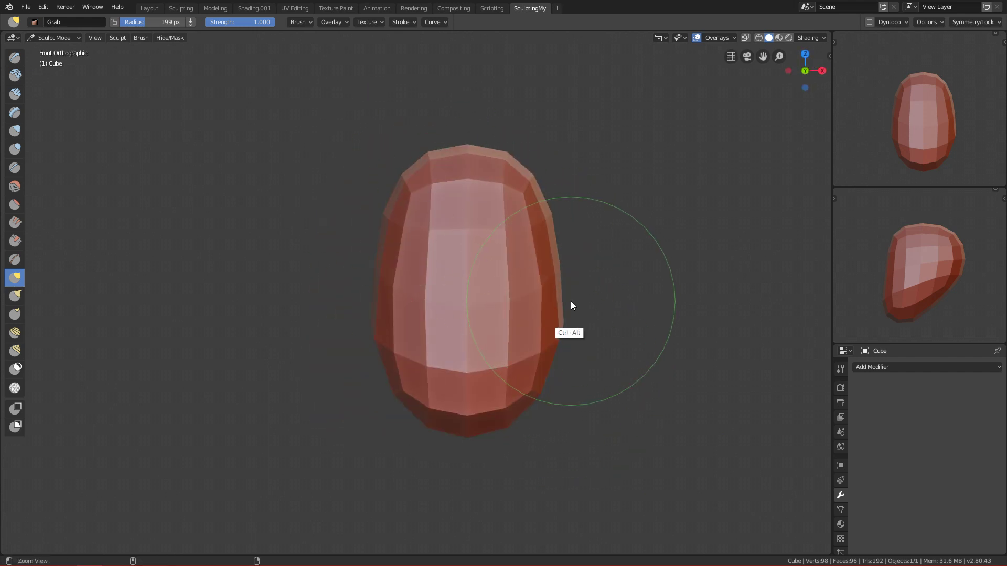
{"action": "middle_click_drag", "start_coordinate": [545, 393], "coordinate": [550, 276], "text": "alt+shift"}
{"action": "middle_click_drag", "start_coordinate": [566, 399], "coordinate": [571, 321], "text": "alt+shift"}
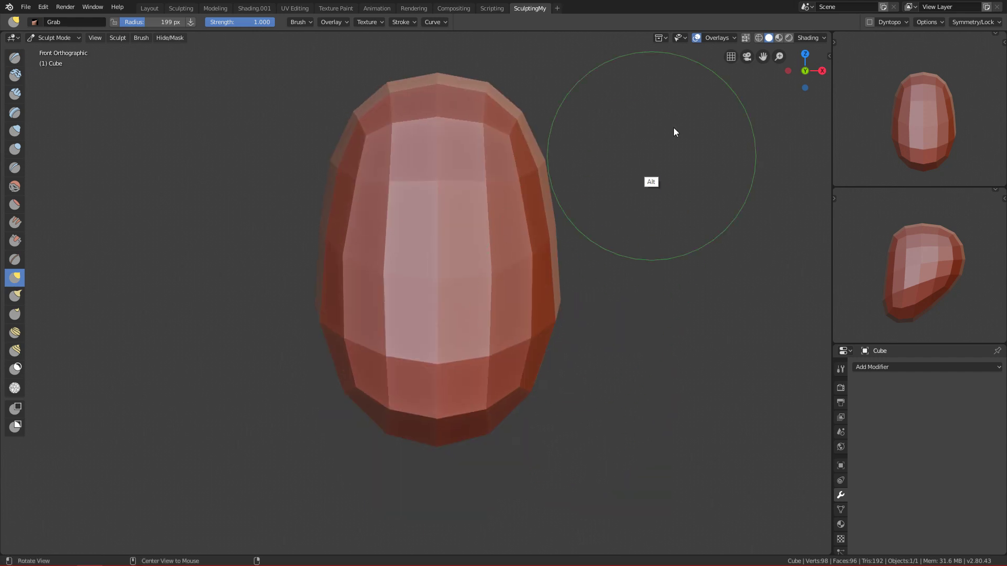
Enable Dyntopo with Constant Detail detailing and a resolution of 10.
{"action": "left_click", "coordinate": [869, 22]}
{"action": "left_click", "coordinate": [895, 22]}
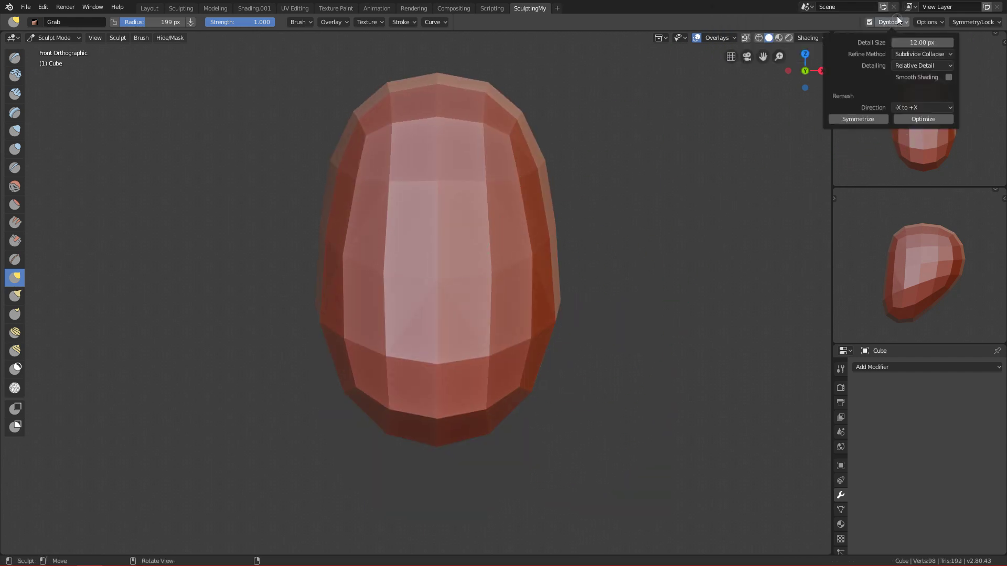
{"action": "left_click", "coordinate": [915, 65]}
{"action": "left_click", "coordinate": [901, 89]}
{"action": "left_click", "coordinate": [916, 43]}
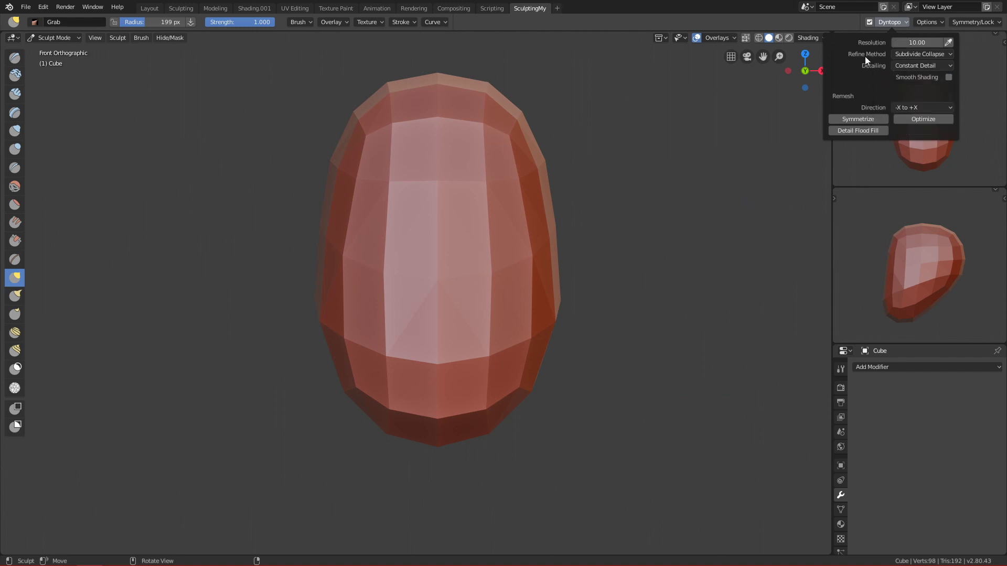
{"action": "left_click", "coordinate": [893, 24]}
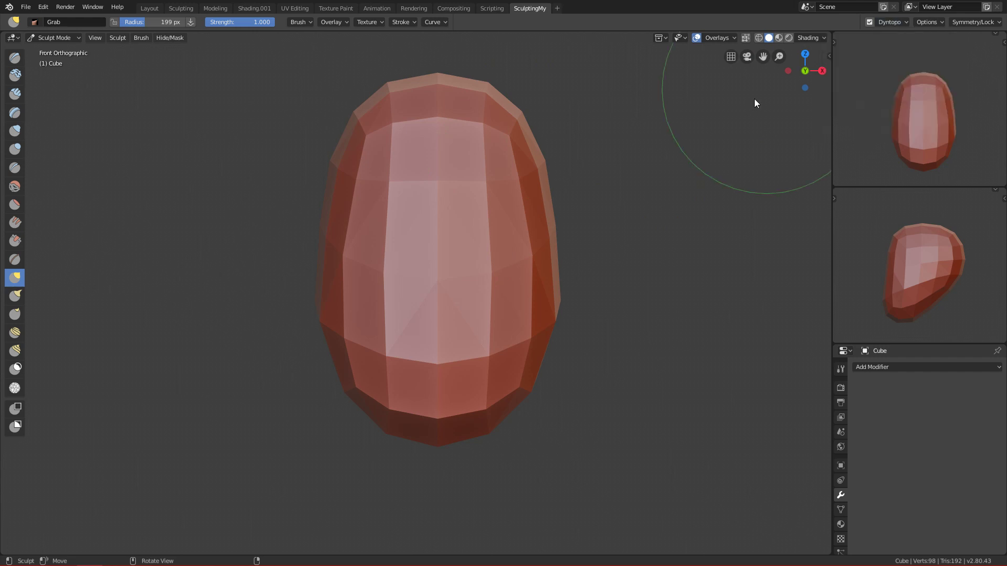
Choose the SculptDraw brush, adjust its radius and carve both eye sockets into the front of the head.
{"action": "key", "text": "f"}
{"action": "left_click", "coordinate": [575, 201]}
{"action": "key", "text": "c"}
{"action": "key", "text": "x"}
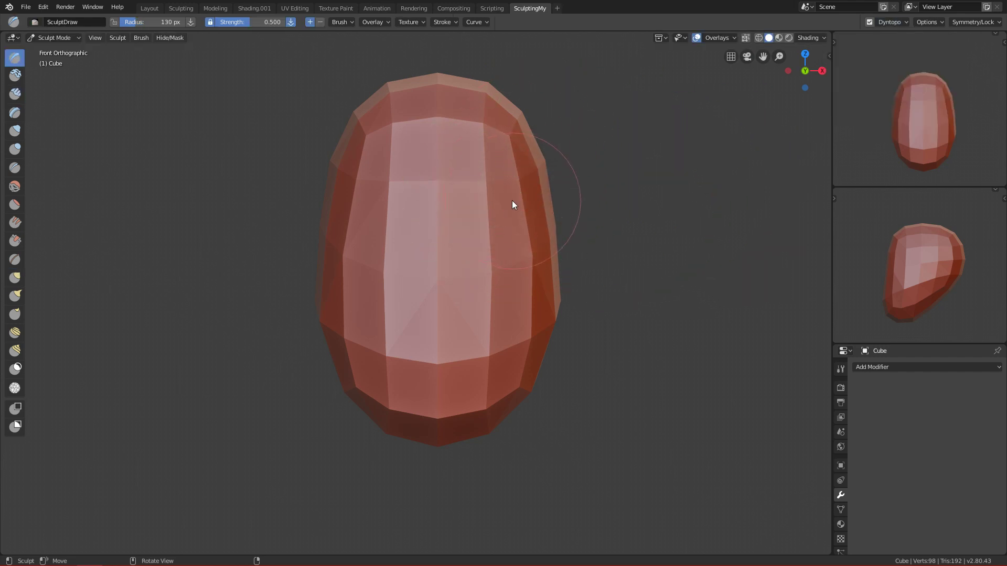
{"action": "key", "text": "f"}
{"action": "left_click", "coordinate": [512, 217]}
{"action": "mouse_move", "coordinate": [505, 222]}
{"action": "left_mouse_down", "text": "ctrl"}
{"action": "mouse_move", "coordinate": [500, 239]}
{"action": "mouse_move", "coordinate": [510, 237]}
{"action": "left_mouse_up", "text": "ctrl"}
Set the SculptDraw radius to 71 px and build up a nose between and below the eye sockets.
{"action": "key", "text": "f"}
{"action": "left_click", "coordinate": [489, 267]}
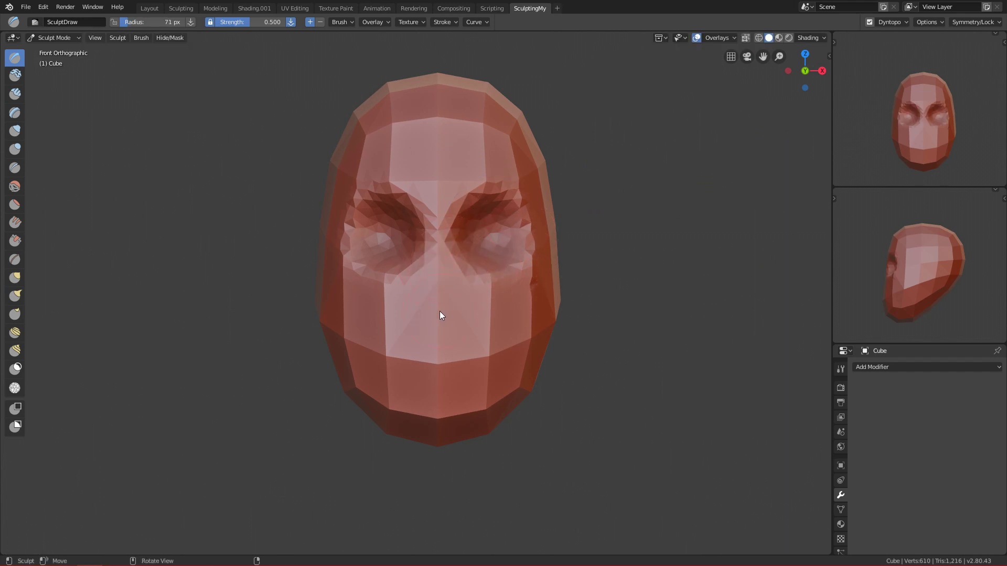
{"action": "left_click_drag", "start_coordinate": [443, 257], "coordinate": [424, 305]}
Examine the nose and face from the side and front at several zoom levels, with the brush radius reduced to 35 px.
{"action": "key", "text": "KP_3"}
{"action": "mouse_move", "coordinate": [502, 351]}
{"action": "left_mouse_down", "text": "ctrl+alt"}
{"action": "mouse_move", "coordinate": [492, 405]}
{"action": "mouse_move", "coordinate": [473, 336]}
{"action": "left_mouse_up", "text": "ctrl+alt"}
{"action": "middle_click_drag", "start_coordinate": [473, 336], "coordinate": [312, 184], "text": "alt"}
{"action": "middle_click_drag", "start_coordinate": [519, 357], "coordinate": [556, 349], "text": "alt"}
{"action": "key", "text": "f"}
{"action": "left_click", "coordinate": [480, 356]}
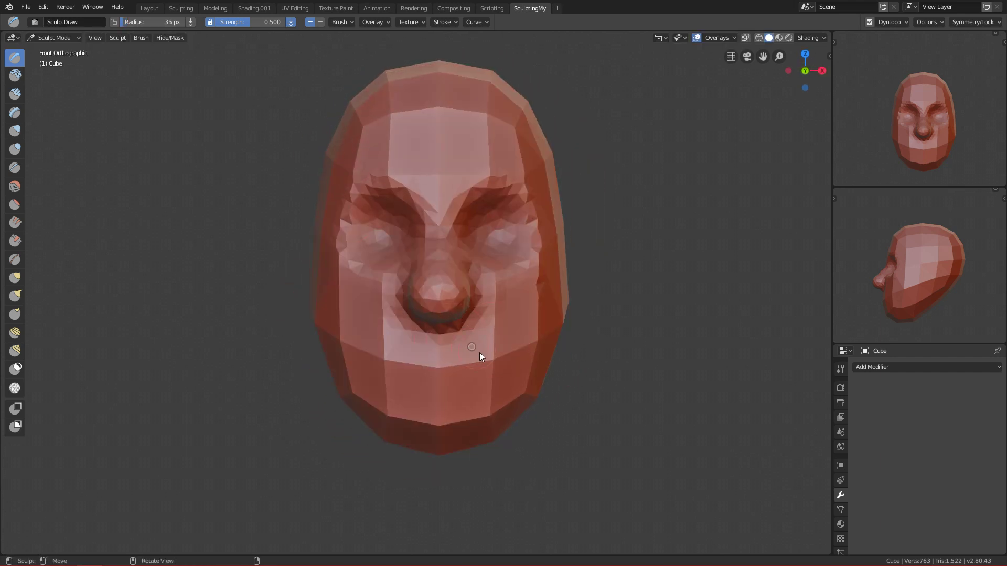
{"action": "middle_click_drag", "start_coordinate": [500, 392], "coordinate": [514, 334], "text": "ctrl+alt"}
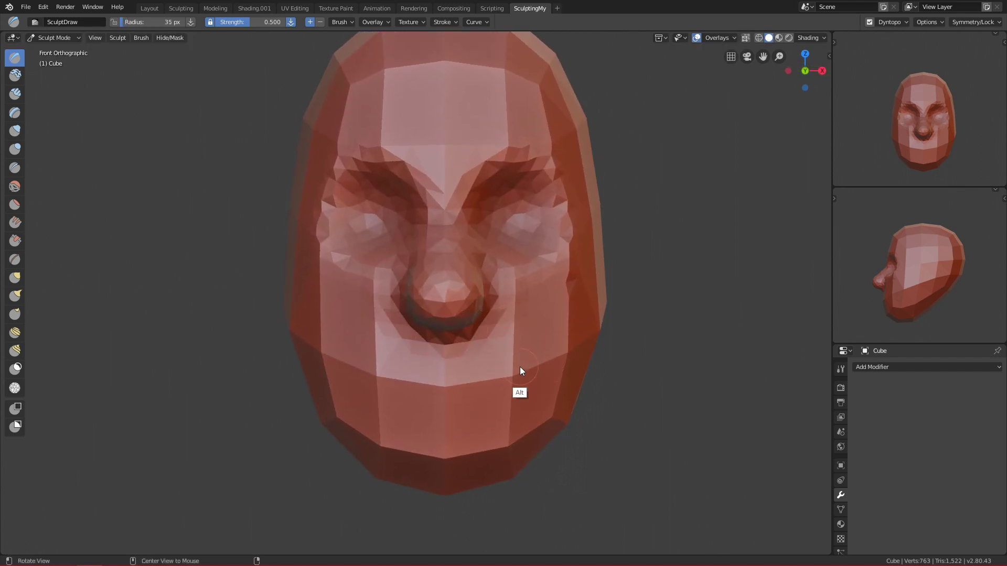
{"action": "left_click_drag", "start_coordinate": [561, 302], "coordinate": [516, 428], "text": "alt+shift"}
{"action": "middle_click_drag", "start_coordinate": [517, 349], "coordinate": [466, 288], "text": "alt+shift"}
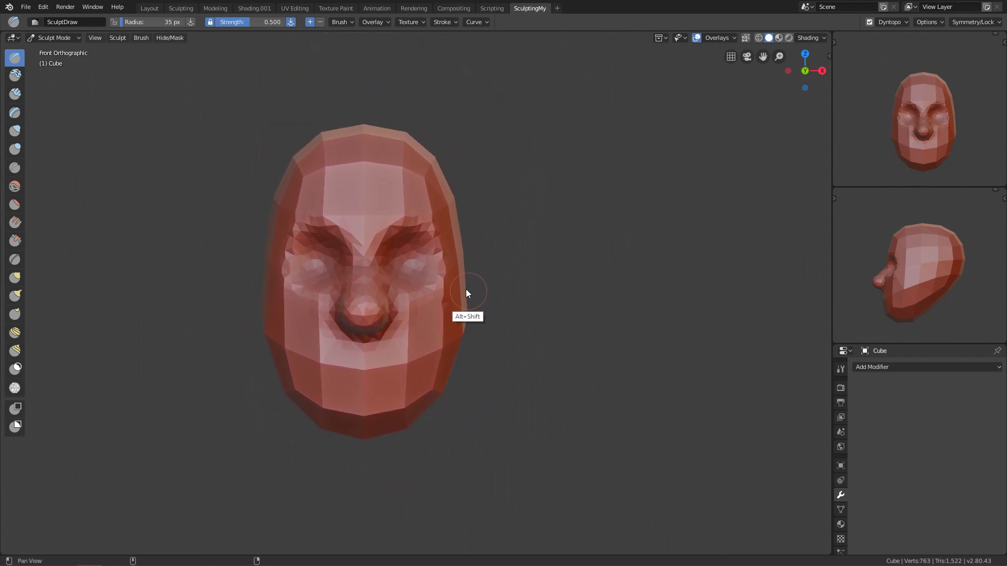
{"action": "middle_click_drag", "start_coordinate": [470, 379], "coordinate": [489, 301], "text": "alt+shift"}
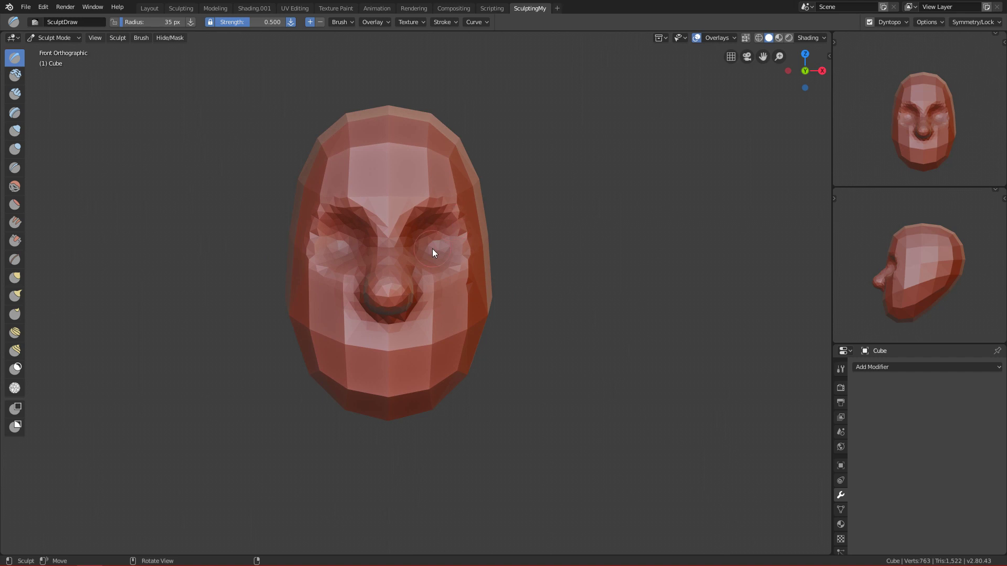
{"action": "mouse_move", "coordinate": [451, 312]}
{"action": "left_mouse_down", "text": "alt+shift"}
{"action": "mouse_move", "coordinate": [444, 347]}
{"action": "mouse_move", "coordinate": [432, 306]}
{"action": "left_mouse_up", "text": "alt+shift"}
{"action": "mouse_move", "coordinate": [438, 388]}
{"action": "middle_mouse_down", "text": "ctrl+alt"}
{"action": "mouse_move", "coordinate": [445, 328]}
{"action": "mouse_move", "coordinate": [334, 312]}
{"action": "middle_mouse_up", "text": "ctrl+alt"}
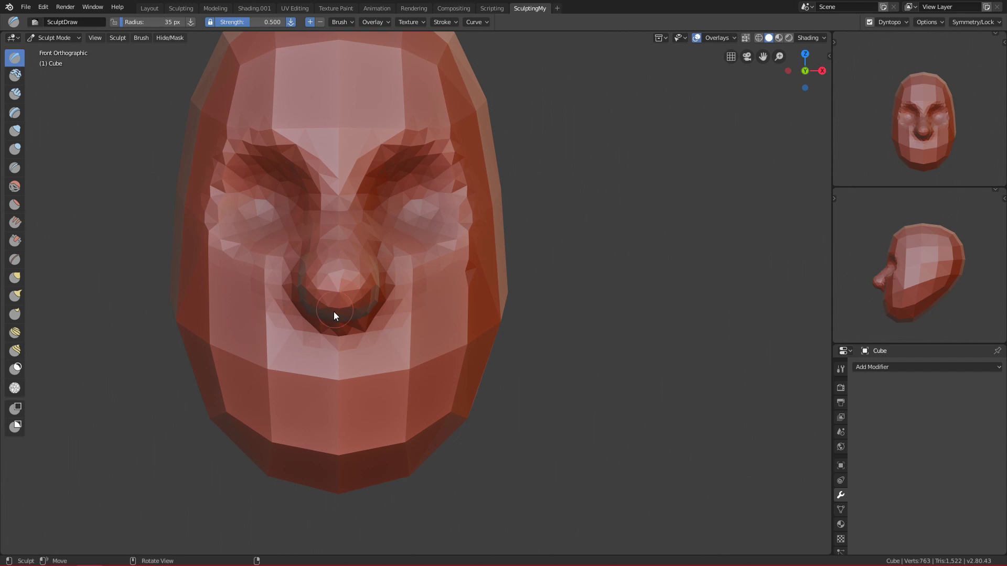
Set the SculptDraw brush radius to 59 px.
{"action": "key", "text": "f"}
{"action": "left_click", "coordinate": [348, 347]}
{"action": "left_click_drag", "start_coordinate": [284, 368], "coordinate": [396, 367], "text": "ctrl"}
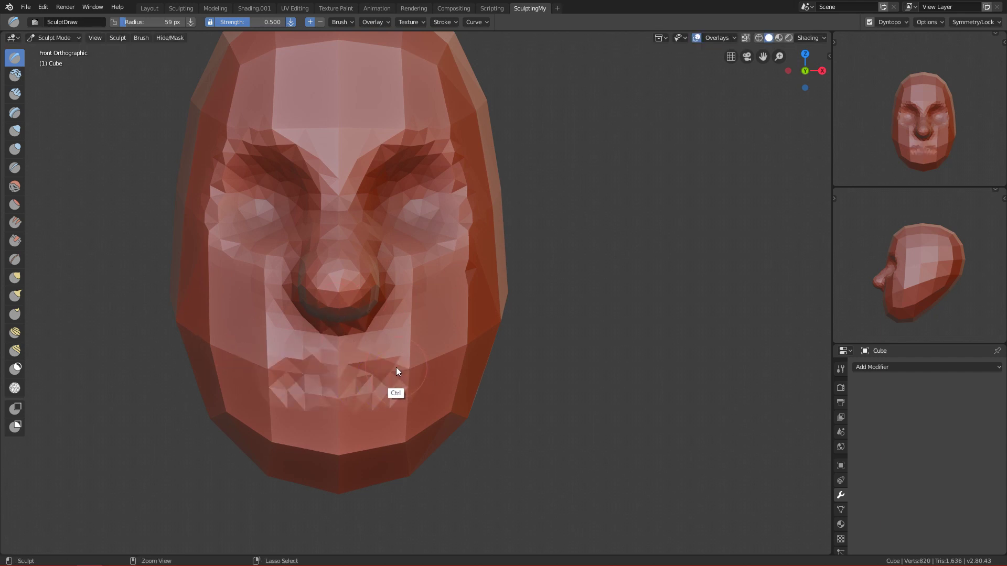
{"action": "key", "text": "ctrl+z"}
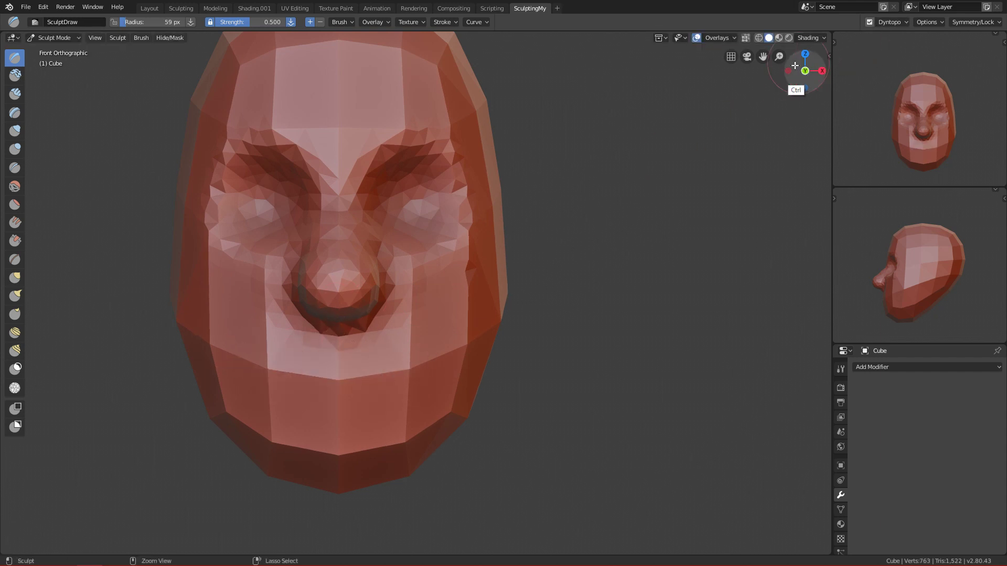
{"action": "mouse_move", "coordinate": [311, 370]}
{"action": "left_mouse_down", "text": "ctrl"}
{"action": "mouse_move", "coordinate": [254, 341]}
{"action": "mouse_move", "coordinate": [382, 379]}
{"action": "left_mouse_up", "text": "ctrl"}
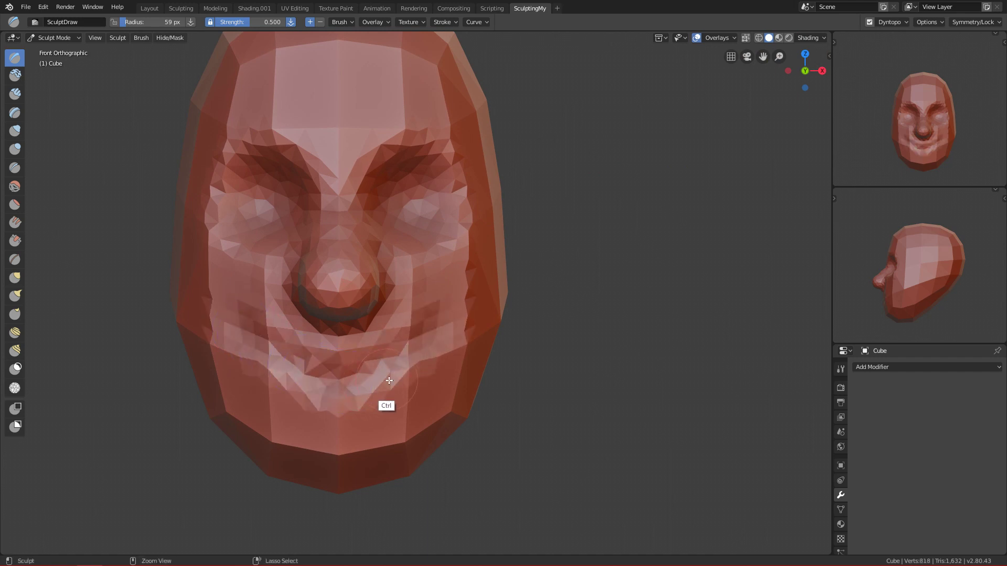
{"action": "key", "text": "ctrl+z"}
{"action": "left_click_drag", "start_coordinate": [228, 344], "coordinate": [414, 384], "text": "ctrl"}
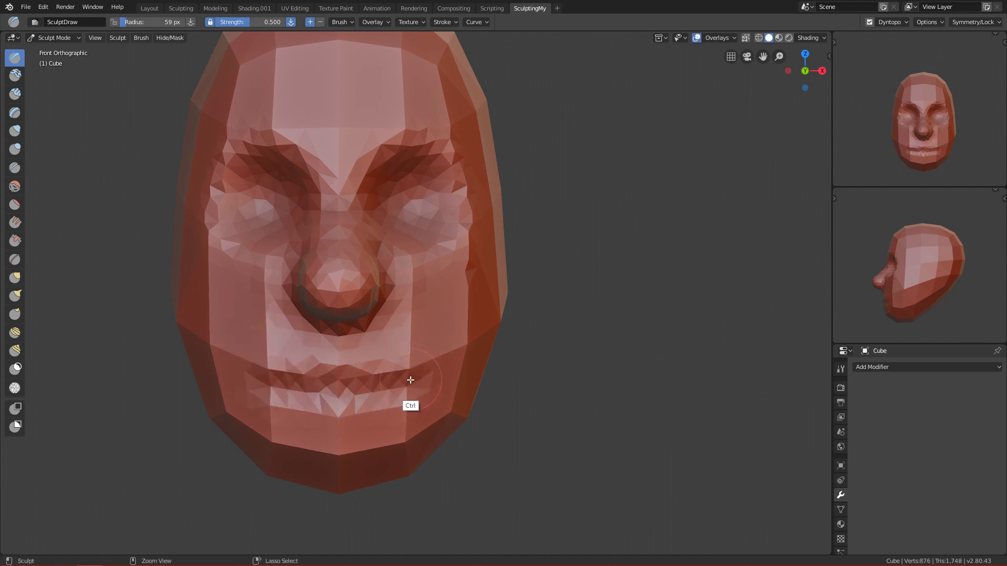
{"action": "key", "text": "ctrl+z"}
Carve a wide curved mouth line below the nose with SculptDraw and switch the head to Object Mode.
{"action": "mouse_move", "coordinate": [220, 338]}
{"action": "left_mouse_down", "text": "ctrl"}
{"action": "mouse_move", "coordinate": [427, 369]}
{"action": "mouse_move", "coordinate": [248, 370]}
{"action": "left_mouse_up", "text": "ctrl"}
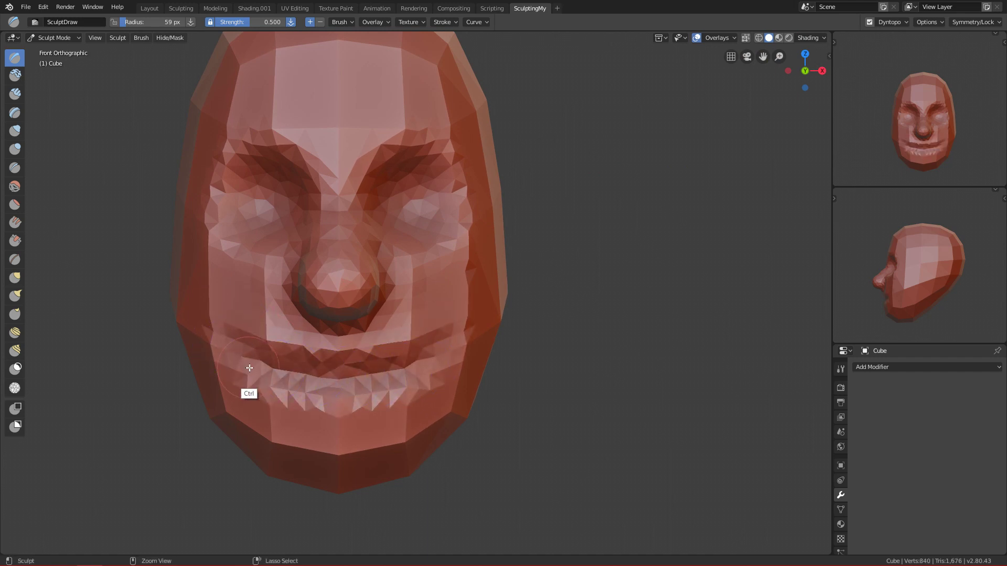
{"action": "scroll", "coordinate": [465, 439], "scroll_direction": "down", "scroll_amount": 3}
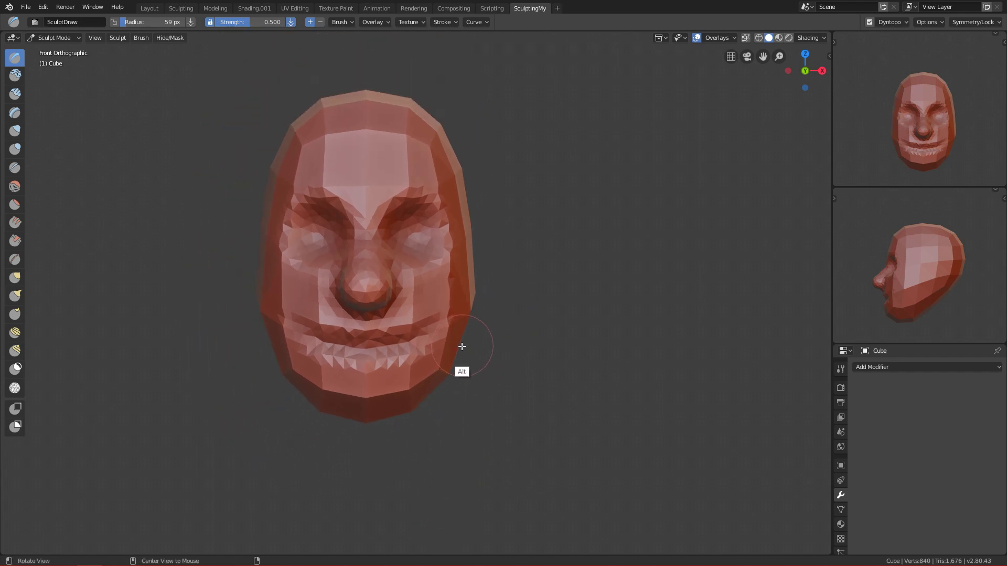
{"action": "scroll", "coordinate": [464, 345], "scroll_direction": "down", "scroll_amount": 4}
{"action": "key", "text": "ctrl+Tab"}
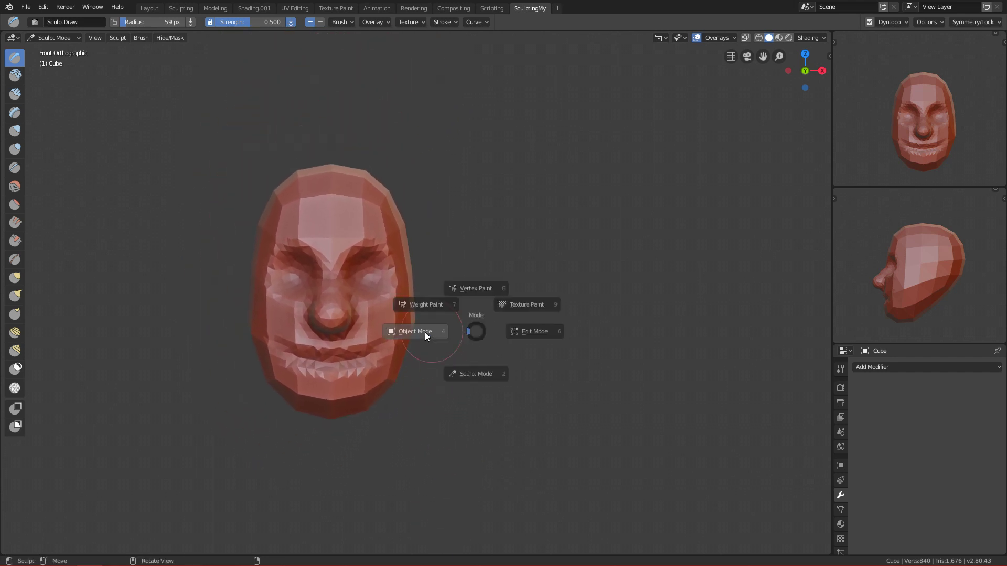
{"action": "left_click", "coordinate": [463, 332]}
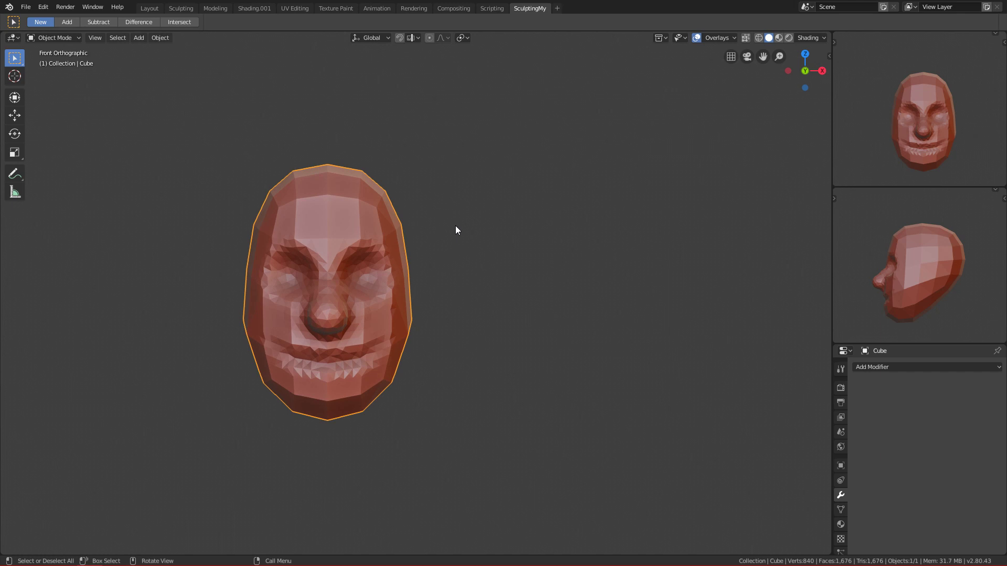
Deselect the finished head and add a new cube mesh to the scene.
{"action": "key", "text": "alt+shift"}
{"action": "middle_click_drag", "start_coordinate": [444, 322], "coordinate": [515, 344]}
{"action": "key", "text": "KP_1"}
{"action": "left_click_drag", "start_coordinate": [514, 345], "coordinate": [472, 314], "text": "alt+shift"}
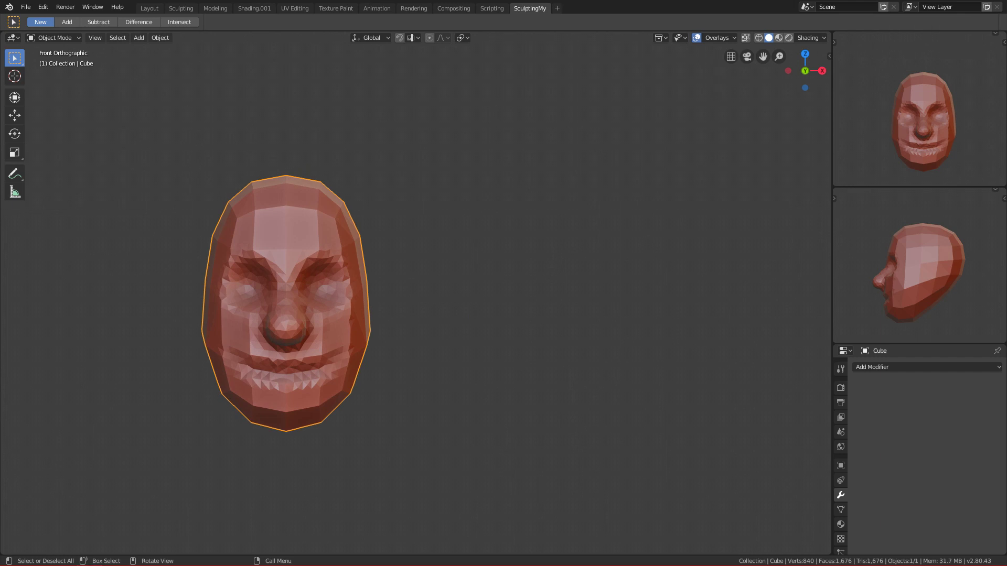
{"action": "left_click", "coordinate": [546, 321]}
{"action": "left_click_drag", "start_coordinate": [522, 361], "coordinate": [523, 315], "text": "alt"}
{"action": "key", "text": "KP_1"}
{"action": "mouse_move", "coordinate": [524, 316]}
{"action": "middle_mouse_down", "text": "shift"}
{"action": "mouse_move", "coordinate": [490, 346]}
{"action": "mouse_move", "coordinate": [530, 331]}
{"action": "middle_mouse_up", "text": "shift"}
{"action": "scroll", "coordinate": [531, 331], "scroll_direction": "down", "scroll_amount": 3}
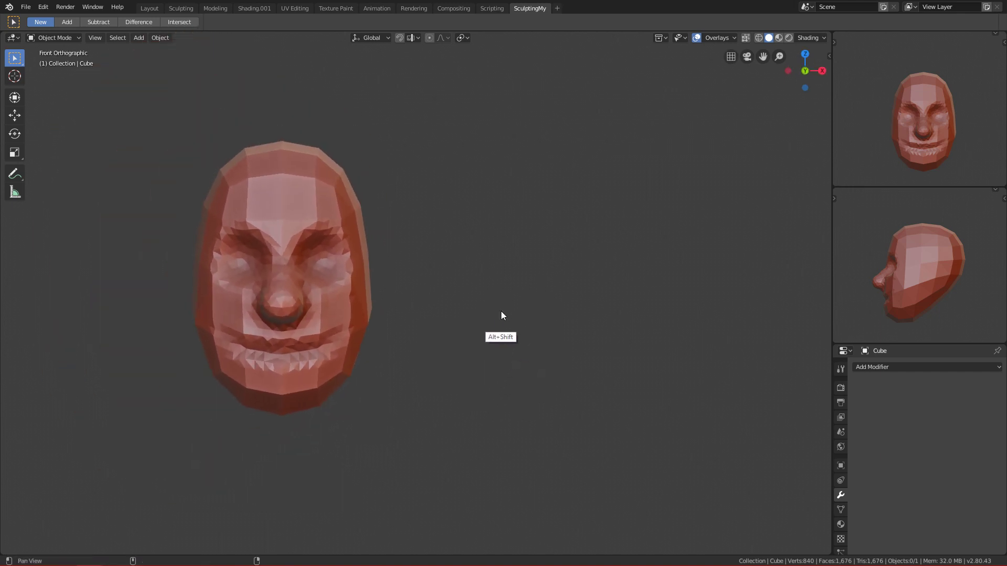
{"action": "key", "text": "shift+a"}
{"action": "mouse_move", "coordinate": [517, 300]}
{"action": "left_click", "coordinate": [565, 305]}
Give the new cube a Subdivision Surface modifier with viewport level 3 and apply it.
{"action": "middle_click_drag", "start_coordinate": [529, 391], "coordinate": [495, 371], "text": "shift"}
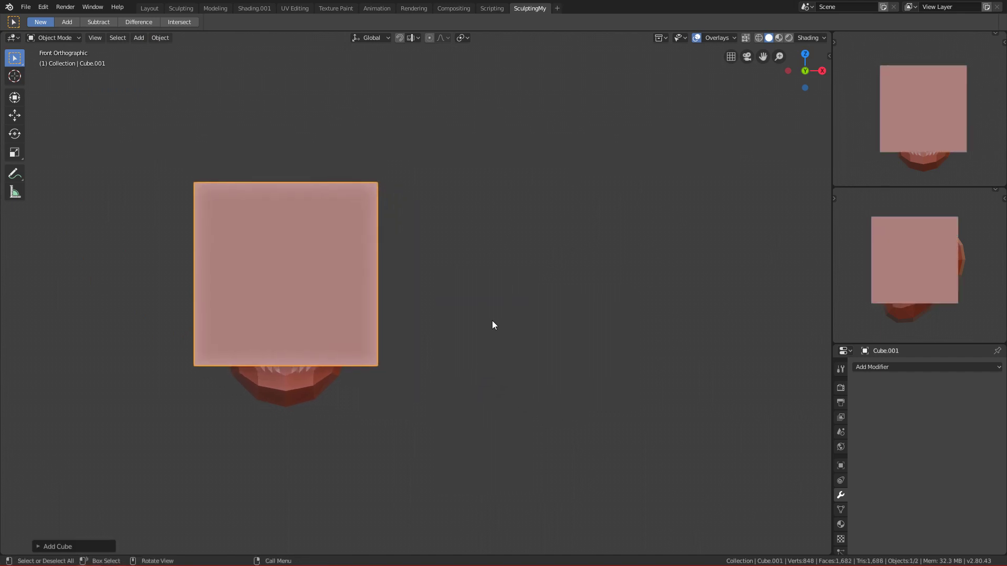
{"action": "key", "text": "ctrl+3"}
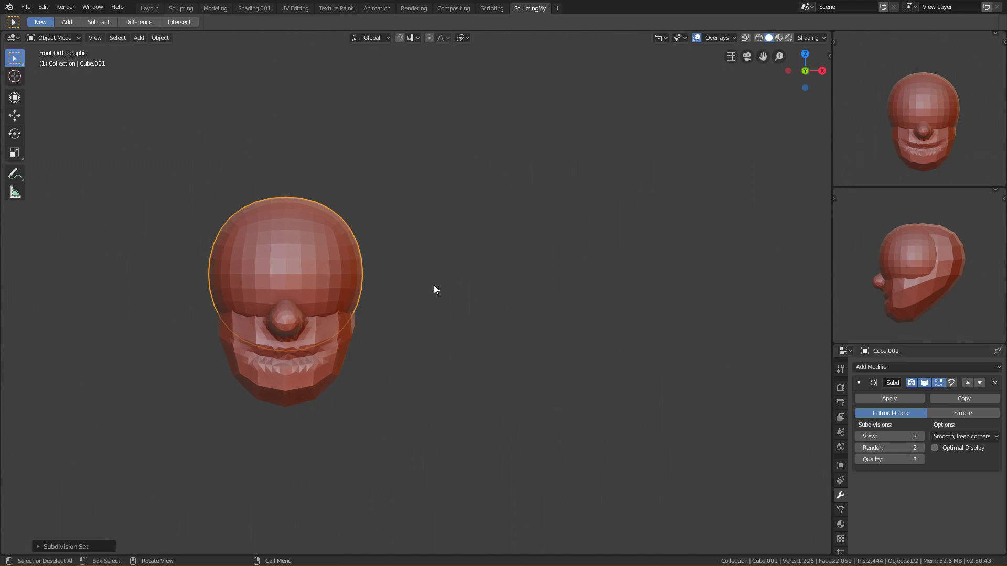
{"action": "left_click", "coordinate": [890, 397]}
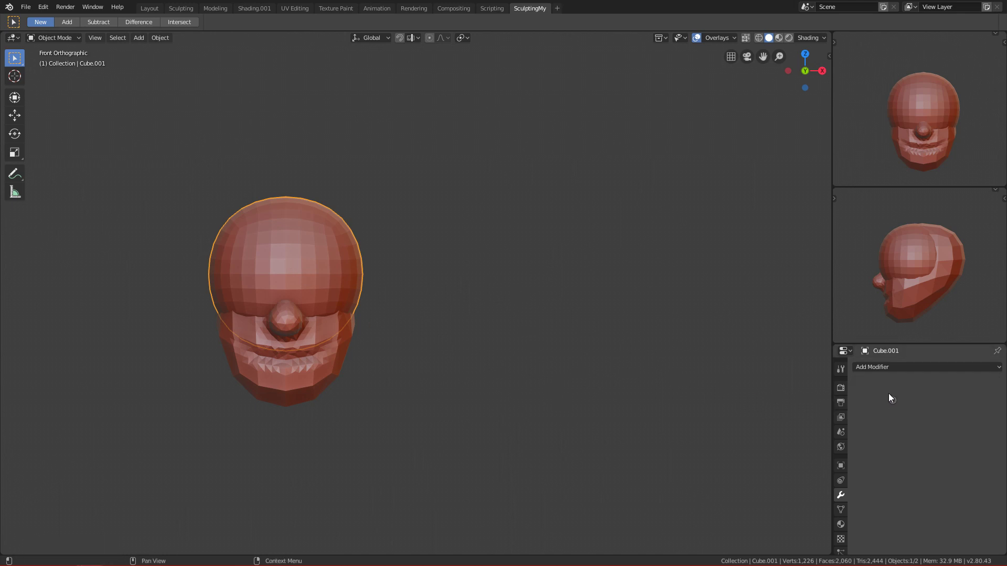
Move the old head along the X axis so it stands beside the new sphere.
{"action": "left_click", "coordinate": [344, 347]}
{"action": "key", "text": "g"}
{"action": "key", "text": "x"}
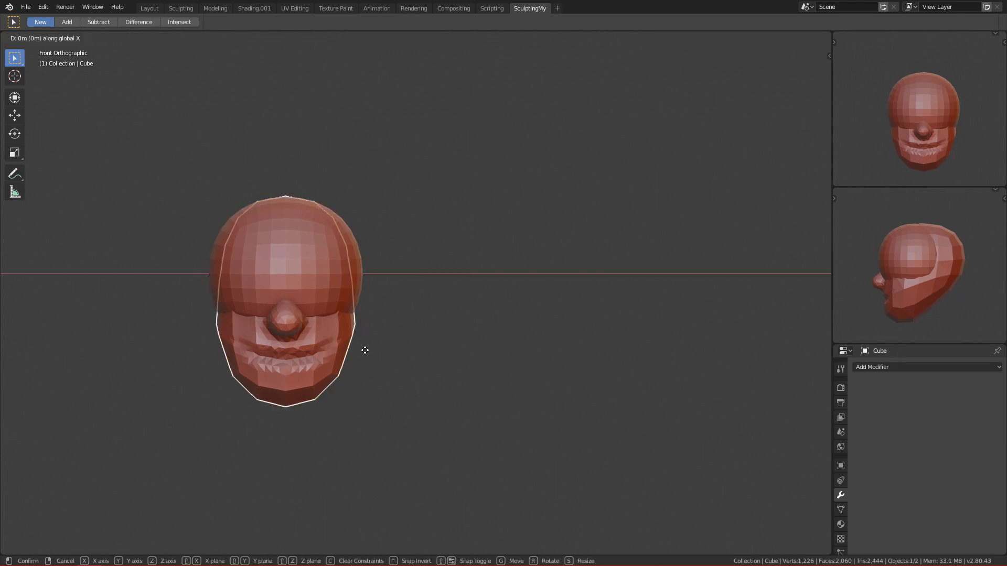
{"action": "left_click", "coordinate": [764, 356]}
{"action": "middle_click_drag", "start_coordinate": [374, 373], "coordinate": [440, 370], "text": "shift"}
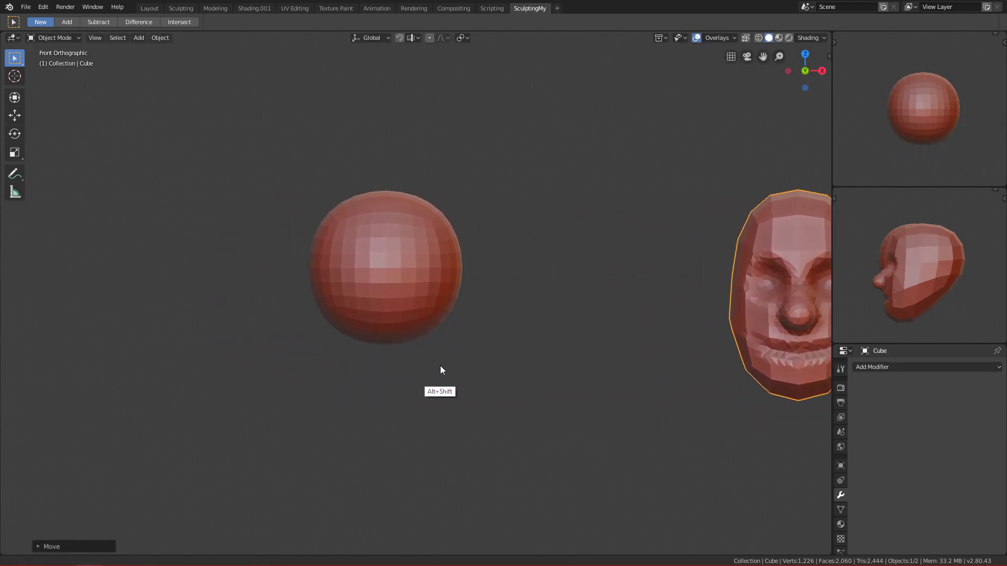
{"action": "key", "text": "g"}
{"action": "key", "text": "x"}
{"action": "left_click", "coordinate": [534, 374]}
Put the new sphere into Sculpt Mode and stretch it downward into an elongated head shape with a large Grab brush.
{"action": "left_click", "coordinate": [417, 214]}
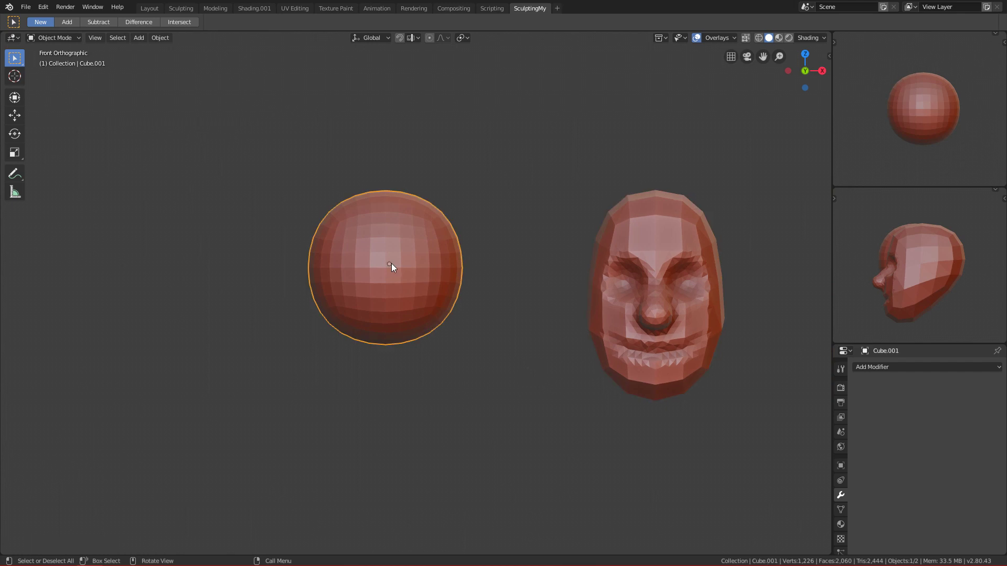
{"action": "key", "text": "ctrl+Tab"}
{"action": "left_click", "coordinate": [439, 440]}
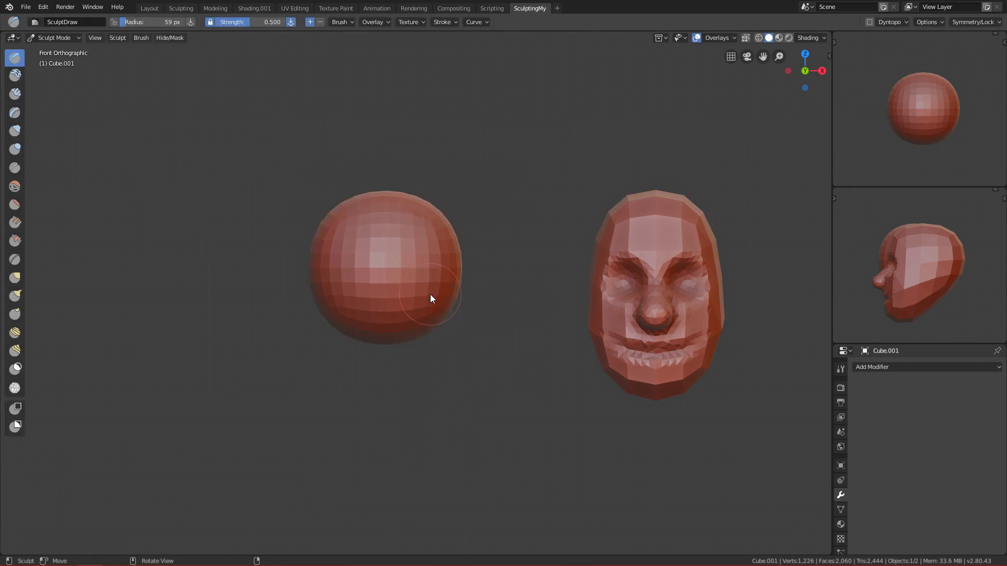
{"action": "key", "text": "g"}
{"action": "key", "text": "f"}
{"action": "left_click", "coordinate": [595, 322]}
{"action": "left_click_drag", "start_coordinate": [473, 341], "coordinate": [473, 388], "text": "ctrl+alt"}
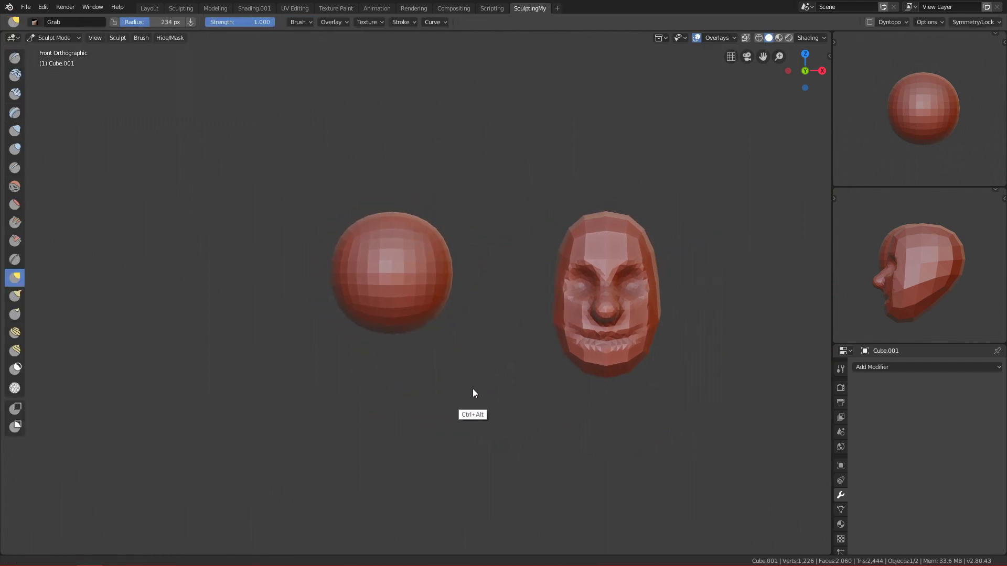
{"action": "key", "text": "f"}
{"action": "left_click", "coordinate": [439, 292]}
{"action": "left_click_drag", "start_coordinate": [389, 300], "coordinate": [395, 326]}
Return to Object Mode and move the old head down along the Z axis, clear of the new one.
{"action": "key", "text": "ctrl+Tab"}
{"action": "left_click", "coordinate": [274, 337]}
{"action": "left_click", "coordinate": [603, 248]}
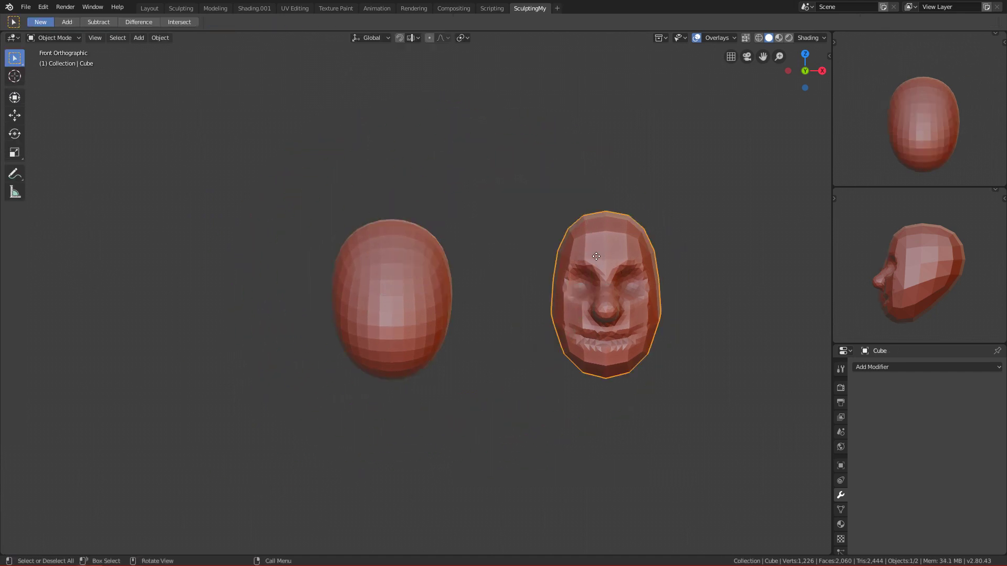
{"action": "key", "text": "z"}
{"action": "left_click", "coordinate": [487, 410]}
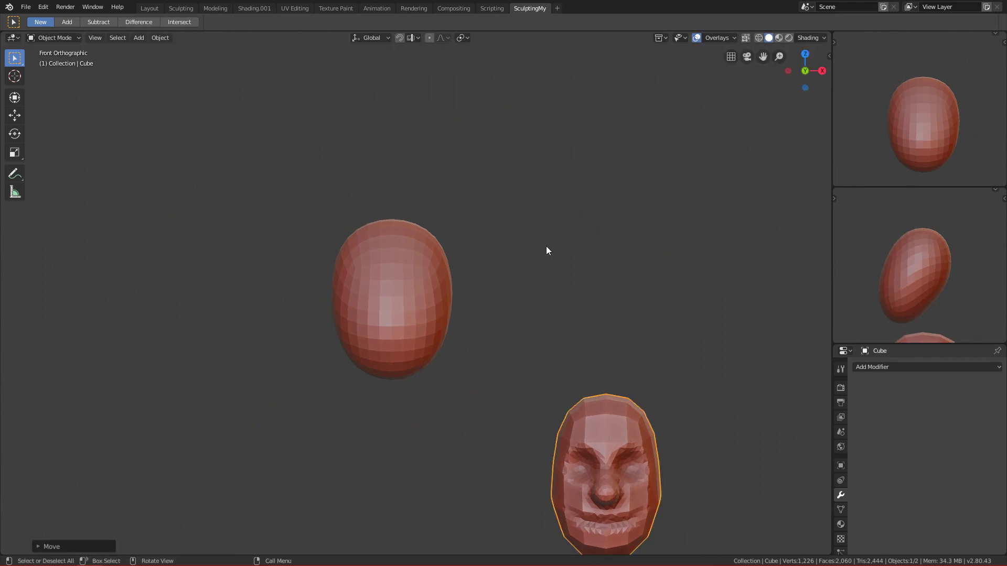
Reopen the new head in Sculpt Mode and pull its top upward with the Grab brush at a 402 px radius.
{"action": "left_click", "coordinate": [405, 285]}
{"action": "key", "text": "ctrl+Tab"}
{"action": "left_click", "coordinate": [409, 375]}
{"action": "scroll", "coordinate": [412, 325], "scroll_direction": "up", "scroll_amount": 2}
{"action": "key", "text": "f"}
{"action": "left_click", "coordinate": [432, 269]}
{"action": "middle_click_drag", "start_coordinate": [404, 294], "coordinate": [381, 248], "text": "ctrl"}
{"action": "key", "text": "f"}
{"action": "left_click", "coordinate": [417, 252]}
{"action": "left_click_drag", "start_coordinate": [377, 259], "coordinate": [375, 234]}
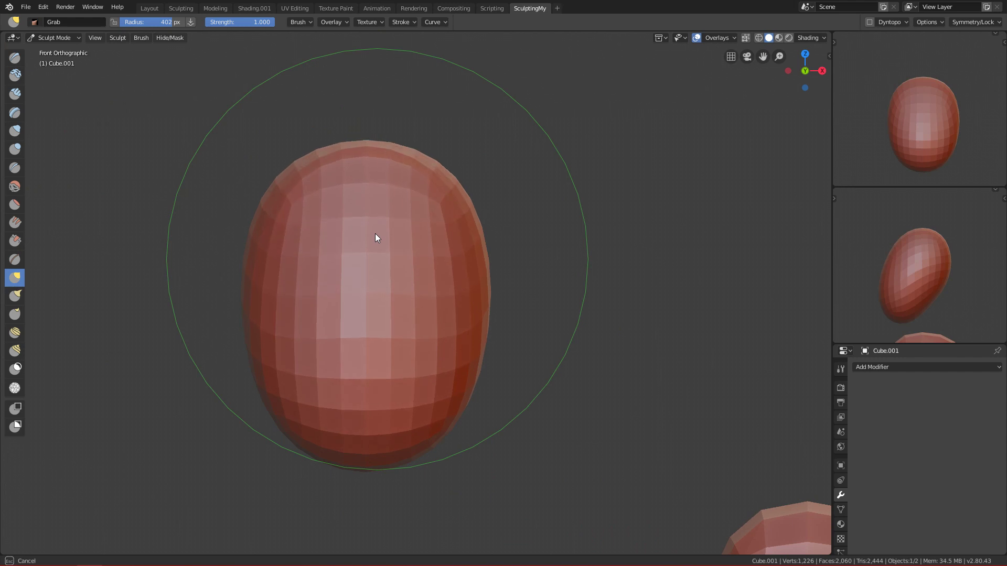
{"action": "left_click", "coordinate": [373, 231]}
Refine the head's front outline by grabbing its upper side and narrowing its width, with the Grab radius raised to 446 px.
{"action": "key", "text": "f"}
{"action": "left_click", "coordinate": [427, 230]}
{"action": "left_click_drag", "start_coordinate": [449, 221], "coordinate": [451, 207]}
{"action": "key", "text": "f"}
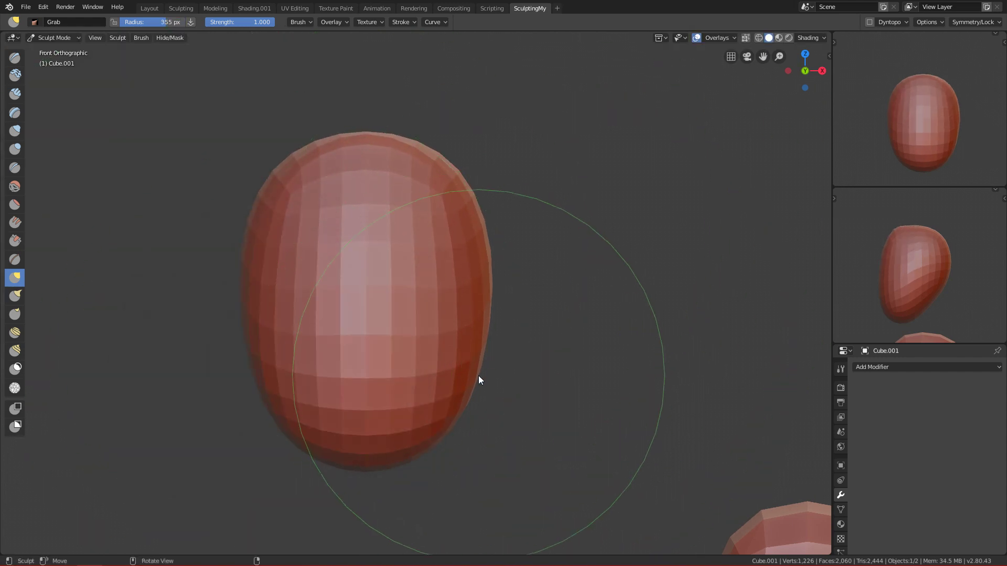
{"action": "left_click", "coordinate": [458, 380]}
{"action": "left_click_drag", "start_coordinate": [472, 213], "coordinate": [476, 213]}
{"action": "key", "text": "f"}
{"action": "left_click", "coordinate": [560, 281]}
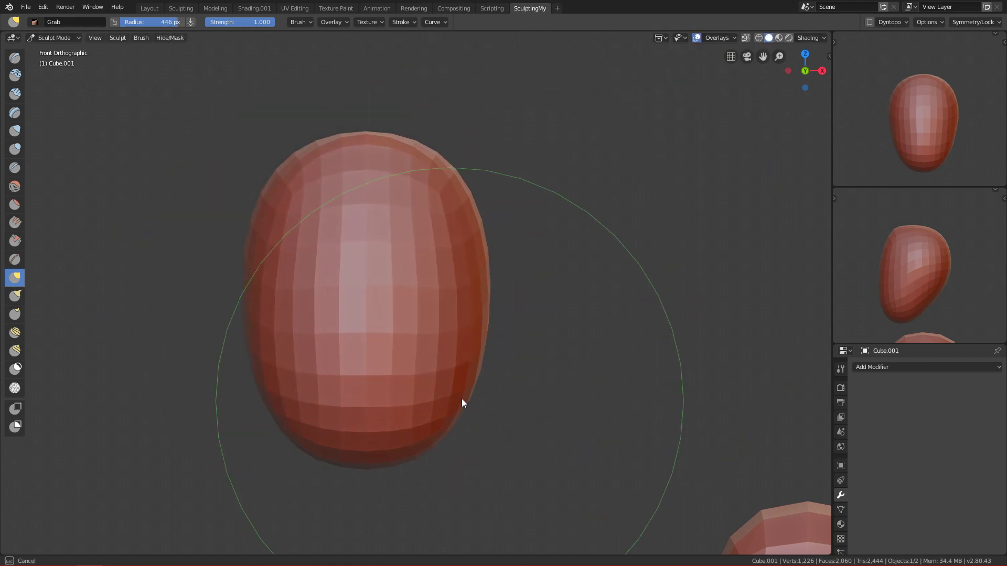
From the right side, pull the back of the skull outward and its crown upward with Grab, starting at 320 px radius.
{"action": "key", "text": "KP_3"}
{"action": "key", "text": "f"}
{"action": "left_click", "coordinate": [438, 169]}
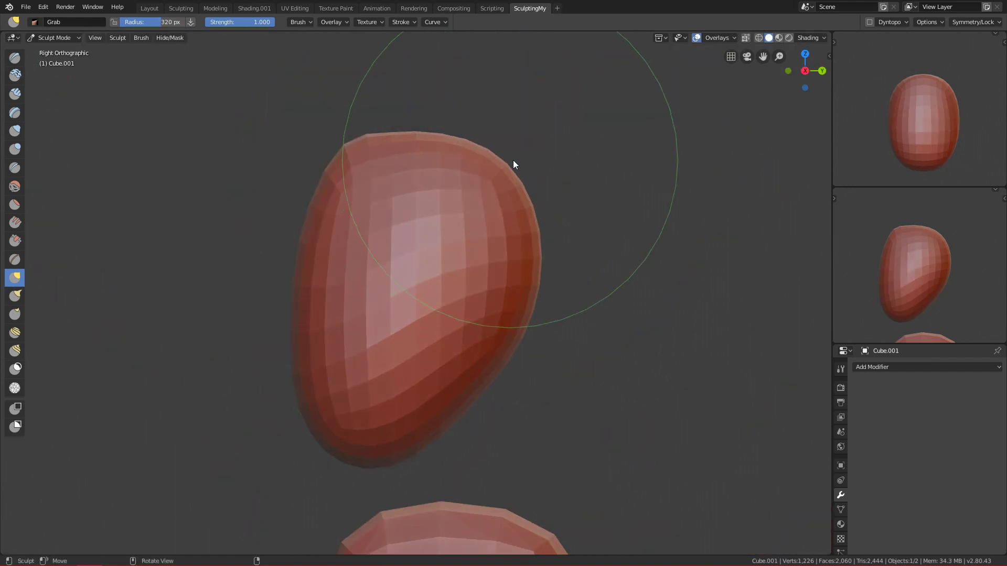
{"action": "left_click_drag", "start_coordinate": [502, 190], "coordinate": [533, 186]}
{"action": "key", "text": "f"}
{"action": "left_click", "coordinate": [429, 167]}
{"action": "left_click_drag", "start_coordinate": [436, 137], "coordinate": [435, 129]}
{"action": "key", "text": "f"}
{"action": "left_click", "coordinate": [653, 242]}
{"action": "mouse_move", "coordinate": [480, 329]}
{"action": "middle_mouse_down"}
{"action": "mouse_move", "coordinate": [572, 346]}
{"action": "mouse_move", "coordinate": [567, 357]}
{"action": "middle_mouse_up"}
From the front, widen the upper skull and push the jaw sides inward toward a narrower chin with Grab.
{"action": "key", "text": "KP_1"}
{"action": "key", "text": "f"}
{"action": "left_click", "coordinate": [470, 190]}
{"action": "mouse_move", "coordinate": [450, 190]}
{"action": "left_mouse_down"}
{"action": "mouse_move", "coordinate": [470, 191]}
{"action": "mouse_move", "coordinate": [458, 191]}
{"action": "left_mouse_up"}
{"action": "key", "text": "f"}
{"action": "left_click", "coordinate": [563, 205]}
{"action": "left_click_drag", "start_coordinate": [461, 395], "coordinate": [451, 395]}
{"action": "key", "text": "f"}
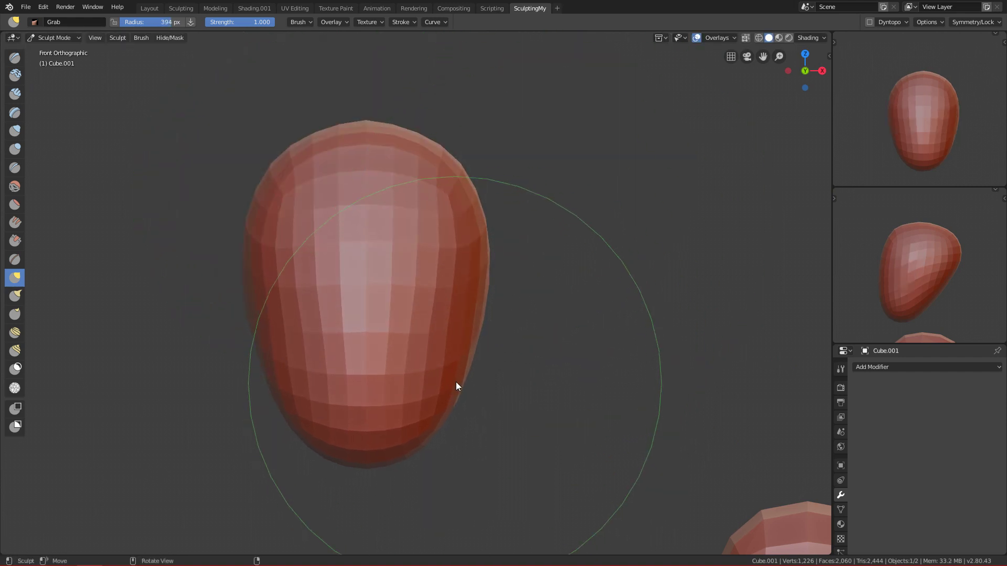
{"action": "left_click", "coordinate": [460, 362]}
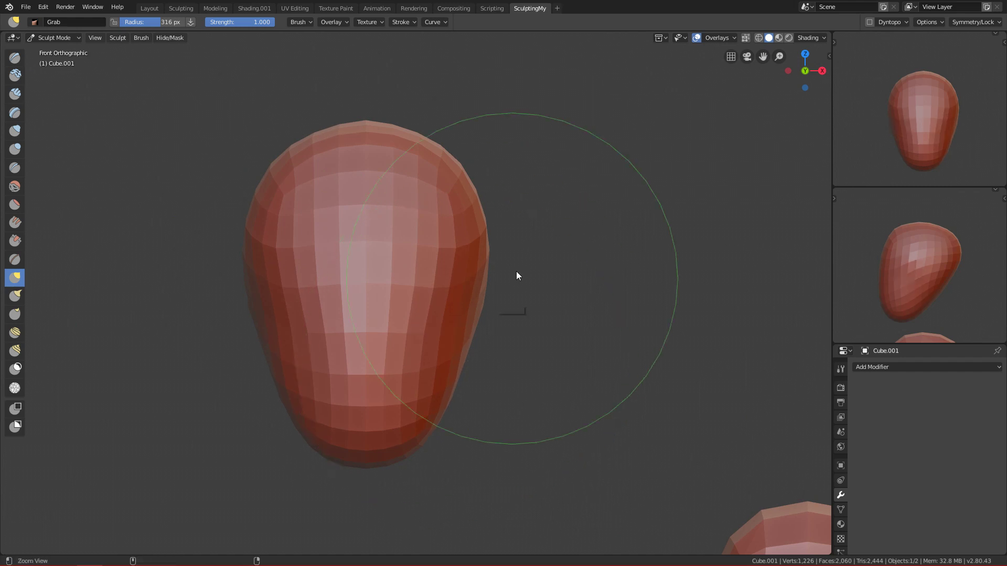
Switch the shaped head to Object Mode and add a Subdivision Surface modifier to it.
{"action": "scroll", "coordinate": [498, 341], "scroll_direction": "down", "scroll_amount": 5}
{"action": "scroll", "coordinate": [475, 319], "scroll_direction": "up", "scroll_amount": 5}
{"action": "key", "text": "KP_3"}
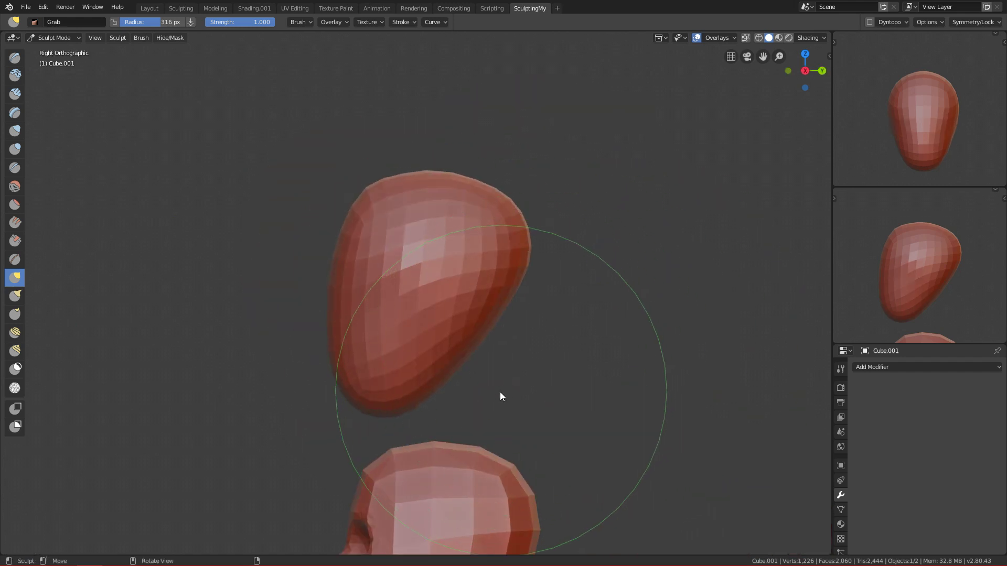
{"action": "key", "text": "KP_1"}
{"action": "scroll", "coordinate": [524, 317], "scroll_direction": "up", "scroll_amount": 1}
{"action": "key", "text": "ctrl+Tab"}
{"action": "middle_click_drag", "start_coordinate": [481, 350], "coordinate": [510, 331], "text": "shift"}
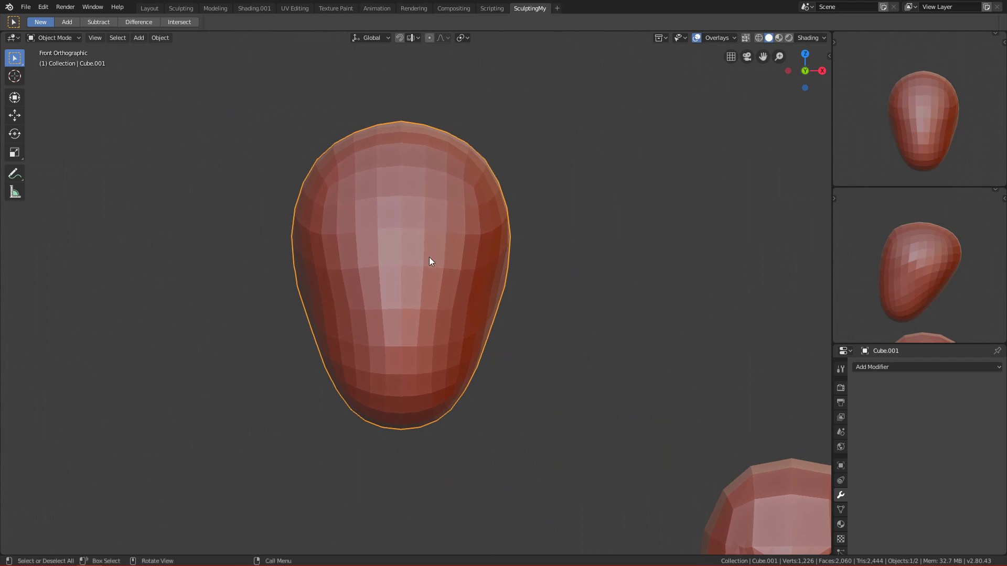
{"action": "key", "text": "grave"}
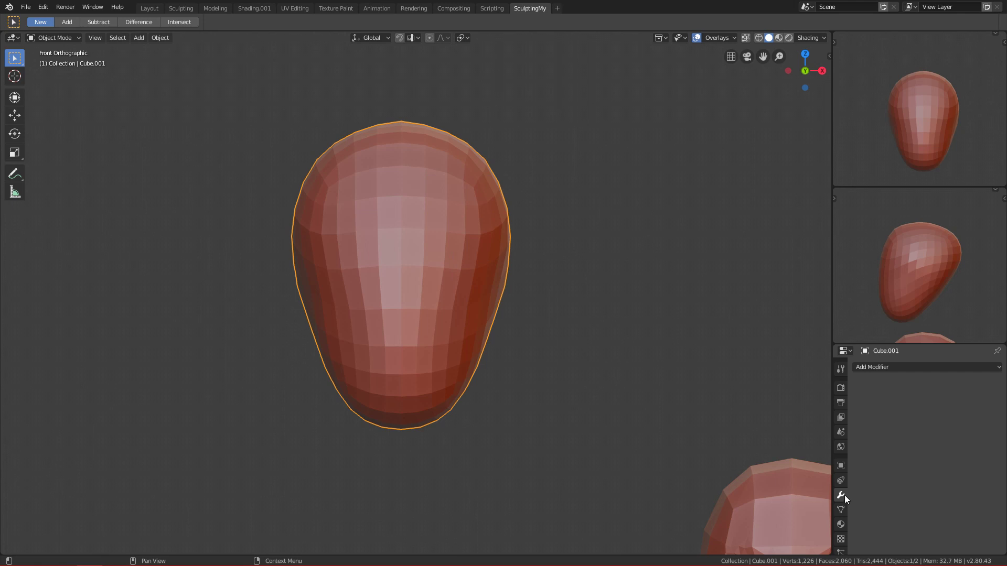
{"action": "left_click", "coordinate": [883, 367]}
{"action": "left_click", "coordinate": [871, 367]}
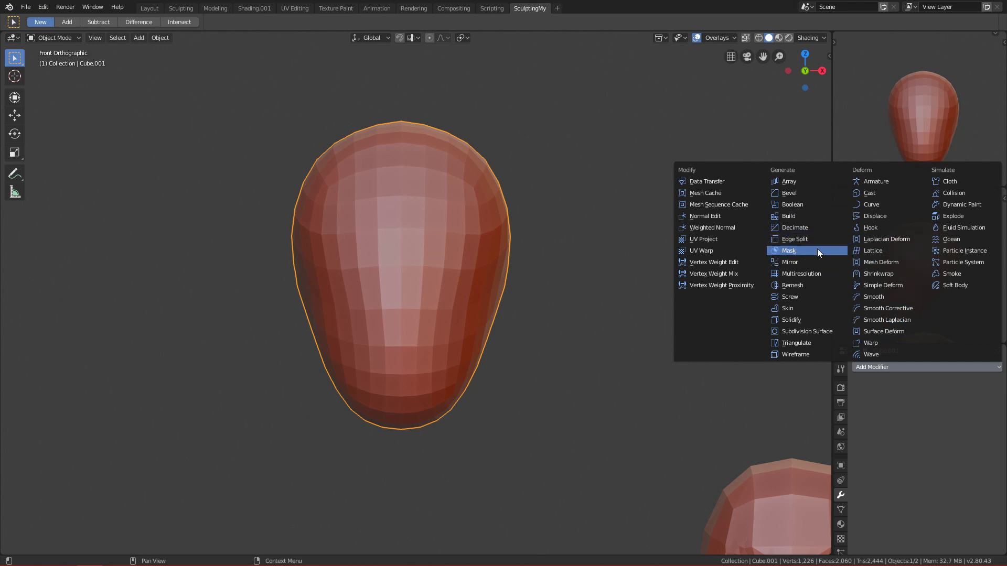
{"action": "left_click", "coordinate": [816, 331]}
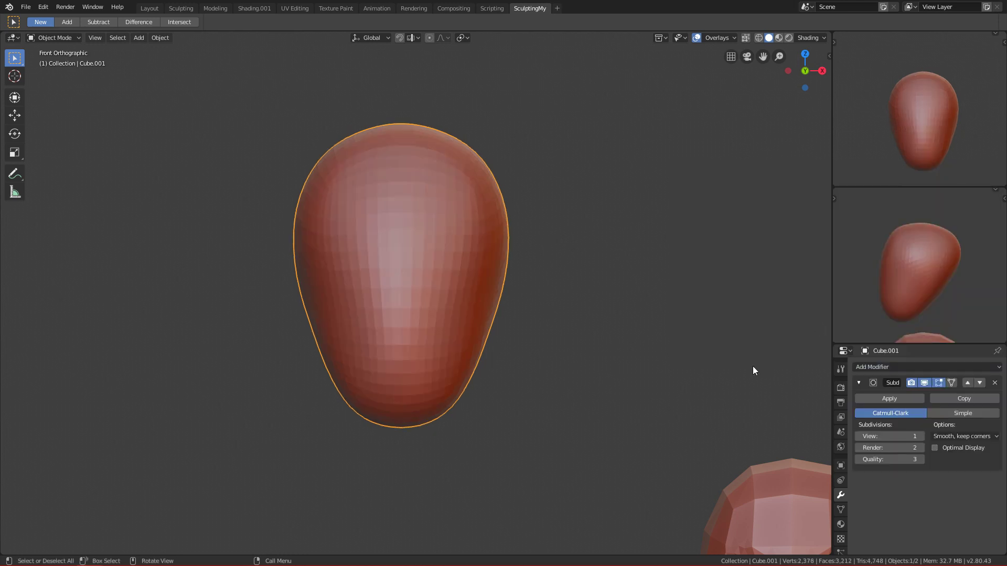
Compare viewport subdivision levels 2 and 1, keep level 1 and apply the Subdivision Surface modifier.
{"action": "left_click", "coordinate": [920, 435]}
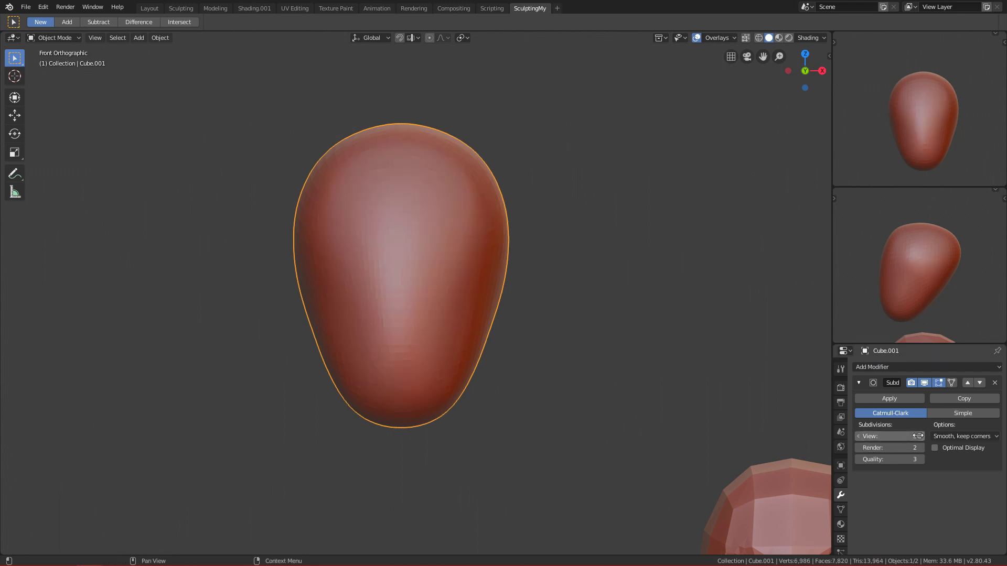
{"action": "left_click", "coordinate": [859, 436]}
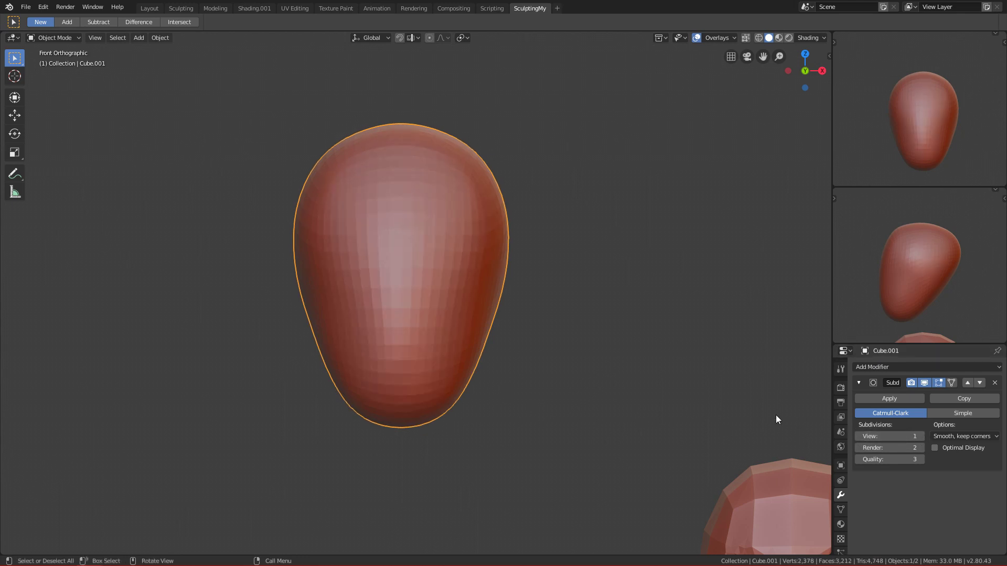
{"action": "left_click_drag", "start_coordinate": [619, 410], "coordinate": [619, 402], "text": "ctrl+alt"}
{"action": "scroll", "coordinate": [619, 400], "scroll_direction": "up", "scroll_amount": 1}
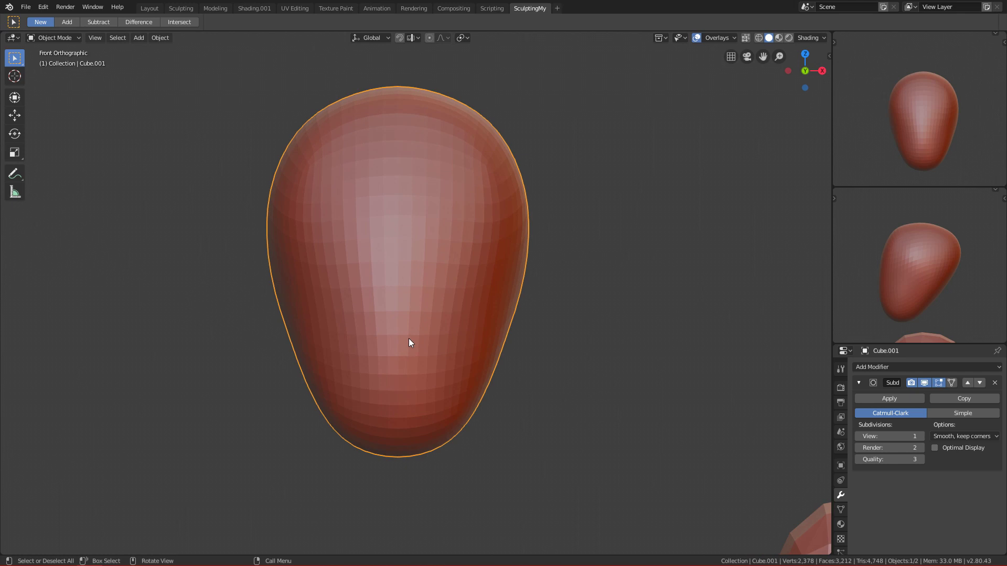
{"action": "middle_click_drag", "start_coordinate": [444, 295], "coordinate": [238, 174]}
{"action": "left_click", "coordinate": [892, 399]}
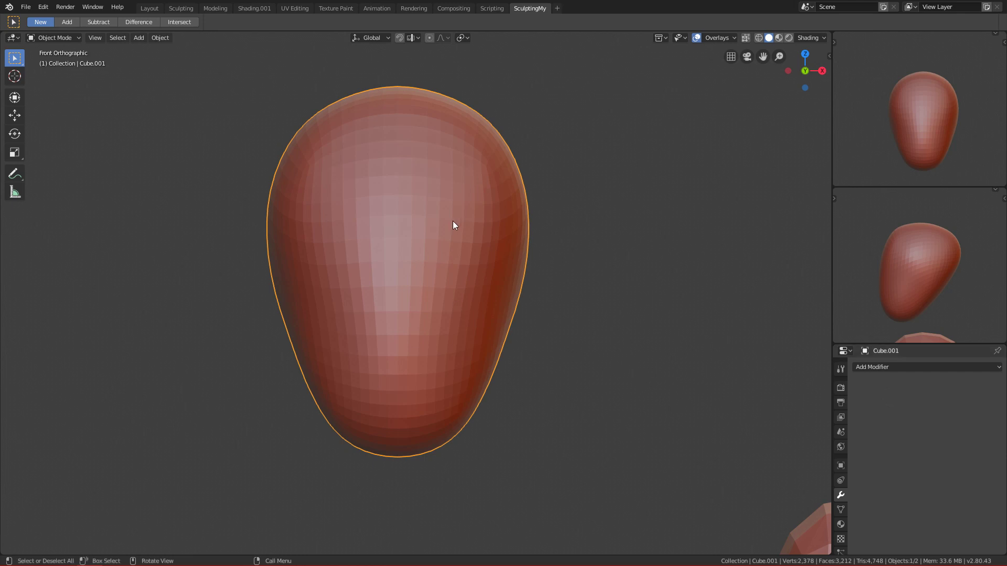
Return the head to Sculpt Mode, choose the SculptDraw brush and adjust its radius.
{"action": "key", "text": "ctrl+Tab"}
{"action": "key", "text": "f"}
{"action": "left_click", "coordinate": [439, 185]}
{"action": "key", "text": "x"}
{"action": "key", "text": "f"}
{"action": "left_click", "coordinate": [447, 191]}
Carve both eye sockets into the front of the face with SculptDraw, bringing its radius to 120 px.
{"action": "mouse_move", "coordinate": [450, 205]}
{"action": "left_mouse_down", "text": "ctrl+alt"}
{"action": "mouse_move", "coordinate": [462, 261]}
{"action": "mouse_move", "coordinate": [446, 274]}
{"action": "mouse_move", "coordinate": [480, 300]}
{"action": "mouse_move", "coordinate": [449, 299]}
{"action": "mouse_move", "coordinate": [468, 315]}
{"action": "mouse_move", "coordinate": [508, 283]}
{"action": "left_mouse_up", "text": "ctrl+alt"}
{"action": "key", "text": "f"}
{"action": "left_click", "coordinate": [455, 289]}
{"action": "key", "text": "f"}
{"action": "left_click", "coordinate": [509, 291]}
{"action": "key", "text": "f"}
{"action": "left_click", "coordinate": [410, 291]}
{"action": "key", "text": "f"}
{"action": "left_click", "coordinate": [484, 298]}
{"action": "middle_click_drag", "start_coordinate": [508, 287], "coordinate": [497, 284], "text": "shift"}
{"action": "middle_click_drag", "start_coordinate": [455, 336], "coordinate": [442, 280], "text": "shift"}
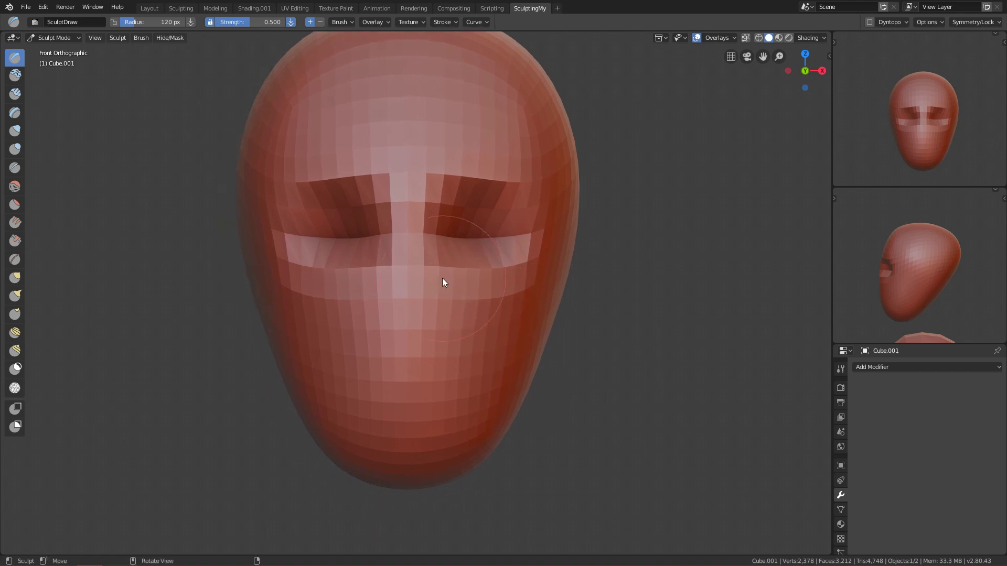
Build up a nose below and between the eye sockets with smaller SculptDraw strokes, ending with a 69 px radius.
{"action": "key", "text": "f"}
{"action": "left_click", "coordinate": [416, 292]}
{"action": "left_click_drag", "start_coordinate": [404, 286], "coordinate": [409, 313]}
{"action": "key", "text": "f"}
{"action": "left_click", "coordinate": [397, 292]}
{"action": "left_click_drag", "start_coordinate": [410, 265], "coordinate": [387, 326]}
{"action": "mouse_move", "coordinate": [411, 243]}
{"action": "left_mouse_down"}
{"action": "mouse_move", "coordinate": [382, 321]}
{"action": "mouse_move", "coordinate": [423, 320]}
{"action": "left_mouse_up"}
{"action": "key", "text": "f"}
{"action": "left_click", "coordinate": [404, 301]}
Adjust the brush radius and smooth the protruding nose tip from the right side view.
{"action": "key", "text": "KP_3"}
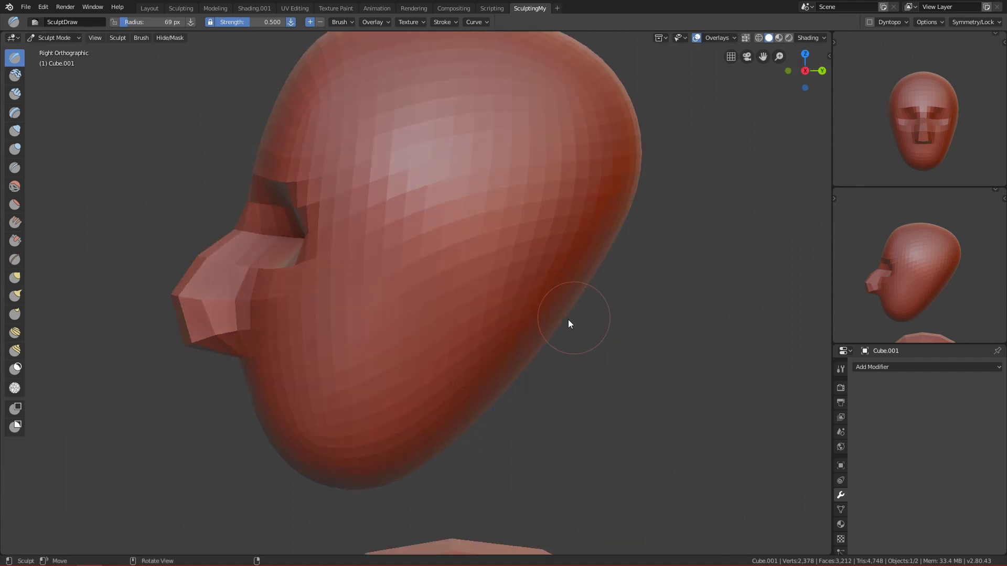
{"action": "key", "text": "f"}
{"action": "left_click", "coordinate": [343, 314]}
{"action": "mouse_move", "coordinate": [176, 325]}
{"action": "left_mouse_down", "text": "shift"}
{"action": "mouse_move", "coordinate": [205, 259]}
{"action": "mouse_move", "coordinate": [199, 281]}
{"action": "mouse_move", "coordinate": [223, 310]}
{"action": "mouse_move", "coordinate": [193, 325]}
{"action": "left_mouse_up", "text": "shift"}
Choose the Grab brush, adjust its radius and push the nose bridge back toward the face.
{"action": "key", "text": "g"}
{"action": "key", "text": "f"}
{"action": "left_click", "coordinate": [279, 303]}
{"action": "key", "text": "f"}
{"action": "left_click", "coordinate": [210, 255]}
{"action": "mouse_move", "coordinate": [219, 248]}
{"action": "left_mouse_down"}
{"action": "mouse_move", "coordinate": [226, 254]}
{"action": "mouse_move", "coordinate": [259, 228]}
{"action": "left_mouse_up"}
Set the Grab radius to 309 px, pull the brow forward in profile and return to the front view.
{"action": "key", "text": "f"}
{"action": "left_click", "coordinate": [255, 242]}
{"action": "middle_click_drag", "start_coordinate": [398, 278], "coordinate": [394, 334], "text": "ctrl"}
{"action": "mouse_move", "coordinate": [387, 296]}
{"action": "middle_mouse_down", "text": "shift"}
{"action": "mouse_move", "coordinate": [413, 331]}
{"action": "mouse_move", "coordinate": [407, 308]}
{"action": "middle_mouse_up", "text": "shift"}
{"action": "key", "text": "f"}
{"action": "left_click", "coordinate": [495, 249]}
{"action": "left_click_drag", "start_coordinate": [344, 203], "coordinate": [320, 209]}
{"action": "mouse_move", "coordinate": [375, 380]}
{"action": "middle_mouse_down", "text": "shift"}
{"action": "mouse_move", "coordinate": [382, 285]}
{"action": "mouse_move", "coordinate": [394, 263]}
{"action": "middle_mouse_up", "text": "shift"}
{"action": "key", "text": "grave"}
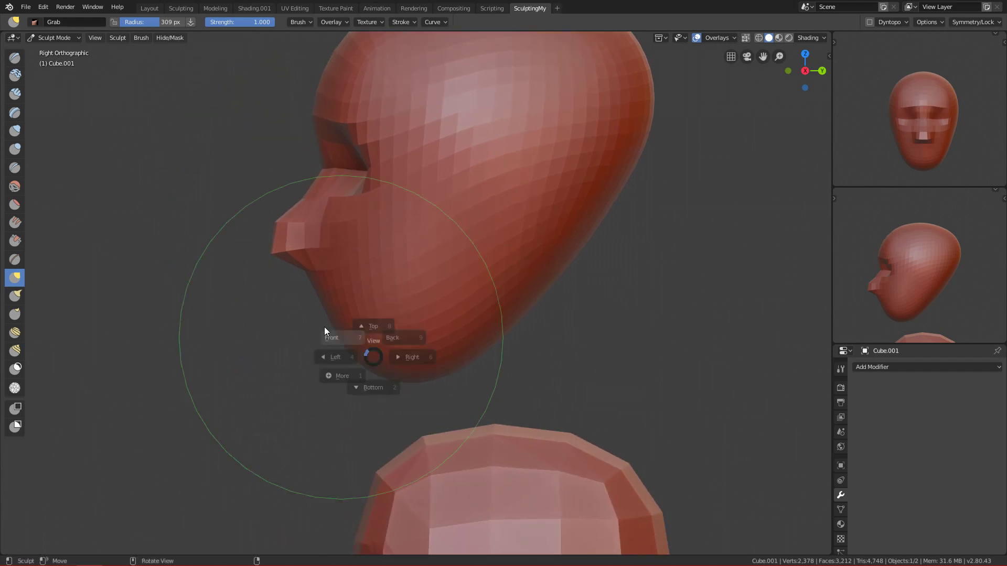
{"action": "left_click", "coordinate": [325, 326]}
{"action": "mouse_move", "coordinate": [458, 369]}
{"action": "middle_mouse_down", "text": "ctrl"}
{"action": "mouse_move", "coordinate": [476, 290]}
{"action": "mouse_move", "coordinate": [468, 323]}
{"action": "middle_mouse_up", "text": "ctrl"}
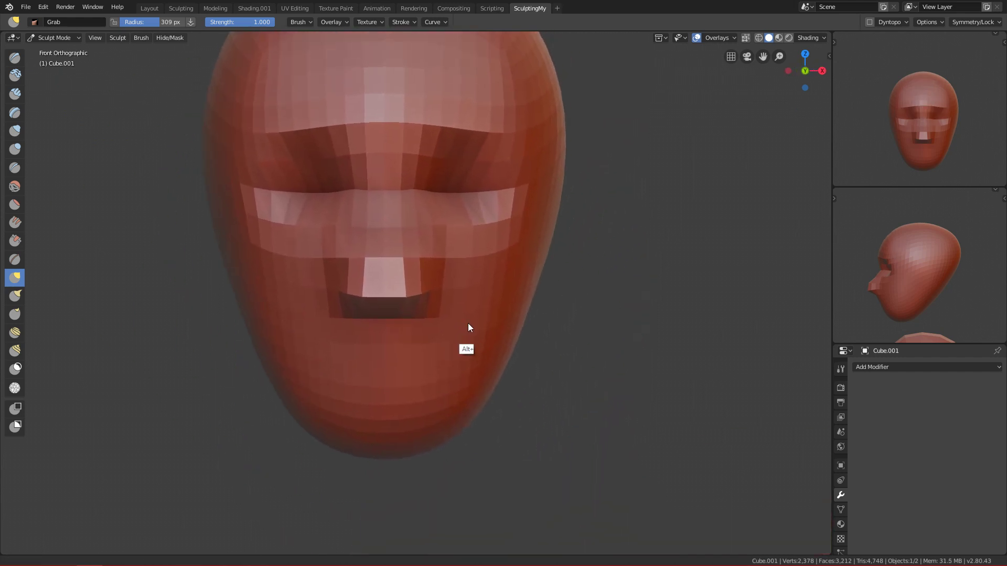
Compare the facial features of the smooth head with those of the earlier faceted head from the front.
{"action": "middle_click_drag", "start_coordinate": [569, 262], "coordinate": [577, 292], "text": "ctrl"}
{"action": "left_click_drag", "start_coordinate": [577, 292], "coordinate": [545, 443], "text": "ctrl+alt"}
{"action": "left_click_drag", "start_coordinate": [600, 427], "coordinate": [572, 420], "text": "alt+shift"}
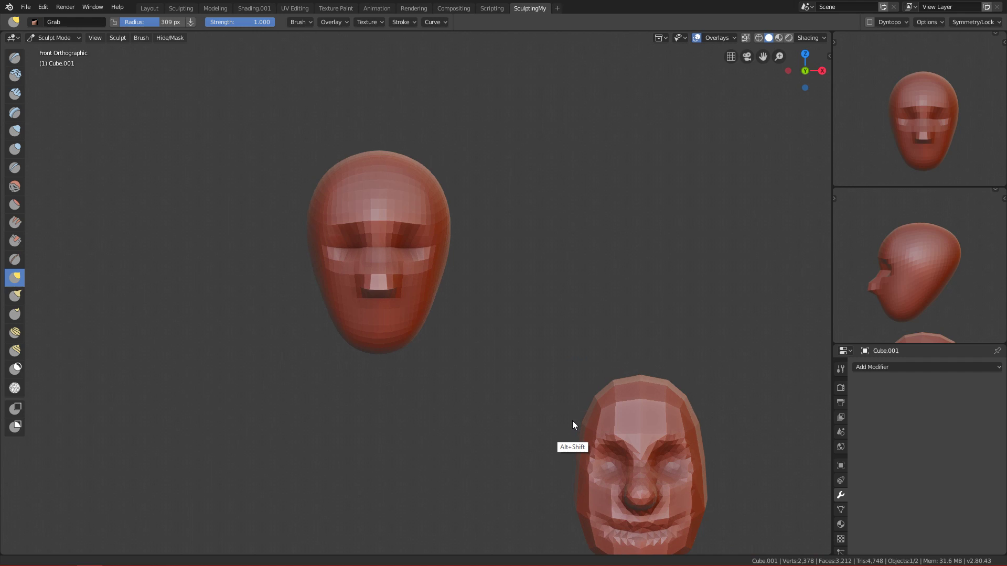
{"action": "left_click_drag", "start_coordinate": [626, 331], "coordinate": [628, 288], "text": "alt+shift"}
{"action": "key", "text": "f"}
{"action": "left_click", "coordinate": [574, 342]}
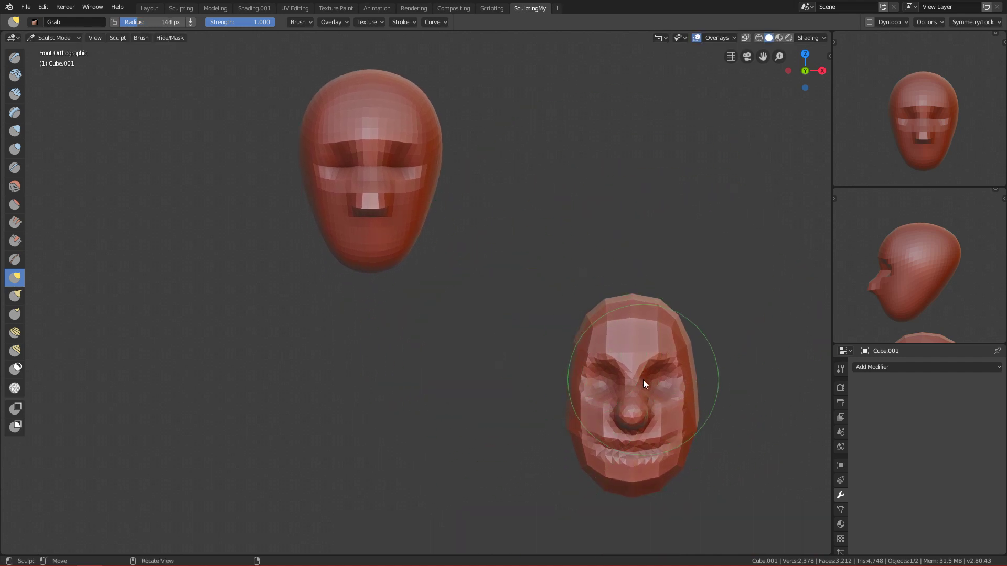
{"action": "key", "text": "f"}
{"action": "left_click", "coordinate": [472, 179]}
{"action": "mouse_move", "coordinate": [461, 196]}
{"action": "left_mouse_down", "text": "ctrl+alt"}
{"action": "mouse_move", "coordinate": [425, 222]}
{"action": "mouse_move", "coordinate": [415, 176]}
{"action": "left_mouse_up", "text": "ctrl+alt"}
{"action": "left_click_drag", "start_coordinate": [401, 78], "coordinate": [417, 206], "text": "ctrl+alt"}
{"action": "left_click_drag", "start_coordinate": [410, 259], "coordinate": [443, 277], "text": "ctrl+alt"}
{"action": "left_click_drag", "start_coordinate": [396, 208], "coordinate": [639, 367], "text": "alt"}
{"action": "left_click_drag", "start_coordinate": [659, 420], "coordinate": [646, 357], "text": "alt+shift"}
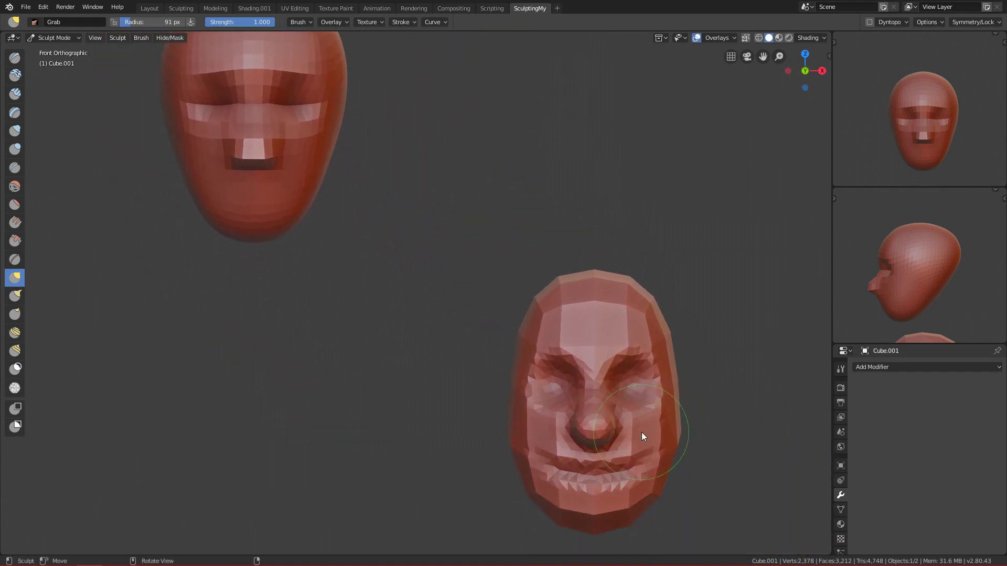
{"action": "mouse_move", "coordinate": [642, 464]}
{"action": "left_mouse_down", "text": "ctrl+alt"}
{"action": "mouse_move", "coordinate": [681, 436]}
{"action": "mouse_move", "coordinate": [582, 398]}
{"action": "left_mouse_up", "text": "ctrl+alt"}
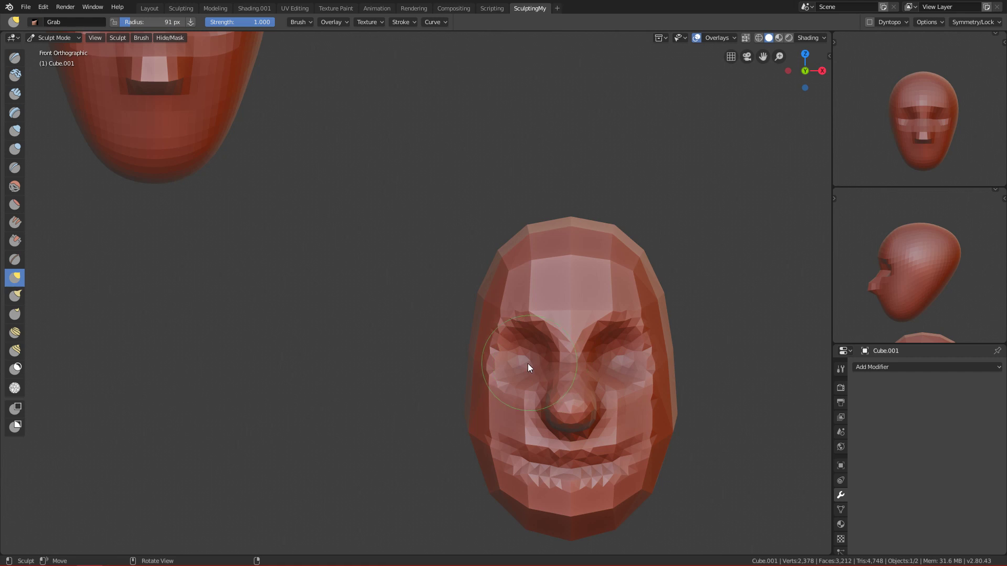
{"action": "left_click_drag", "start_coordinate": [535, 315], "coordinate": [591, 386], "text": "alt+shift"}
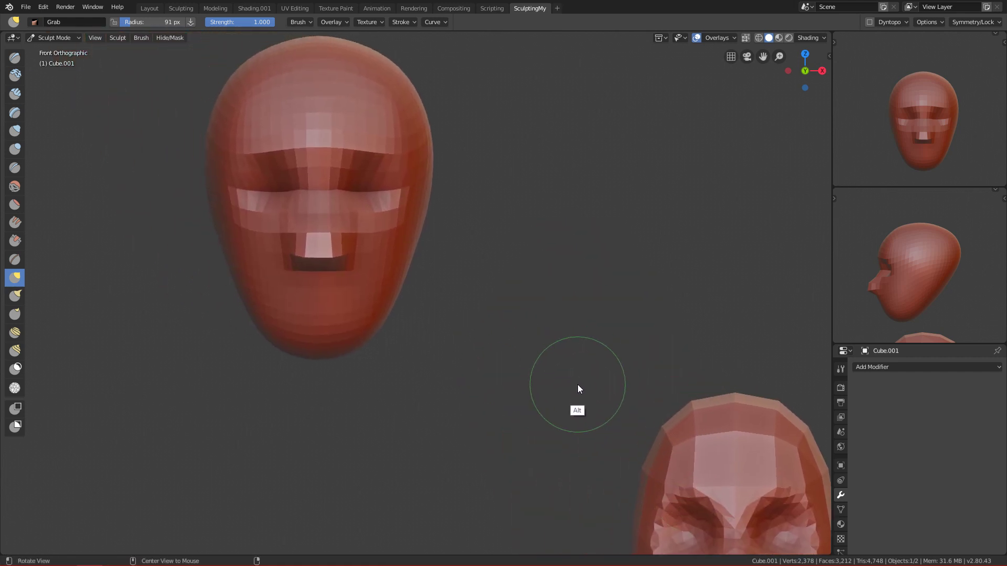
{"action": "left_click_drag", "start_coordinate": [359, 198], "coordinate": [394, 246], "text": "alt+shift"}
{"action": "mouse_move", "coordinate": [409, 291]}
{"action": "left_mouse_down", "text": "ctrl+alt"}
{"action": "mouse_move", "coordinate": [389, 254]}
{"action": "mouse_move", "coordinate": [382, 200]}
{"action": "mouse_move", "coordinate": [395, 233]}
{"action": "mouse_move", "coordinate": [412, 233]}
{"action": "left_mouse_up", "text": "ctrl+alt"}
Build up the mouth and chin area below the nose with Clay Strips at a 154 px radius.
{"action": "key", "text": "f"}
{"action": "left_click", "coordinate": [467, 218]}
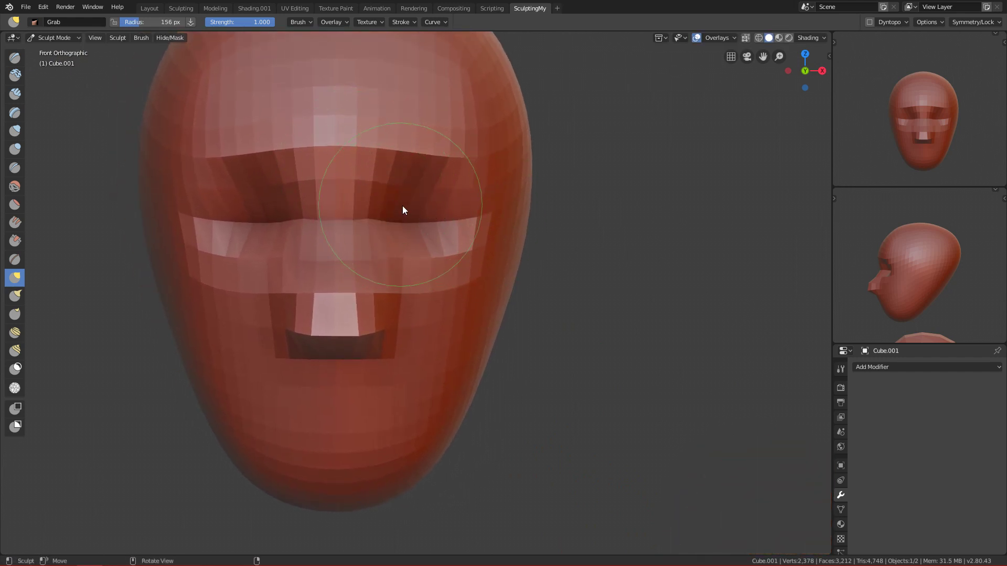
{"action": "key", "text": "f"}
{"action": "left_click", "coordinate": [377, 236]}
{"action": "key", "text": "3"}
{"action": "key", "text": "f"}
{"action": "left_click", "coordinate": [388, 407]}
{"action": "mouse_move", "coordinate": [326, 428]}
{"action": "left_mouse_down"}
{"action": "mouse_move", "coordinate": [313, 437]}
{"action": "mouse_move", "coordinate": [360, 446]}
{"action": "mouse_move", "coordinate": [401, 422]}
{"action": "left_mouse_up"}
{"action": "middle_click_drag", "start_coordinate": [412, 417], "coordinate": [449, 330], "text": "shift"}
{"action": "key", "text": "f"}
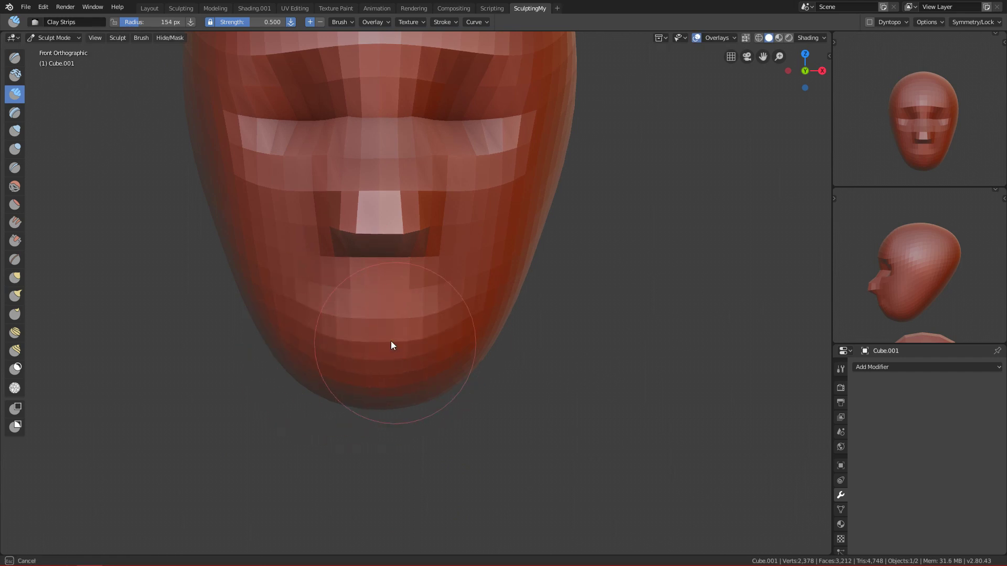
{"action": "left_click", "coordinate": [366, 330]}
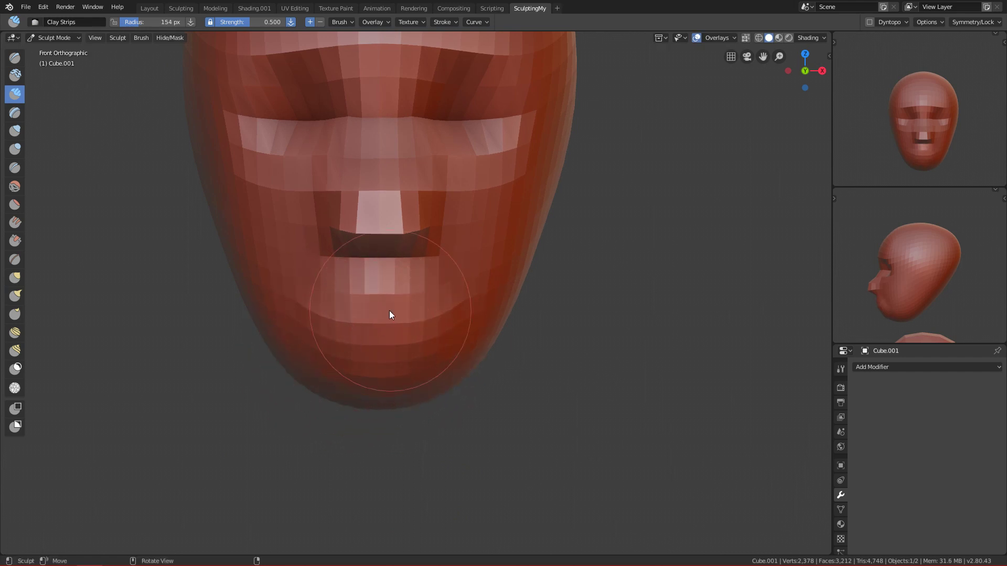
Pull the chin forward in the right side profile with the Grab brush, ending with a 363 px radius.
{"action": "key", "text": "KP_3"}
{"action": "key", "text": "g"}
{"action": "key", "text": "f"}
{"action": "left_click", "coordinate": [489, 328]}
{"action": "middle_click_drag", "start_coordinate": [401, 360], "coordinate": [458, 295], "text": "shift"}
{"action": "key", "text": "f"}
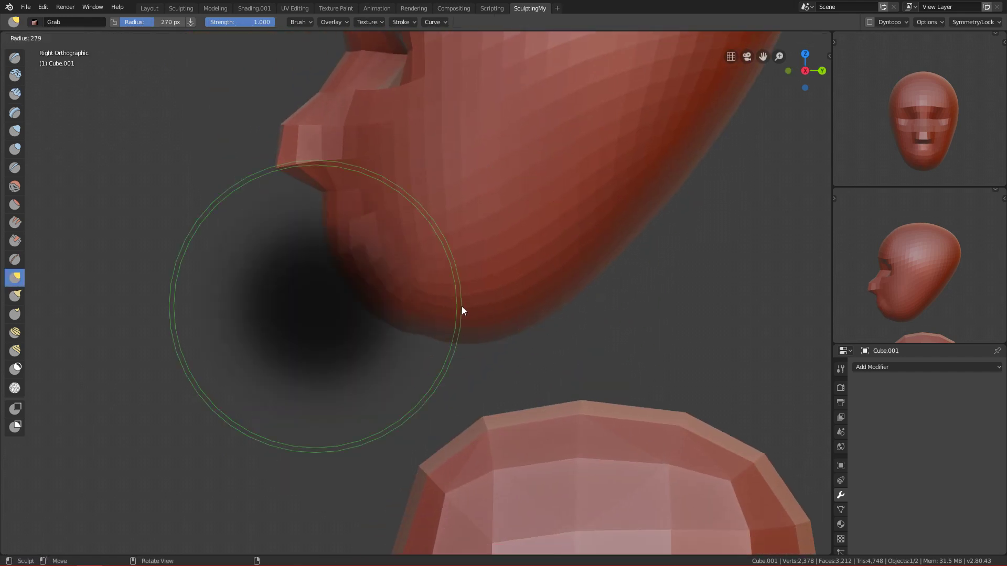
{"action": "left_click", "coordinate": [461, 307]}
{"action": "left_click_drag", "start_coordinate": [410, 326], "coordinate": [387, 333]}
{"action": "key", "text": "f"}
{"action": "left_click", "coordinate": [358, 335]}
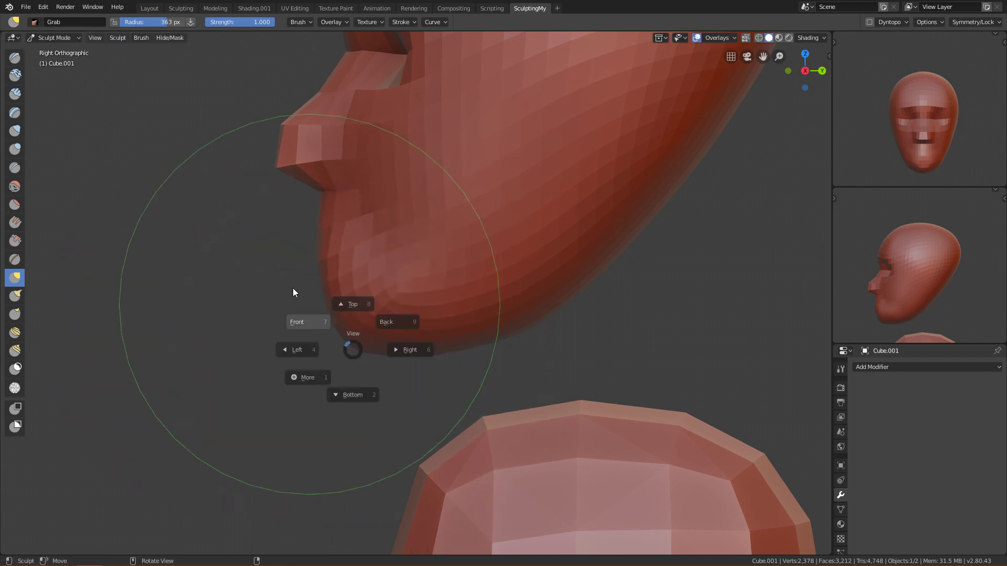
Carve the mouth line between the lips from the front with the Crease brush, adjusting its radius.
{"action": "key", "text": "KP_1"}
{"action": "key", "text": "f"}
{"action": "left_click", "coordinate": [338, 283]}
{"action": "key", "text": "f"}
{"action": "left_click", "coordinate": [327, 266]}
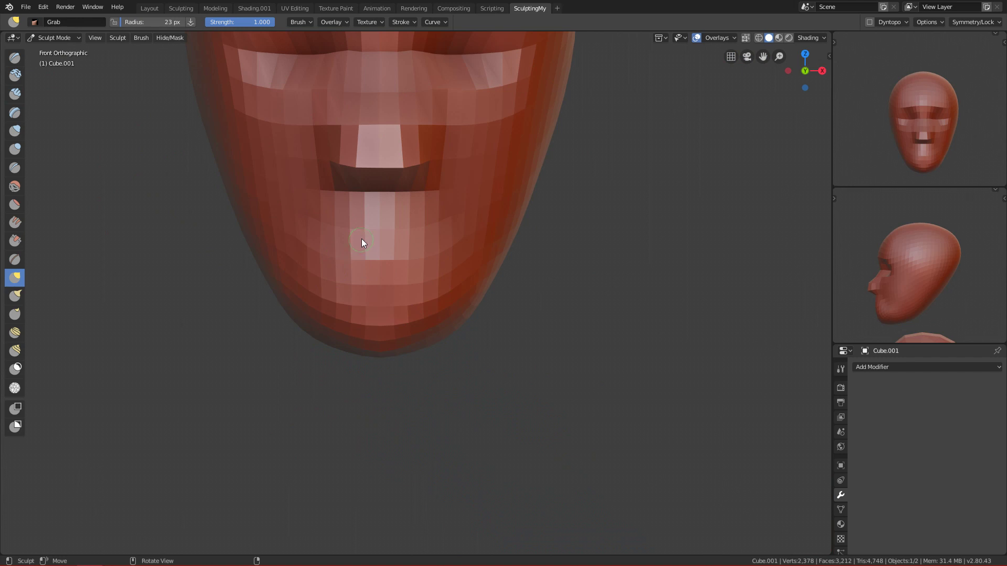
{"action": "key", "text": "shift+c"}
{"action": "key", "text": "f"}
{"action": "left_click", "coordinate": [411, 255]}
{"action": "mouse_move", "coordinate": [383, 257]}
{"action": "left_mouse_down"}
{"action": "mouse_move", "coordinate": [414, 265]}
{"action": "mouse_move", "coordinate": [321, 261]}
{"action": "mouse_move", "coordinate": [380, 257]}
{"action": "mouse_move", "coordinate": [298, 245]}
{"action": "mouse_move", "coordinate": [384, 262]}
{"action": "left_mouse_up"}
{"action": "key", "text": "f"}
{"action": "left_click", "coordinate": [338, 251]}
{"action": "mouse_move", "coordinate": [489, 292]}
{"action": "left_mouse_down", "text": "ctrl+alt"}
{"action": "mouse_move", "coordinate": [468, 408]}
{"action": "mouse_move", "coordinate": [487, 326]}
{"action": "mouse_move", "coordinate": [454, 286]}
{"action": "left_mouse_up", "text": "ctrl+alt"}
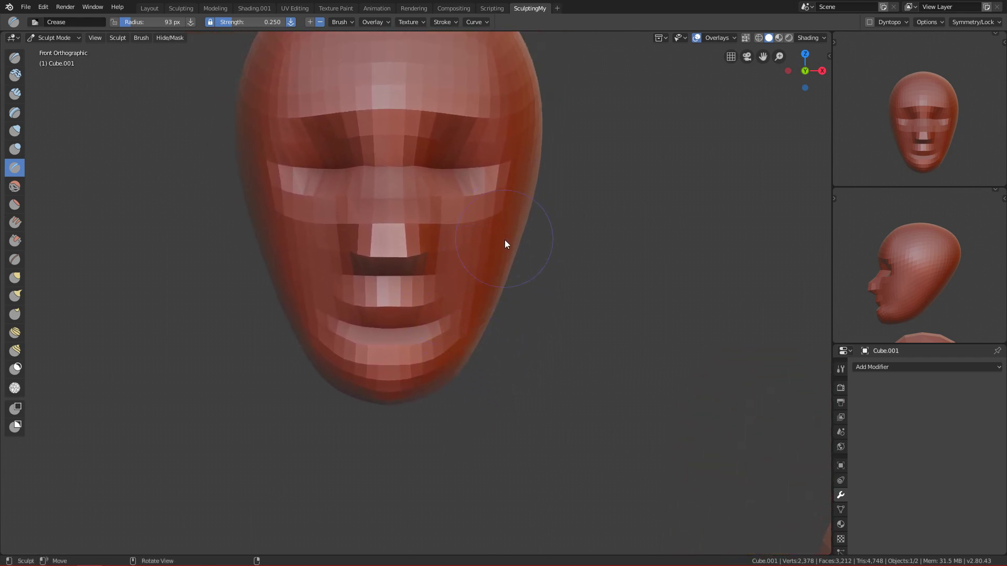
Reshape the temple area at the side of the head with Clay Strips, ending with a 135 px radius.
{"action": "left_click_drag", "start_coordinate": [571, 250], "coordinate": [552, 371], "text": "ctrl+alt"}
{"action": "left_click_drag", "start_coordinate": [613, 411], "coordinate": [553, 344], "text": "alt+shift"}
{"action": "left_click_drag", "start_coordinate": [551, 290], "coordinate": [597, 345], "text": "alt+shift"}
{"action": "mouse_move", "coordinate": [560, 315]}
{"action": "left_mouse_down", "text": "alt+shift"}
{"action": "mouse_move", "coordinate": [558, 371]}
{"action": "mouse_move", "coordinate": [530, 234]}
{"action": "mouse_move", "coordinate": [488, 245]}
{"action": "mouse_move", "coordinate": [466, 237]}
{"action": "mouse_move", "coordinate": [450, 262]}
{"action": "left_mouse_up", "text": "alt+shift"}
{"action": "key", "text": "c"}
{"action": "mouse_move", "coordinate": [504, 189]}
{"action": "left_mouse_down", "text": "alt"}
{"action": "mouse_move", "coordinate": [464, 195]}
{"action": "mouse_move", "coordinate": [478, 216]}
{"action": "mouse_move", "coordinate": [480, 194]}
{"action": "mouse_move", "coordinate": [497, 207]}
{"action": "mouse_move", "coordinate": [519, 169]}
{"action": "mouse_move", "coordinate": [493, 221]}
{"action": "mouse_move", "coordinate": [573, 177]}
{"action": "mouse_move", "coordinate": [517, 222]}
{"action": "mouse_move", "coordinate": [435, 241]}
{"action": "mouse_move", "coordinate": [430, 225]}
{"action": "mouse_move", "coordinate": [603, 203]}
{"action": "mouse_move", "coordinate": [559, 225]}
{"action": "mouse_move", "coordinate": [525, 223]}
{"action": "left_mouse_up", "text": "alt"}
{"action": "key", "text": "f"}
{"action": "left_click", "coordinate": [476, 187]}
{"action": "key", "text": "f"}
{"action": "left_click", "coordinate": [480, 194]}
{"action": "key", "text": "f"}
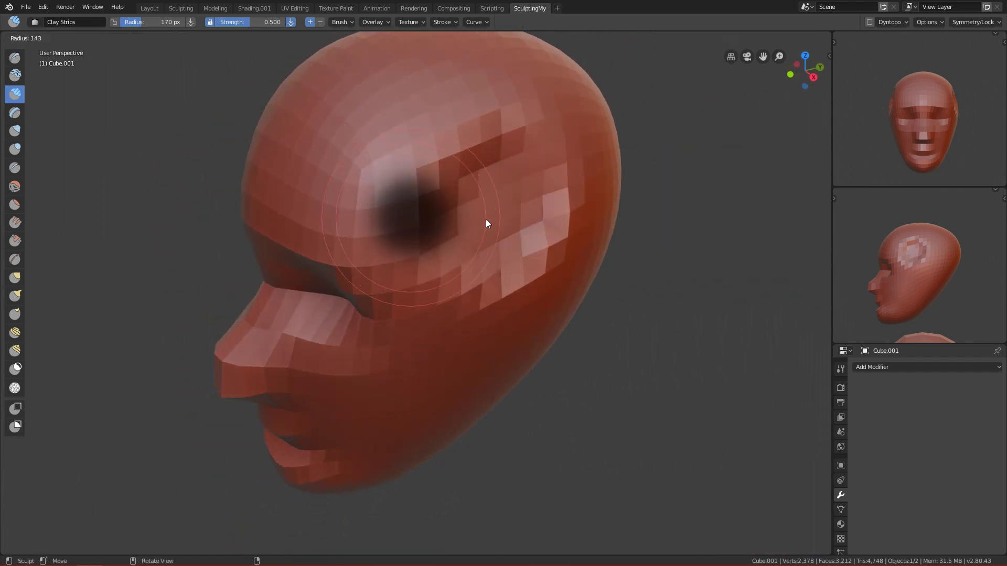
{"action": "left_click", "coordinate": [475, 217]}
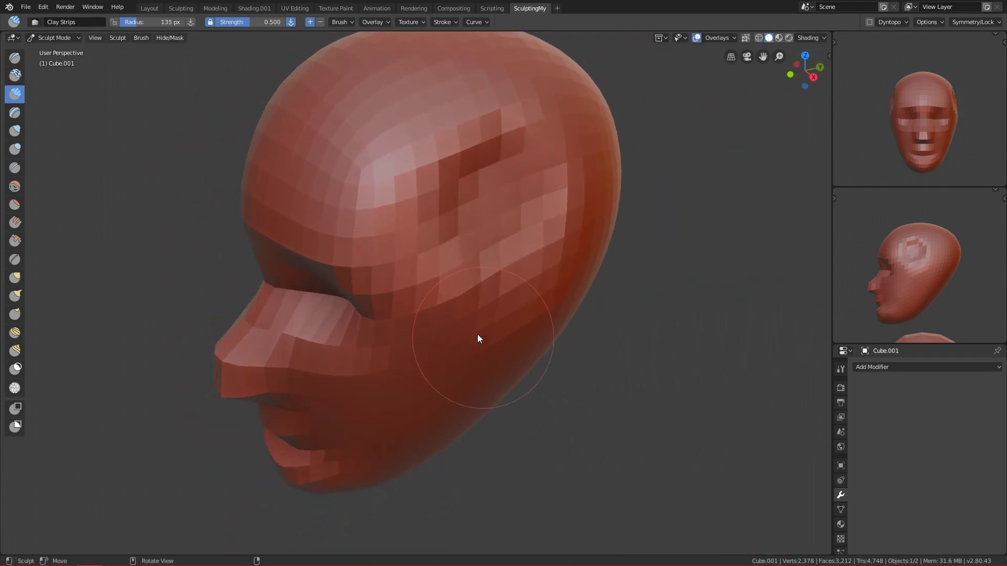
{"action": "key", "text": "KP_1"}
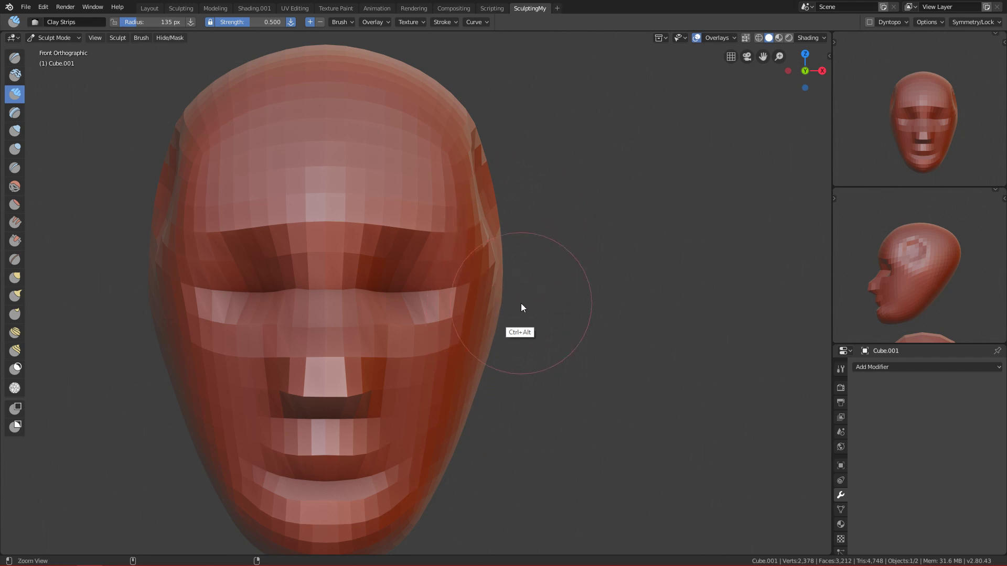
Switch to Object Mode and move the earlier faceted head beside the smooth head.
{"action": "scroll", "coordinate": [488, 417], "scroll_direction": "down", "scroll_amount": 3, "text": "alt"}
{"action": "left_click_drag", "start_coordinate": [527, 440], "coordinate": [485, 411], "text": "alt+shift"}
{"action": "left_click_drag", "start_coordinate": [567, 315], "coordinate": [491, 349], "text": "ctrl+alt"}
{"action": "key", "text": "ctrl+Tab"}
{"action": "left_click", "coordinate": [630, 448]}
{"action": "key", "text": "g"}
{"action": "left_click", "coordinate": [505, 168]}
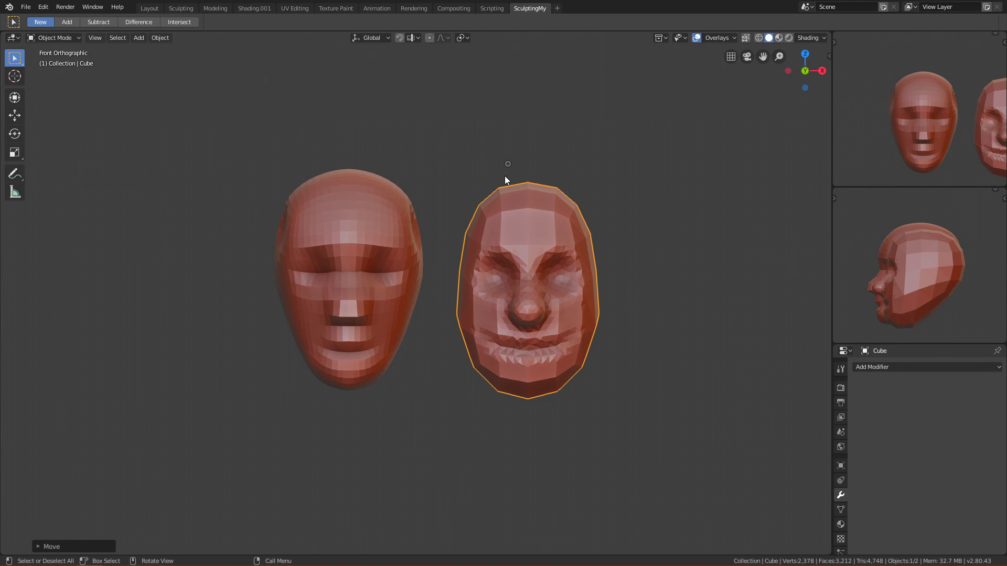
Enter Sculpt Mode on the faceted head, choose SculptDraw at 86 px and enable Dyntopo.
{"action": "scroll", "coordinate": [502, 407], "scroll_direction": "up", "scroll_amount": 1}
{"action": "scroll", "coordinate": [503, 404], "scroll_direction": "up", "scroll_amount": 3}
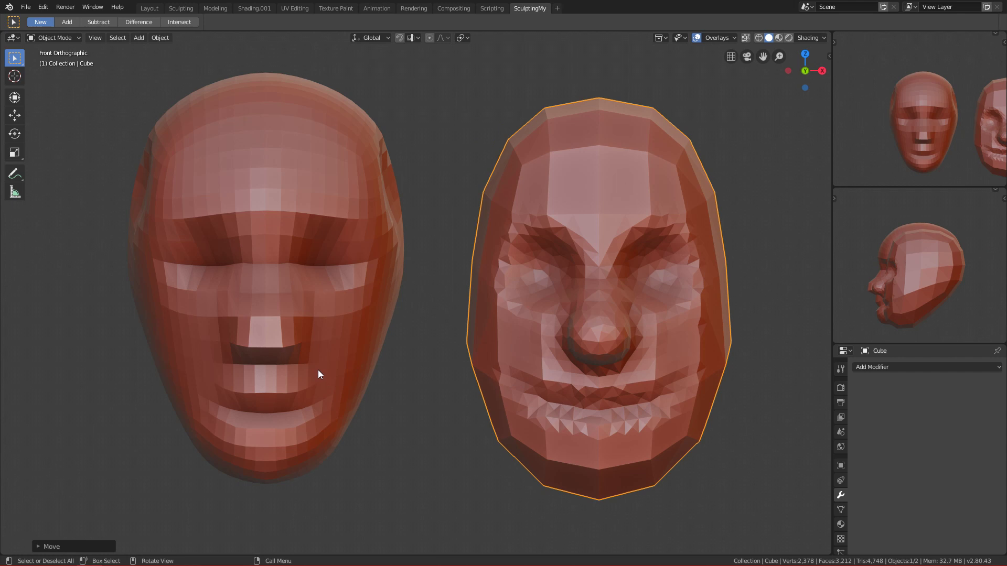
{"action": "scroll", "coordinate": [302, 299], "scroll_direction": "up", "scroll_amount": 1}
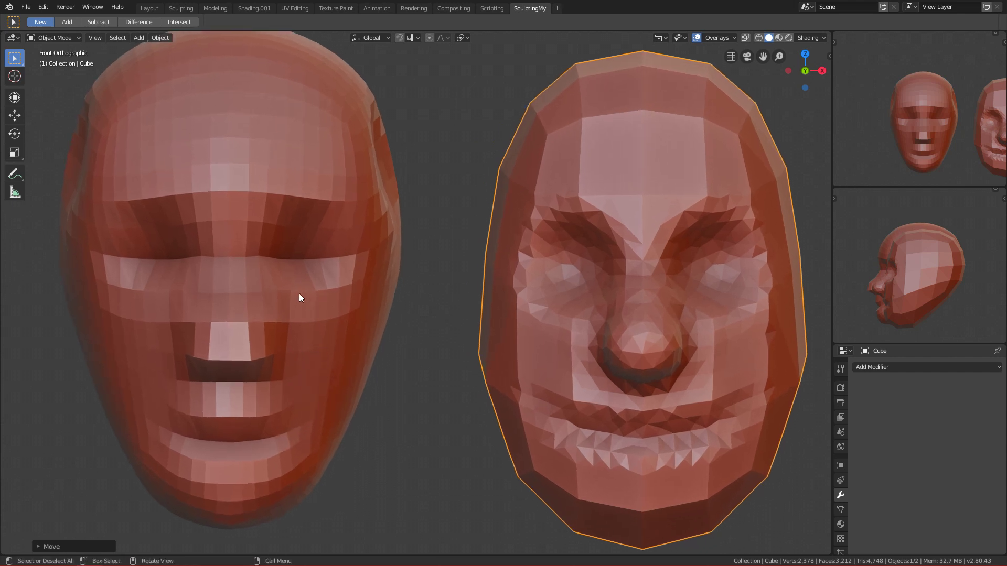
{"action": "left_click_drag", "start_coordinate": [289, 361], "coordinate": [355, 335], "text": "alt+shift"}
{"action": "middle_click_drag", "start_coordinate": [355, 340], "coordinate": [439, 293], "text": "alt"}
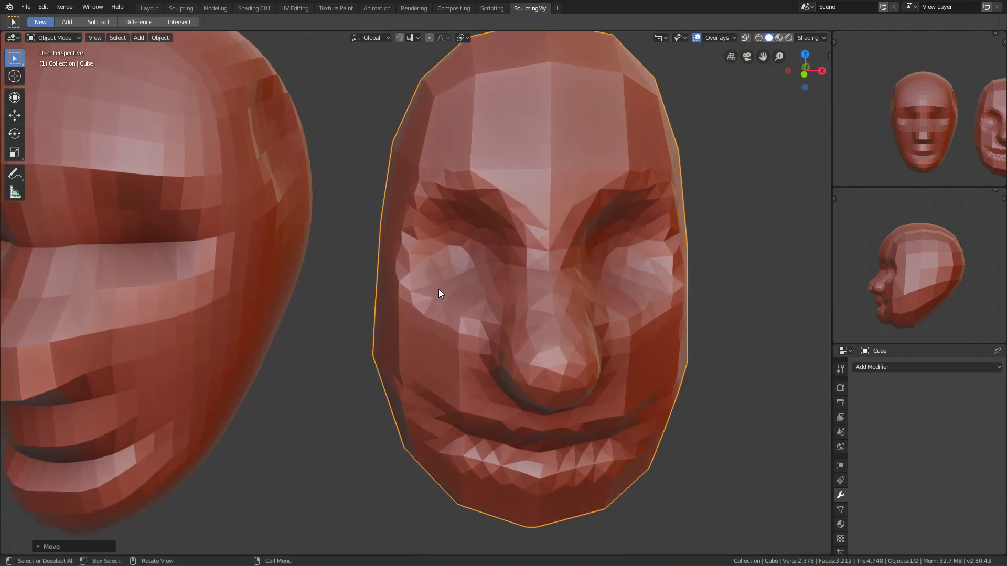
{"action": "key", "text": "ctrl+Tab"}
{"action": "key", "text": "ctrl+Tab"}
{"action": "mouse_move", "coordinate": [594, 379]}
{"action": "middle_mouse_down", "text": "alt"}
{"action": "mouse_move", "coordinate": [505, 378]}
{"action": "mouse_move", "coordinate": [564, 371]}
{"action": "middle_mouse_up", "text": "alt"}
{"action": "key", "text": "KP_1"}
{"action": "key", "text": "f"}
{"action": "left_click", "coordinate": [554, 261]}
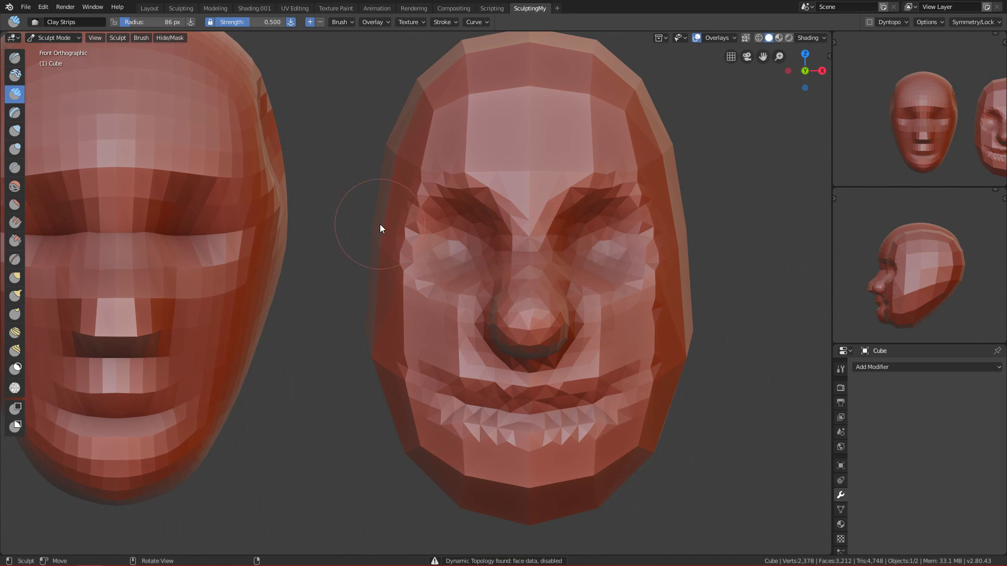
{"action": "key", "text": "x"}
{"action": "left_click_drag", "start_coordinate": [609, 262], "coordinate": [536, 283], "text": "ctrl+alt"}
{"action": "left_click", "coordinate": [881, 53]}
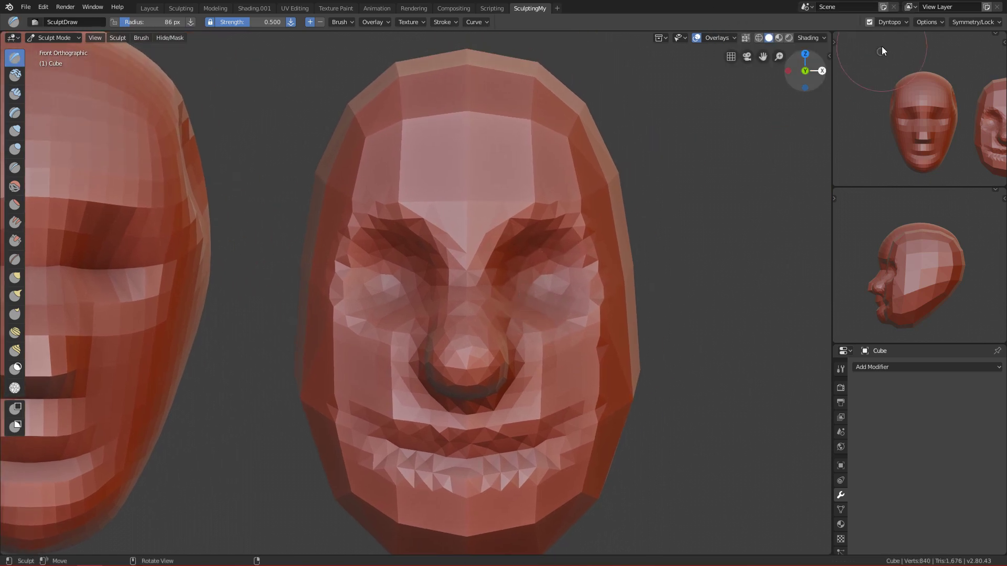
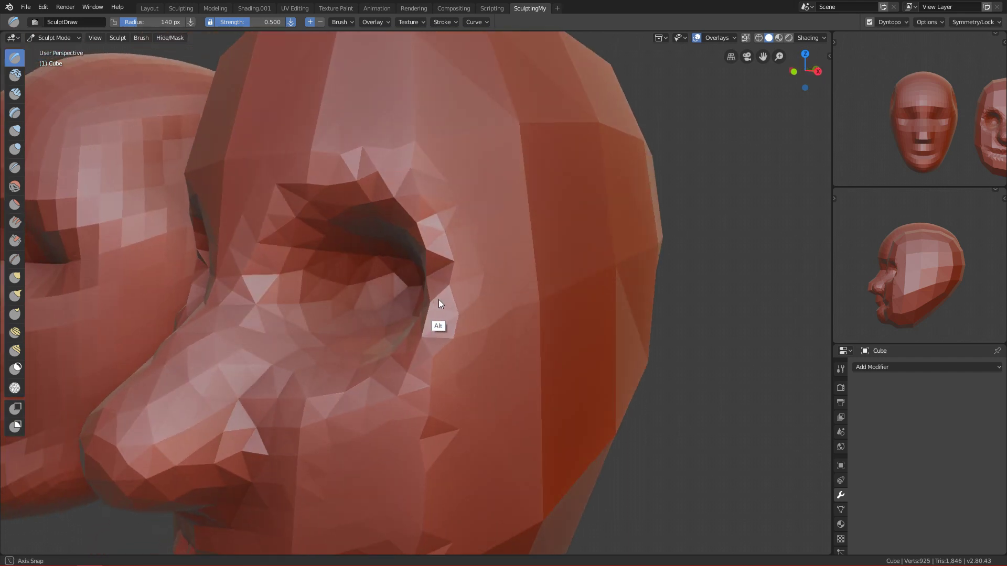
Smooth the outer rims of the faceted head's eye sockets, ending with a 112 px radius.
{"action": "key", "text": "f"}
{"action": "left_click", "coordinate": [482, 255]}
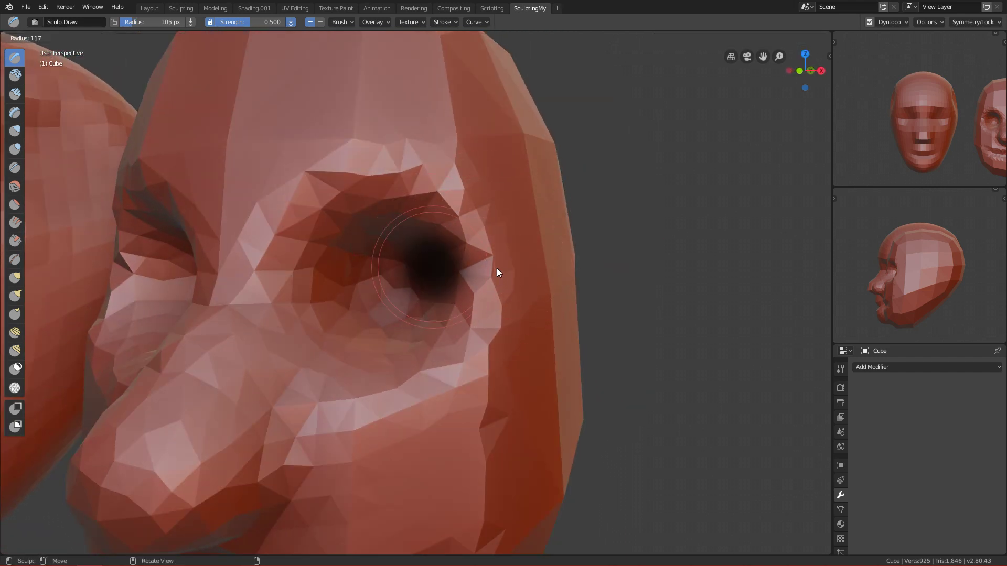
{"action": "mouse_move", "coordinate": [471, 291]}
{"action": "left_mouse_down", "text": "shift"}
{"action": "mouse_move", "coordinate": [481, 291]}
{"action": "mouse_move", "coordinate": [451, 279]}
{"action": "mouse_move", "coordinate": [477, 290]}
{"action": "left_mouse_up", "text": "shift"}
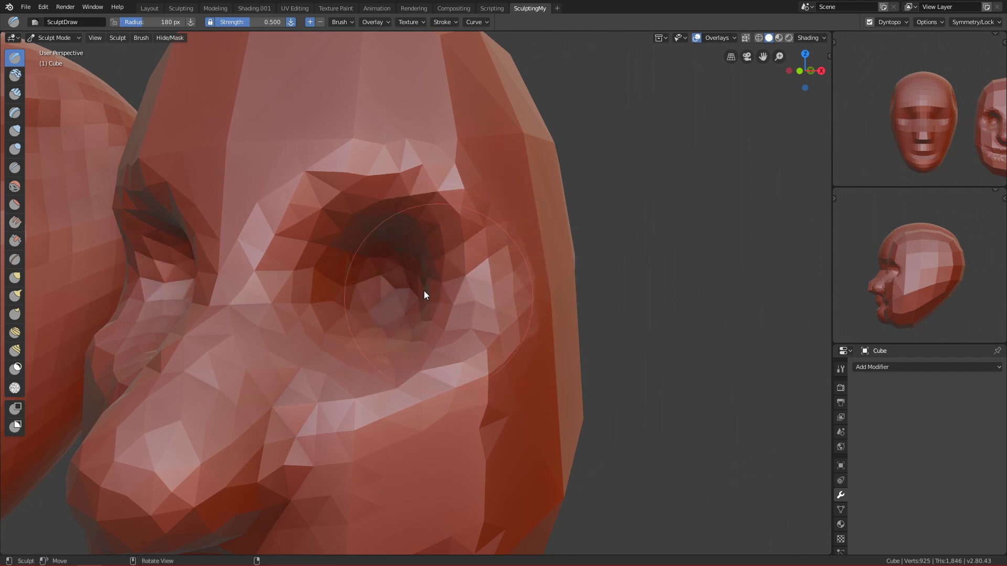
{"action": "key", "text": "KP_1"}
{"action": "key", "text": "f"}
{"action": "left_click", "coordinate": [464, 284]}
{"action": "mouse_move", "coordinate": [449, 281]}
{"action": "left_mouse_down", "text": "shift"}
{"action": "mouse_move", "coordinate": [509, 283]}
{"action": "mouse_move", "coordinate": [471, 357]}
{"action": "left_mouse_up", "text": "shift"}
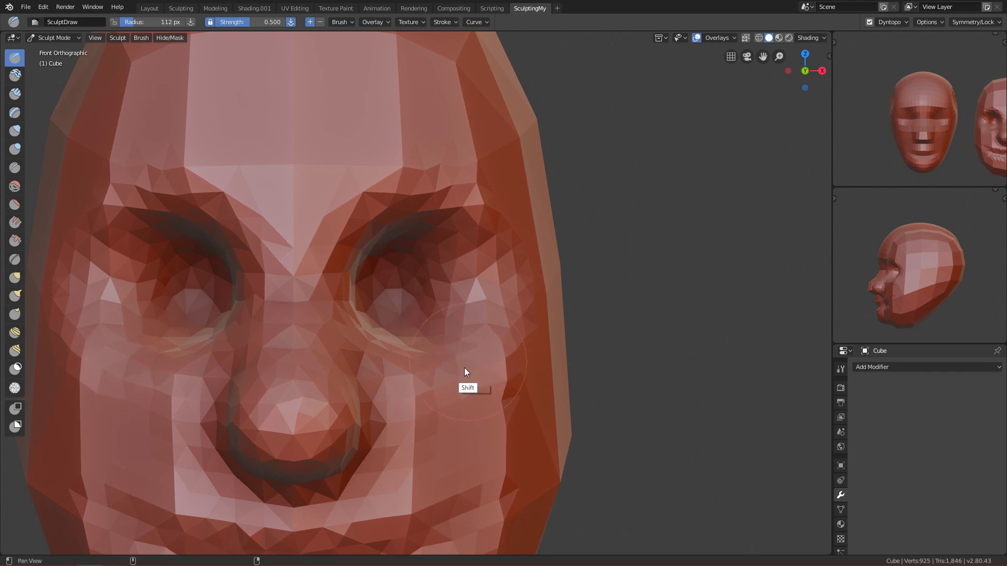
Carve the cheeks inward beside the nose with inverted SculptDraw strokes at a 160 px radius.
{"action": "middle_click_drag", "start_coordinate": [466, 365], "coordinate": [483, 278], "text": "shift"}
{"action": "key", "text": "f"}
{"action": "left_click", "coordinate": [530, 278]}
{"action": "key", "text": "f"}
{"action": "left_click", "coordinate": [415, 293]}
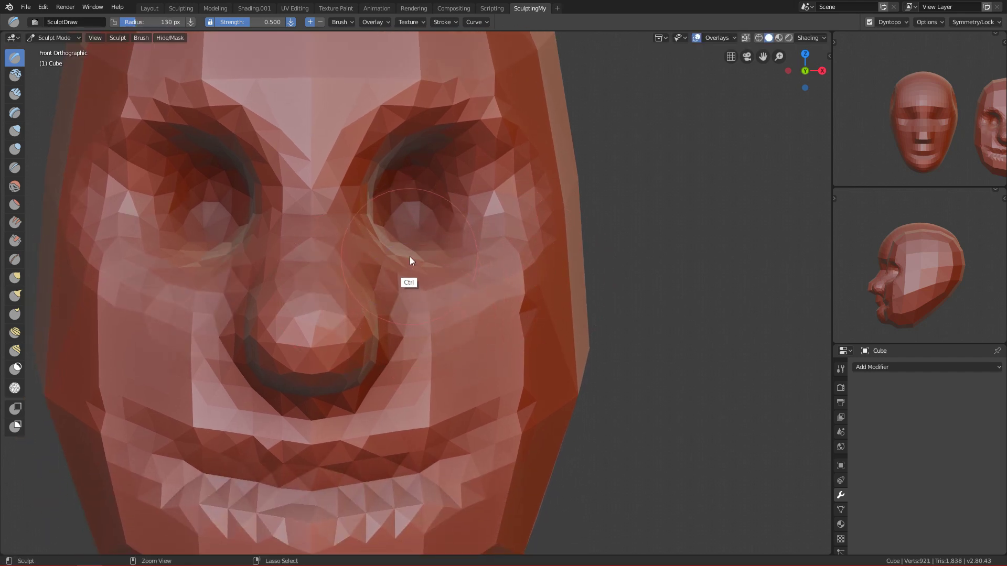
{"action": "key", "text": "f"}
{"action": "left_click", "coordinate": [414, 300]}
{"action": "left_click_drag", "start_coordinate": [414, 262], "coordinate": [452, 393], "text": "ctrl"}
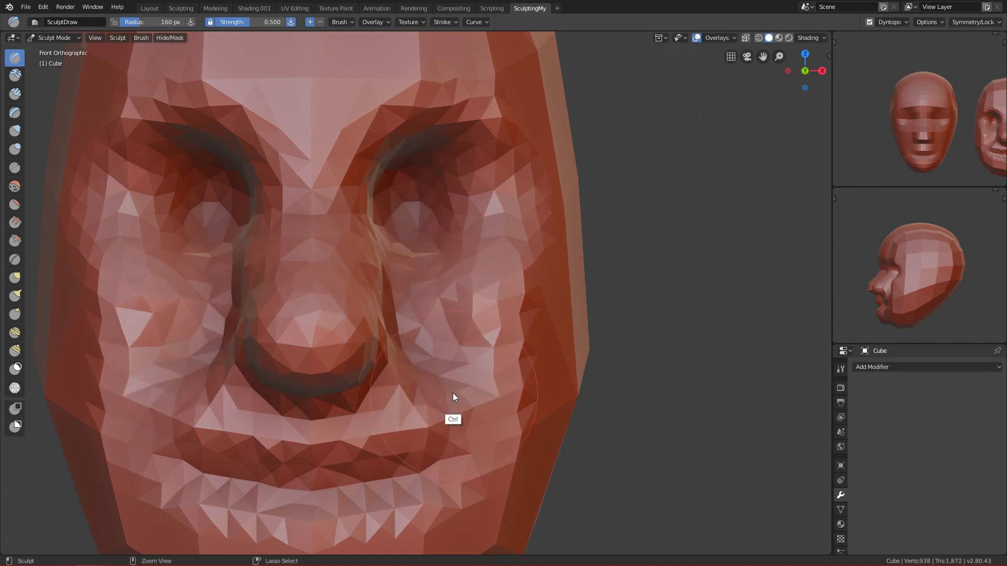
Set the brush radius to 133 px and smooth the carved cheeks below the eye sockets.
{"action": "mouse_move", "coordinate": [487, 334]}
{"action": "middle_mouse_down", "text": "alt"}
{"action": "mouse_move", "coordinate": [419, 345]}
{"action": "mouse_move", "coordinate": [434, 294]}
{"action": "mouse_move", "coordinate": [461, 314]}
{"action": "mouse_move", "coordinate": [445, 265]}
{"action": "middle_mouse_up", "text": "alt"}
{"action": "key", "text": "KP_1"}
{"action": "key", "text": "f"}
{"action": "left_click", "coordinate": [430, 307]}
{"action": "mouse_move", "coordinate": [498, 290]}
{"action": "left_mouse_down", "text": "shift"}
{"action": "mouse_move", "coordinate": [439, 345]}
{"action": "mouse_move", "coordinate": [448, 369]}
{"action": "mouse_move", "coordinate": [470, 383]}
{"action": "mouse_move", "coordinate": [451, 360]}
{"action": "left_mouse_up", "text": "shift"}
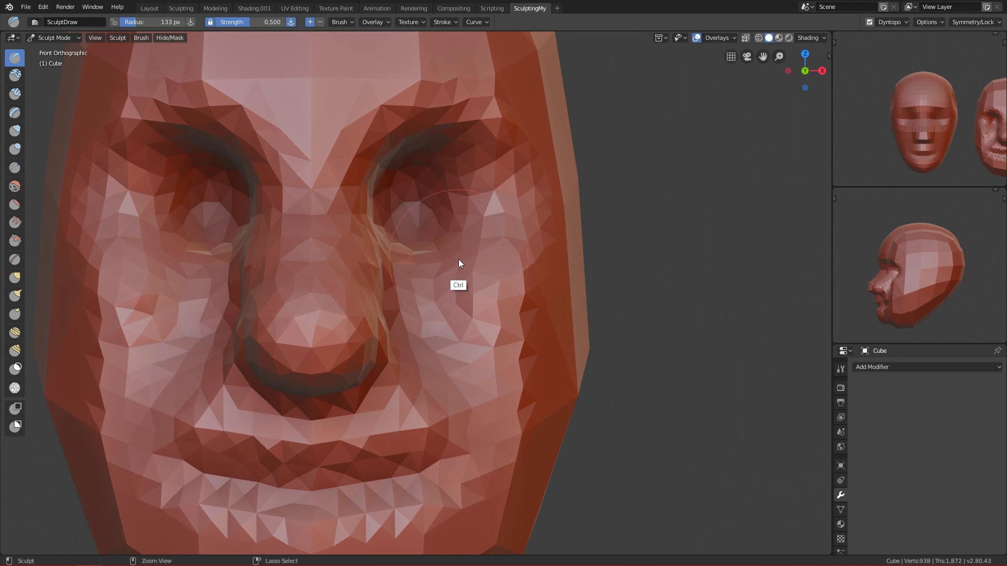
{"action": "left_click_drag", "start_coordinate": [458, 259], "coordinate": [468, 318], "text": "shift"}
Sculpt the side of the cheek with SculptDraw at a 128 px radius and return to the front view.
{"action": "middle_click_drag", "start_coordinate": [550, 284], "coordinate": [543, 292], "text": "alt"}
{"action": "key", "text": "f"}
{"action": "left_click", "coordinate": [566, 288]}
{"action": "mouse_move", "coordinate": [558, 275]}
{"action": "left_mouse_down", "text": "ctrl+alt"}
{"action": "mouse_move", "coordinate": [519, 312]}
{"action": "mouse_move", "coordinate": [497, 307]}
{"action": "left_mouse_up", "text": "ctrl+alt"}
{"action": "left_click_drag", "start_coordinate": [497, 306], "coordinate": [497, 332], "text": "ctrl+alt"}
{"action": "key", "text": "f"}
{"action": "left_click", "coordinate": [479, 297]}
{"action": "mouse_move", "coordinate": [492, 282]}
{"action": "left_mouse_down"}
{"action": "mouse_move", "coordinate": [483, 308]}
{"action": "mouse_move", "coordinate": [422, 341]}
{"action": "mouse_move", "coordinate": [404, 332]}
{"action": "left_mouse_up"}
{"action": "key", "text": "KP_1"}
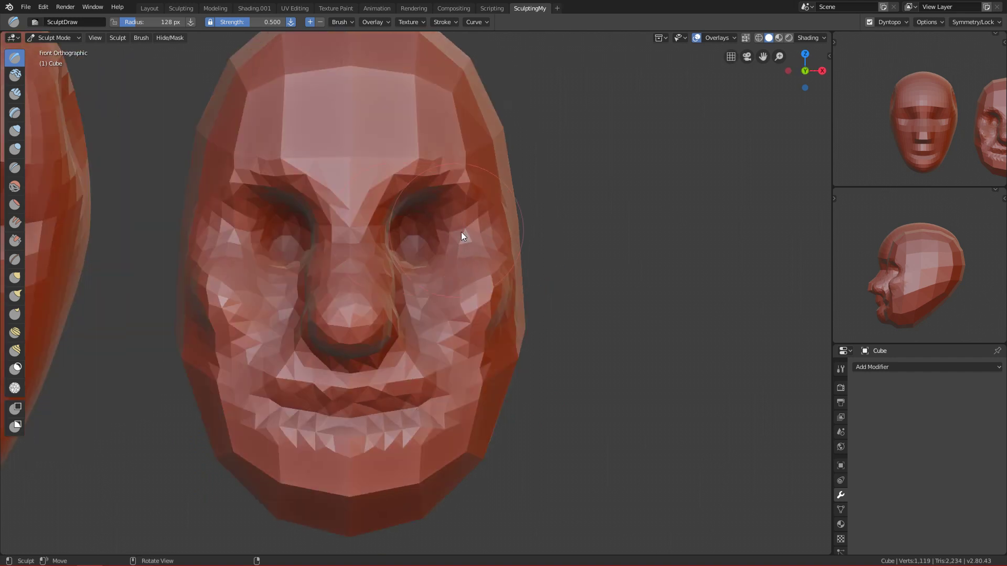
Hollow the lower cheeks with inverted SculptDraw strokes and smooth them with a 144 px radius.
{"action": "left_click_drag", "start_coordinate": [481, 356], "coordinate": [497, 294], "text": "ctrl+alt"}
{"action": "key", "text": "f"}
{"action": "left_click", "coordinate": [473, 300]}
{"action": "left_click_drag", "start_coordinate": [454, 331], "coordinate": [483, 357], "text": "ctrl"}
{"action": "key", "text": "f"}
{"action": "left_click", "coordinate": [519, 312]}
{"action": "mouse_move", "coordinate": [527, 292]}
{"action": "left_mouse_down", "text": "shift"}
{"action": "mouse_move", "coordinate": [461, 322]}
{"action": "mouse_move", "coordinate": [465, 427]}
{"action": "mouse_move", "coordinate": [513, 340]}
{"action": "mouse_move", "coordinate": [502, 352]}
{"action": "mouse_move", "coordinate": [516, 386]}
{"action": "left_mouse_up", "text": "shift"}
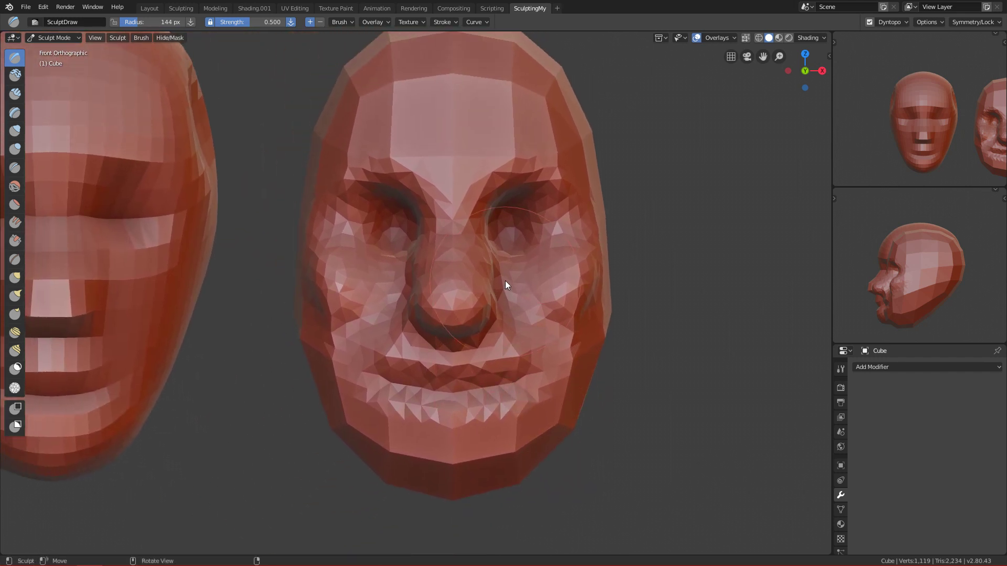
Build up the brow ridges above the eye sockets with SculptDraw and refine them, ending with a 46 px radius.
{"action": "key", "text": "f"}
{"action": "left_click", "coordinate": [505, 178]}
{"action": "left_click_drag", "start_coordinate": [505, 177], "coordinate": [604, 192]}
{"action": "left_click_drag", "start_coordinate": [483, 264], "coordinate": [549, 281], "text": "alt"}
{"action": "middle_click_drag", "start_coordinate": [550, 281], "coordinate": [492, 269], "text": "alt"}
{"action": "scroll", "coordinate": [457, 247], "scroll_direction": "up", "scroll_amount": 3}
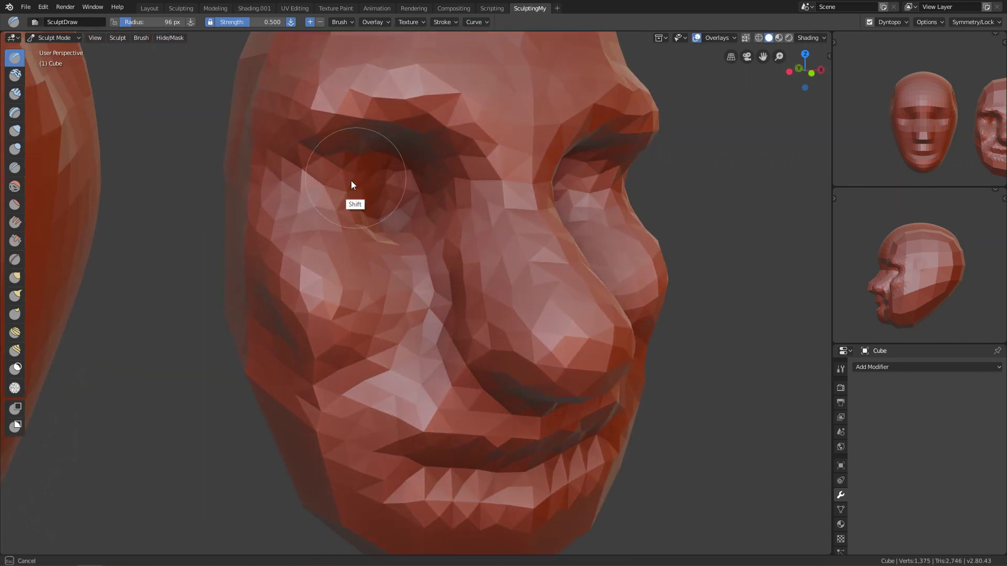
{"action": "mouse_move", "coordinate": [355, 213]}
{"action": "middle_mouse_down", "text": "alt"}
{"action": "mouse_move", "coordinate": [485, 228]}
{"action": "mouse_move", "coordinate": [461, 265]}
{"action": "mouse_move", "coordinate": [353, 267]}
{"action": "mouse_move", "coordinate": [409, 234]}
{"action": "mouse_move", "coordinate": [475, 257]}
{"action": "mouse_move", "coordinate": [411, 258]}
{"action": "mouse_move", "coordinate": [500, 285]}
{"action": "middle_mouse_up", "text": "alt"}
{"action": "scroll", "coordinate": [499, 285], "scroll_direction": "up", "scroll_amount": 3}
{"action": "key", "text": "f"}
{"action": "left_click", "coordinate": [469, 143]}
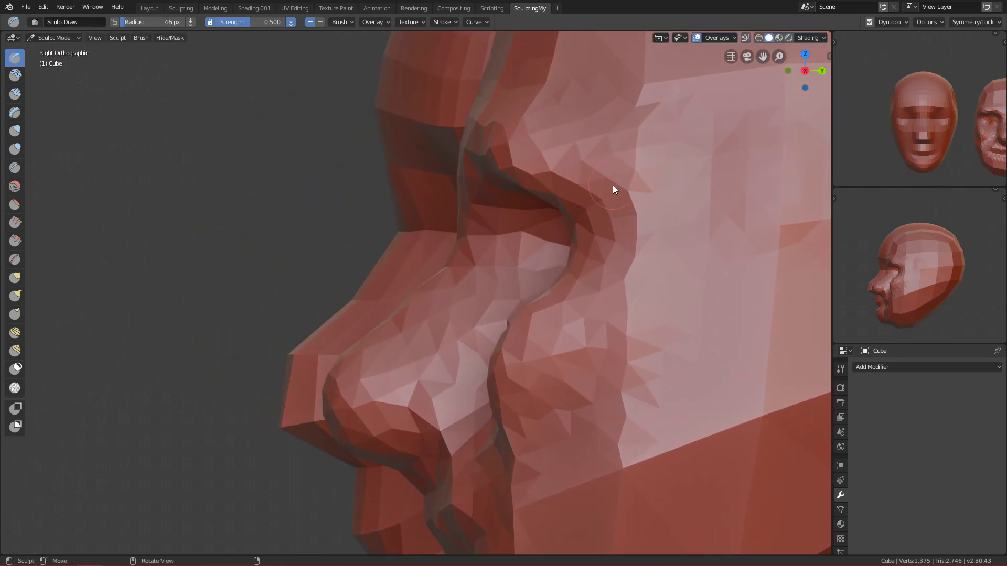
Leave the faceted head, select the smooth head in Object Mode and enter Sculpt Mode with a 134 px radius.
{"action": "middle_click_drag", "start_coordinate": [499, 282], "coordinate": [565, 326], "text": "ctrl"}
{"action": "key", "text": "ctrl+Tab"}
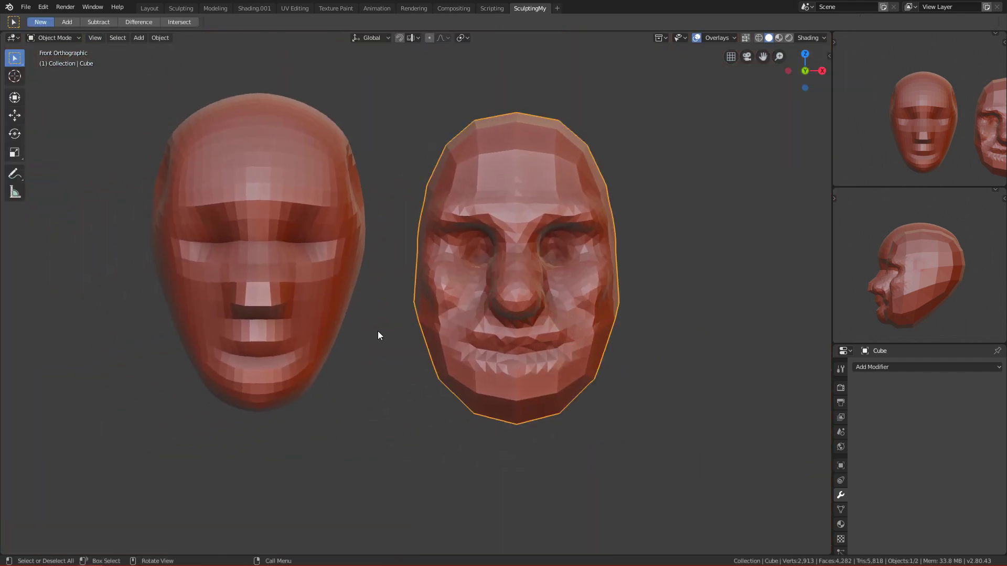
{"action": "mouse_move", "coordinate": [309, 316]}
{"action": "left_mouse_down", "text": "alt+shift"}
{"action": "mouse_move", "coordinate": [434, 321]}
{"action": "mouse_move", "coordinate": [434, 257]}
{"action": "mouse_move", "coordinate": [470, 306]}
{"action": "mouse_move", "coordinate": [484, 362]}
{"action": "left_mouse_up", "text": "alt+shift"}
{"action": "left_click", "coordinate": [437, 248]}
{"action": "key", "text": "ctrl+Tab"}
{"action": "key", "text": "f"}
{"action": "left_click", "coordinate": [524, 300]}
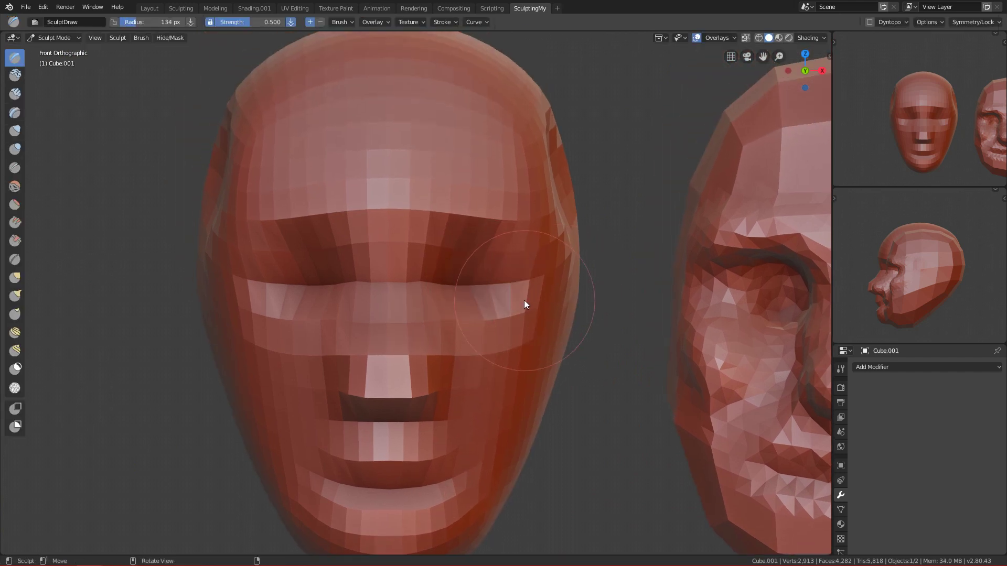
Examine the smooth head's eye sockets and brow from the side and the front.
{"action": "mouse_move", "coordinate": [505, 308]}
{"action": "middle_mouse_down"}
{"action": "mouse_move", "coordinate": [470, 292]}
{"action": "mouse_move", "coordinate": [515, 249]}
{"action": "mouse_move", "coordinate": [479, 274]}
{"action": "mouse_move", "coordinate": [533, 272]}
{"action": "mouse_move", "coordinate": [501, 308]}
{"action": "mouse_move", "coordinate": [506, 281]}
{"action": "mouse_move", "coordinate": [502, 292]}
{"action": "mouse_move", "coordinate": [575, 270]}
{"action": "mouse_move", "coordinate": [555, 292]}
{"action": "mouse_move", "coordinate": [502, 285]}
{"action": "mouse_move", "coordinate": [513, 293]}
{"action": "middle_mouse_up"}
{"action": "left_click_drag", "start_coordinate": [511, 289], "coordinate": [530, 285], "text": "alt"}
{"action": "key", "text": "f"}
{"action": "left_click", "coordinate": [588, 280]}
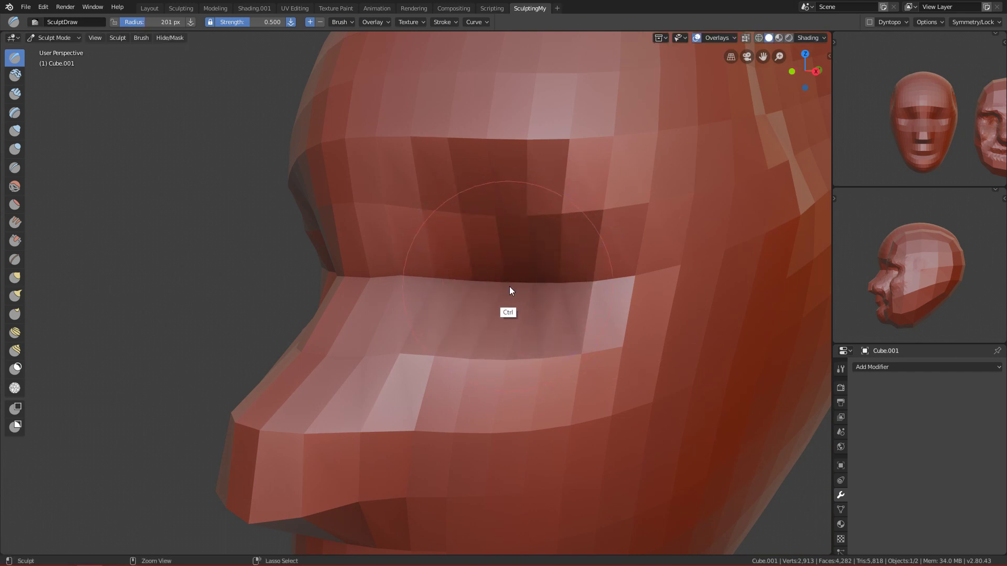
{"action": "middle_click_drag", "start_coordinate": [507, 274], "coordinate": [547, 279]}
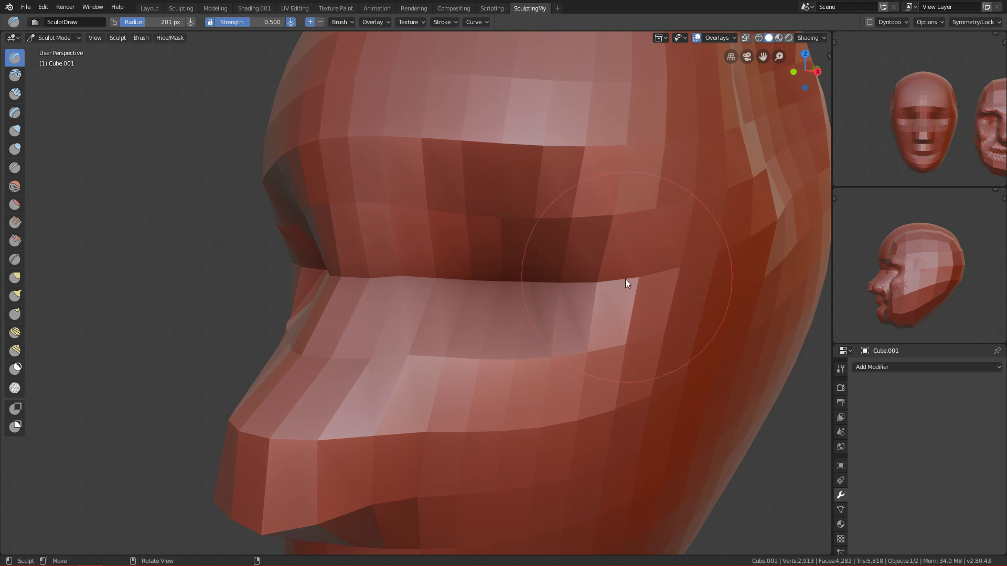
{"action": "mouse_move", "coordinate": [569, 283]}
{"action": "middle_mouse_down"}
{"action": "mouse_move", "coordinate": [515, 288]}
{"action": "mouse_move", "coordinate": [529, 227]}
{"action": "middle_mouse_up"}
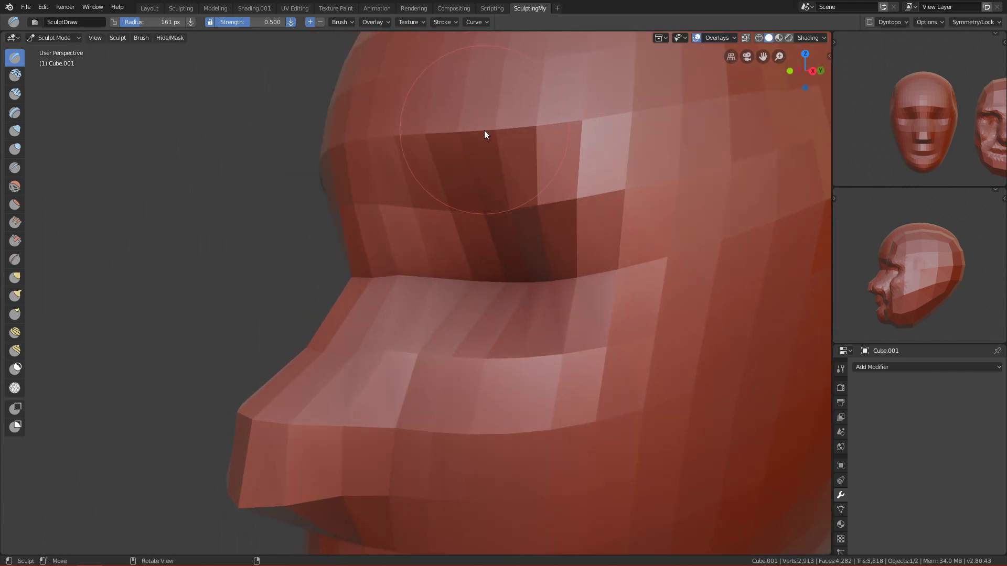
{"action": "middle_click_drag", "start_coordinate": [512, 287], "coordinate": [505, 268], "text": "alt"}
{"action": "key", "text": "f"}
{"action": "left_click", "coordinate": [472, 254]}
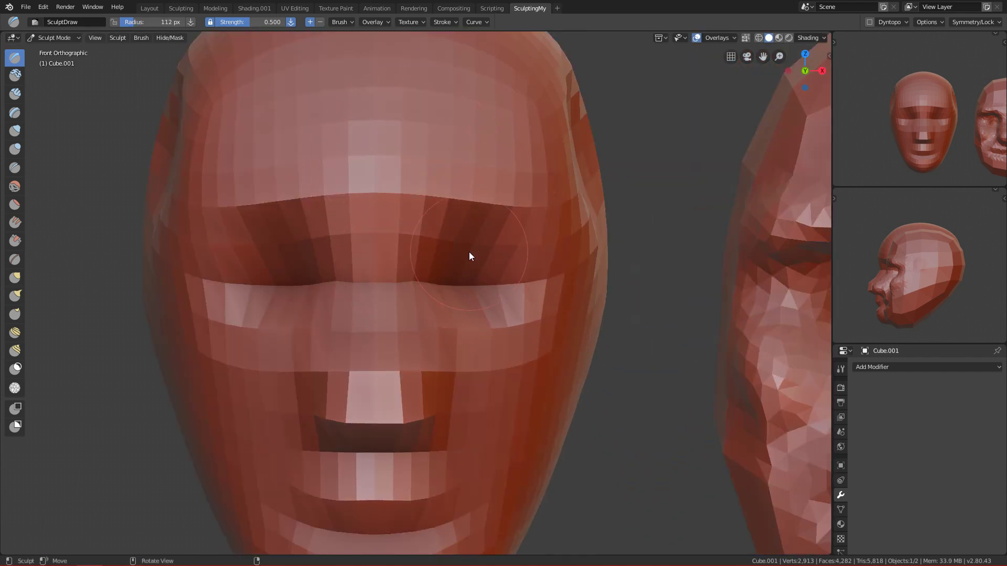
{"action": "middle_click_drag", "start_coordinate": [483, 320], "coordinate": [572, 251], "text": "alt"}
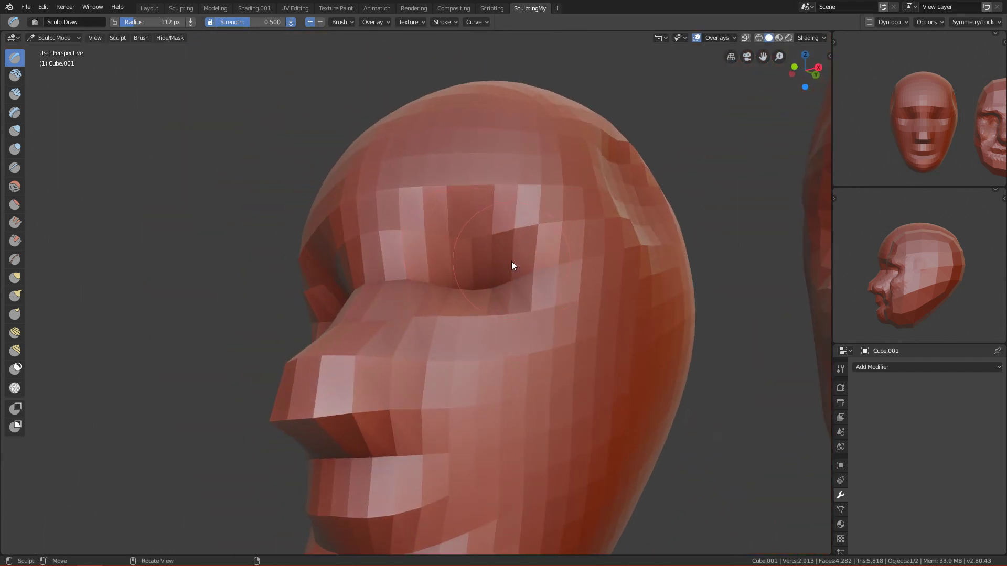
{"action": "middle_click_drag", "start_coordinate": [487, 200], "coordinate": [496, 245], "text": "alt"}
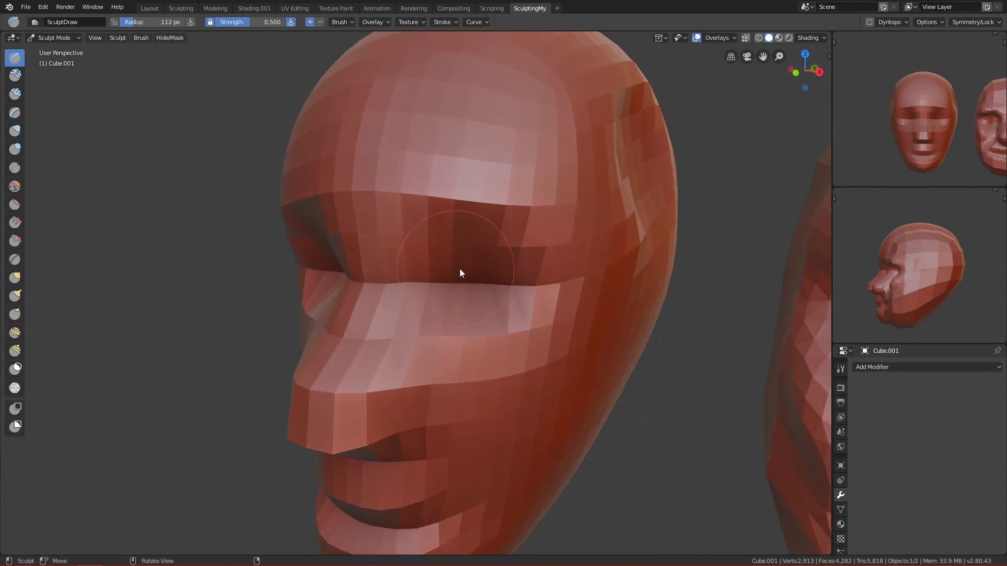
Carve the cheeks alongside the nose in front view with inverted SculptDraw strokes at 83 px and 120 px radius.
{"action": "key", "text": "grave"}
{"action": "middle_click_drag", "start_coordinate": [462, 339], "coordinate": [415, 286], "text": "alt+shift"}
{"action": "key", "text": "f"}
{"action": "left_click", "coordinate": [440, 276]}
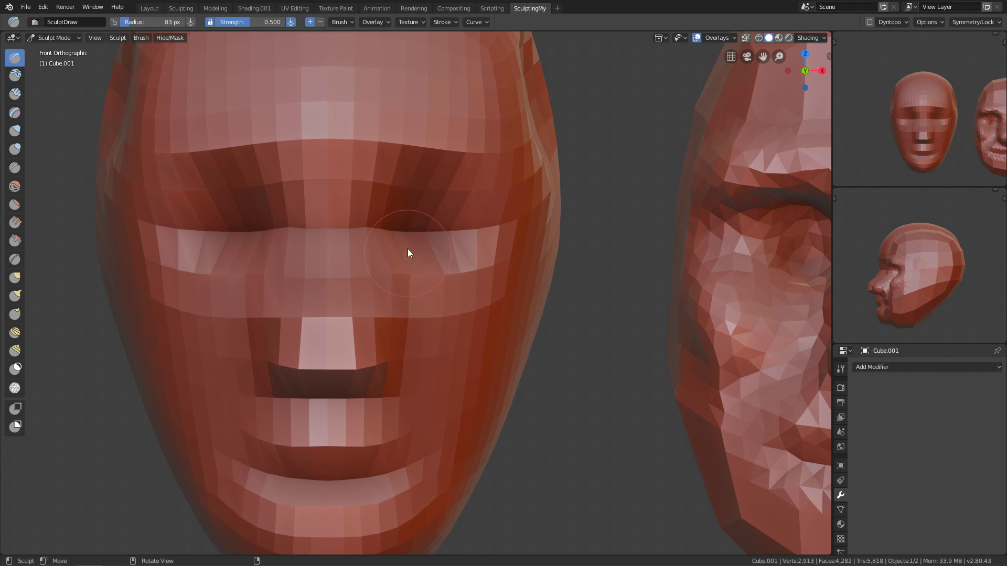
{"action": "key", "text": "ctrl"}
{"action": "left_click_drag", "start_coordinate": [399, 251], "coordinate": [405, 361], "text": "ctrl"}
{"action": "key", "text": "f"}
{"action": "left_click", "coordinate": [429, 293]}
{"action": "mouse_move", "coordinate": [403, 262]}
{"action": "left_mouse_down", "text": "ctrl"}
{"action": "mouse_move", "coordinate": [416, 400]}
{"action": "mouse_move", "coordinate": [434, 424]}
{"action": "left_mouse_up", "text": "ctrl"}
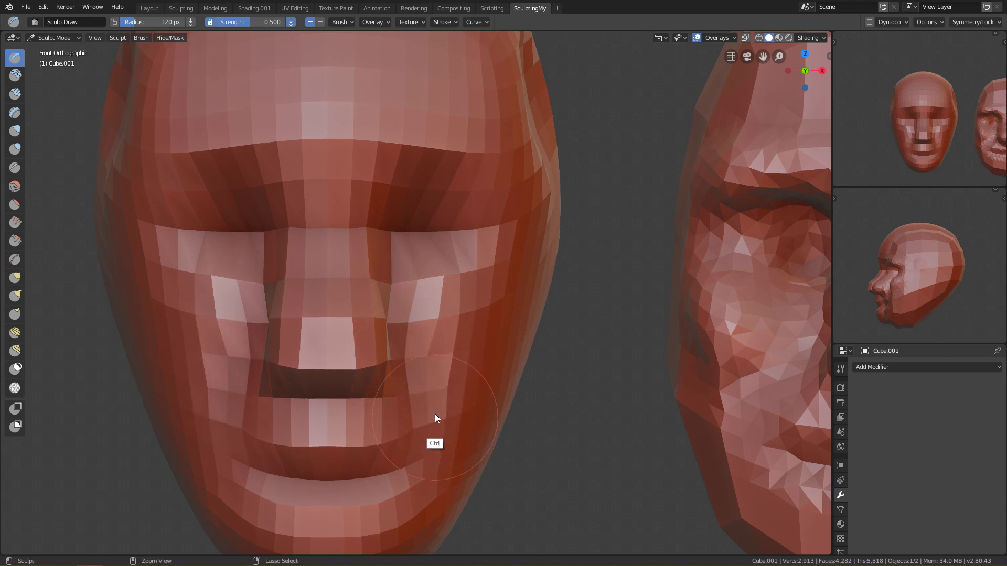
Deepen the hollows beside the nose and mouth with SculptDraw, ending with an 80 px radius in front view.
{"action": "middle_click_drag", "start_coordinate": [433, 425], "coordinate": [407, 373]}
{"action": "mouse_move", "coordinate": [408, 372]}
{"action": "left_mouse_down", "text": "alt"}
{"action": "mouse_move", "coordinate": [388, 341]}
{"action": "mouse_move", "coordinate": [432, 421]}
{"action": "left_mouse_up", "text": "alt"}
{"action": "key", "text": "f"}
{"action": "left_click", "coordinate": [413, 344]}
{"action": "key", "text": "KP_1"}
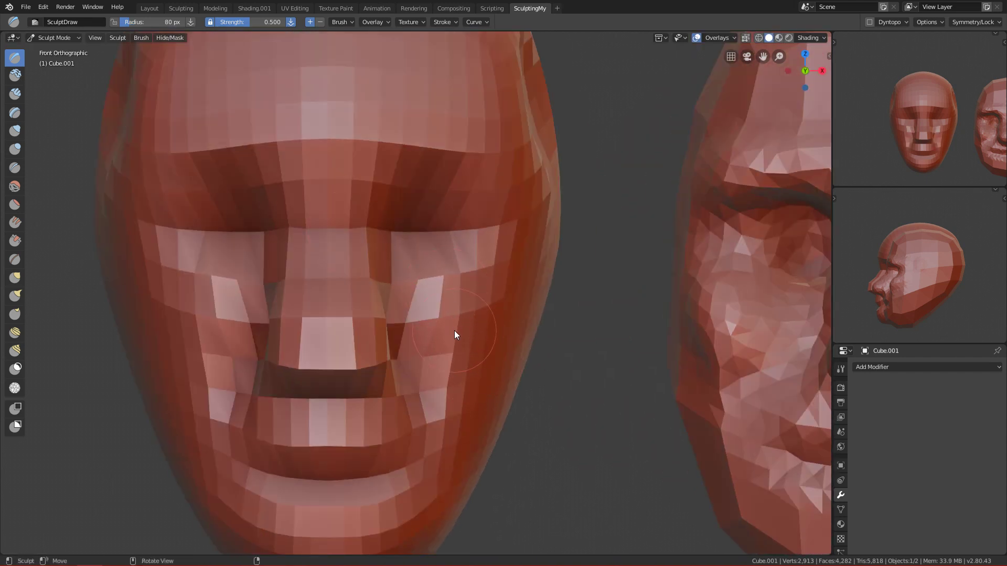
Switch the smooth head to Object Mode and apply a Subdivision Surface modifier with 2 viewport levels.
{"action": "left_click_drag", "start_coordinate": [473, 293], "coordinate": [350, 345], "text": "ctrl+alt"}
{"action": "key", "text": "ctrl+Tab"}
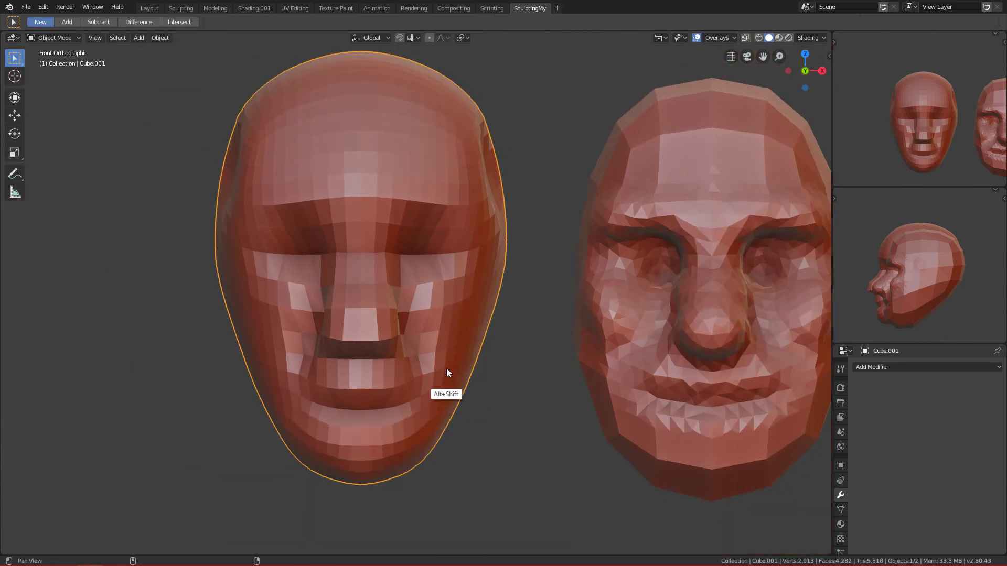
{"action": "left_click_drag", "start_coordinate": [446, 371], "coordinate": [448, 367], "text": "alt+shift"}
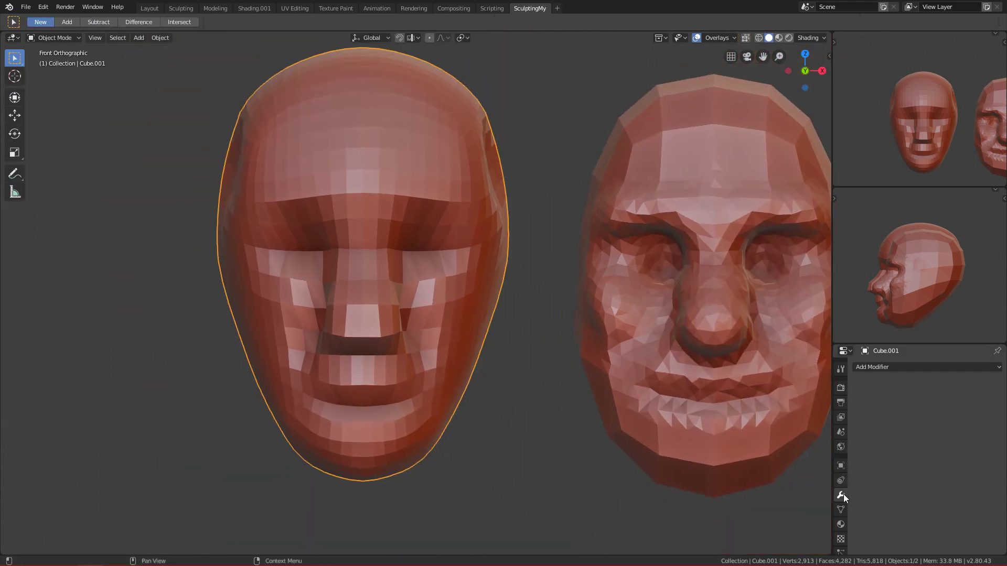
{"action": "left_click", "coordinate": [883, 366]}
{"action": "left_click", "coordinate": [821, 329]}
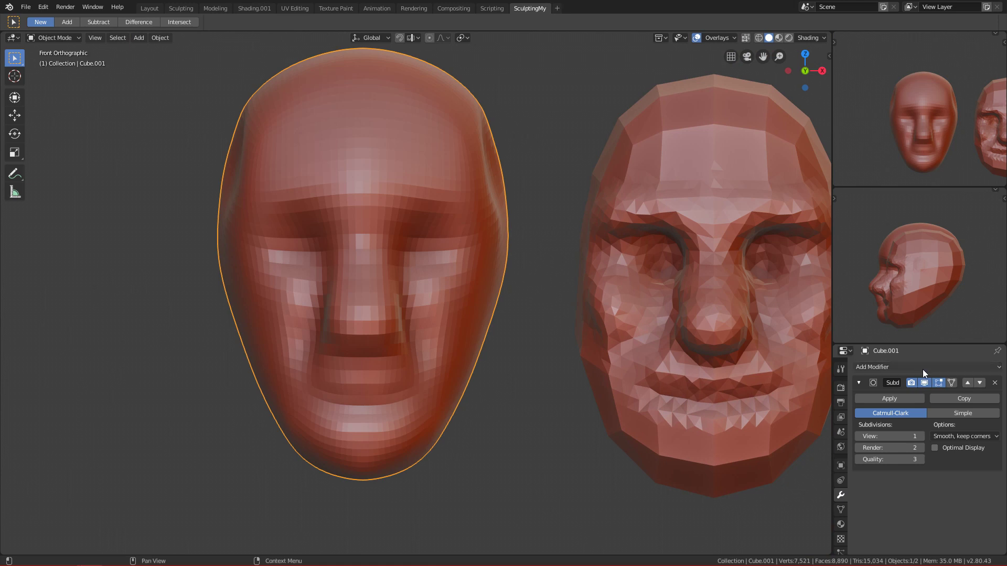
{"action": "left_click", "coordinate": [921, 436]}
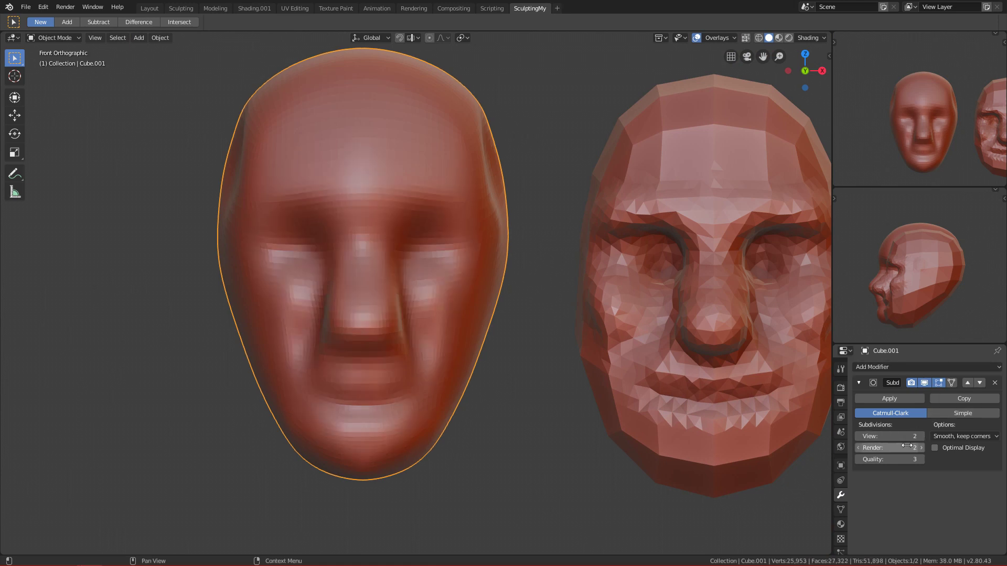
{"action": "left_click", "coordinate": [899, 399]}
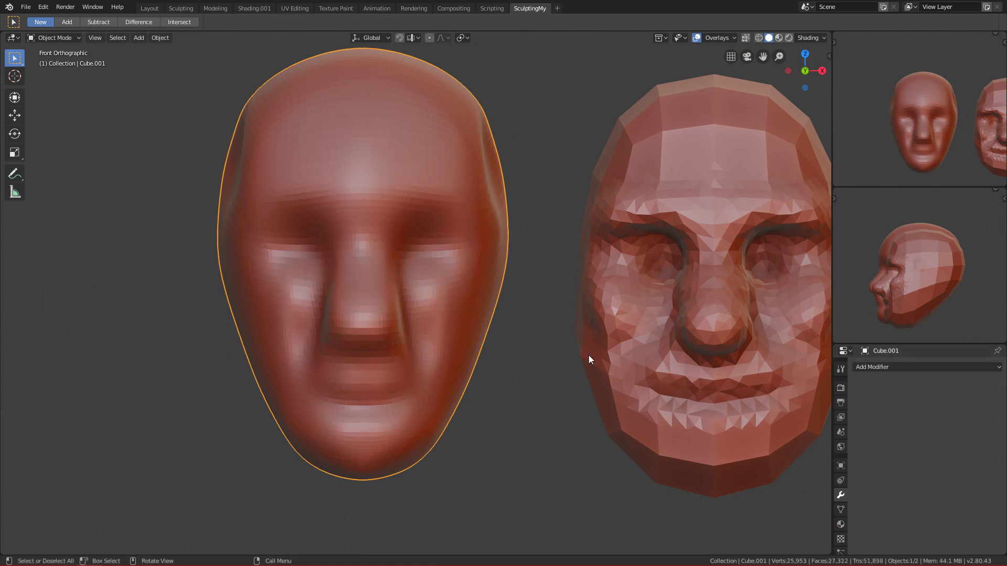
Return the head to Sculpt Mode and deepen the eye sockets with inverted SculptDraw strokes at a 156 px radius.
{"action": "key", "text": "ctrl+Tab"}
{"action": "middle_click_drag", "start_coordinate": [440, 427], "coordinate": [445, 340], "text": "ctrl"}
{"action": "key", "text": "f"}
{"action": "left_click", "coordinate": [524, 231]}
{"action": "key", "text": "f"}
{"action": "left_click", "coordinate": [470, 203]}
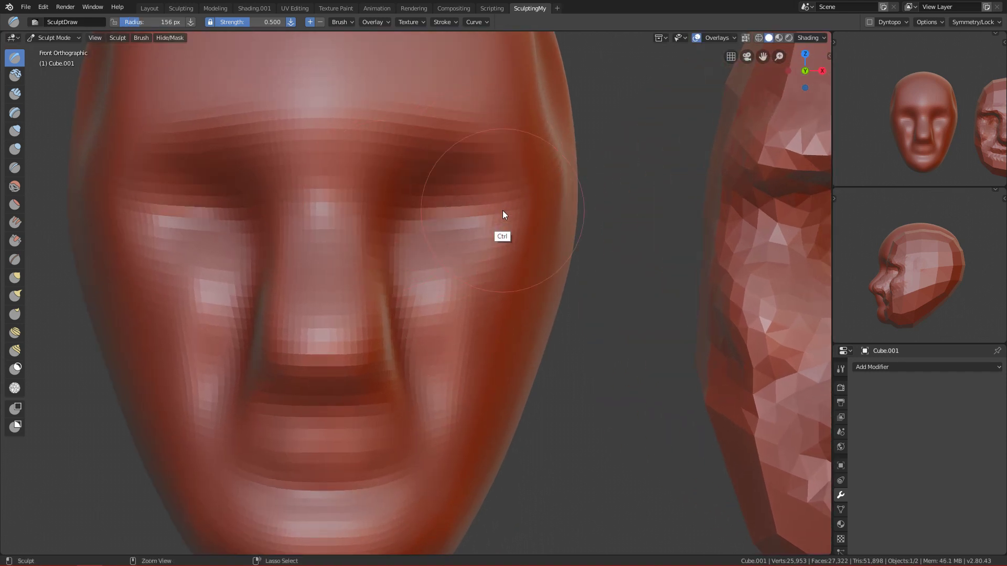
{"action": "mouse_move", "coordinate": [475, 220]}
{"action": "left_mouse_down", "text": "ctrl"}
{"action": "mouse_move", "coordinate": [514, 225]}
{"action": "mouse_move", "coordinate": [466, 207]}
{"action": "mouse_move", "coordinate": [414, 231]}
{"action": "mouse_move", "coordinate": [444, 225]}
{"action": "mouse_move", "coordinate": [442, 243]}
{"action": "mouse_move", "coordinate": [433, 236]}
{"action": "mouse_move", "coordinate": [446, 249]}
{"action": "mouse_move", "coordinate": [557, 239]}
{"action": "mouse_move", "coordinate": [709, 318]}
{"action": "left_mouse_up", "text": "ctrl"}
{"action": "key", "text": "KP_1"}
{"action": "mouse_move", "coordinate": [471, 311]}
{"action": "left_mouse_down", "text": "ctrl+alt"}
{"action": "mouse_move", "coordinate": [452, 338]}
{"action": "mouse_move", "coordinate": [424, 340]}
{"action": "left_mouse_up", "text": "ctrl+alt"}
Shape the cheekbones and the hollows beneath them with SculptDraw, using a 133 px radius, and smooth the inner cheeks.
{"action": "key", "text": "f"}
{"action": "left_click", "coordinate": [424, 322]}
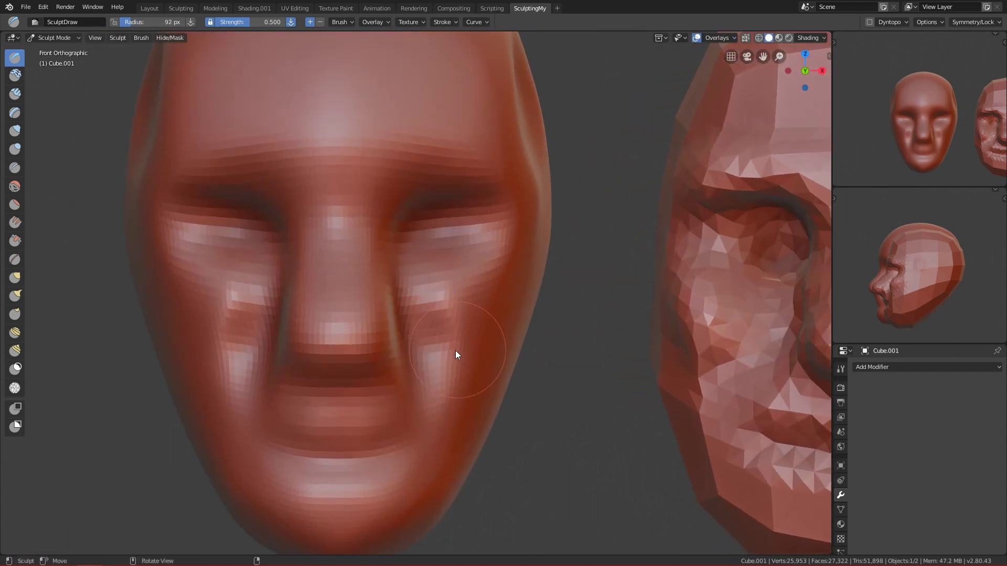
{"action": "key", "text": "bracketleft"}
{"action": "key", "text": "bracketleft"}
{"action": "key", "text": "bracketleft"}
{"action": "key", "text": "bracketleft"}
{"action": "key", "text": "bracketleft"}
{"action": "key", "text": "bracketleft"}
{"action": "key", "text": "bracketleft"}
{"action": "key", "text": "bracketleft"}
{"action": "key", "text": "f"}
{"action": "left_click", "coordinate": [575, 328]}
{"action": "left_click_drag", "start_coordinate": [556, 327], "coordinate": [426, 329], "text": "alt"}
{"action": "key", "text": "f"}
{"action": "left_click", "coordinate": [414, 320]}
{"action": "left_click_drag", "start_coordinate": [427, 291], "coordinate": [494, 279]}
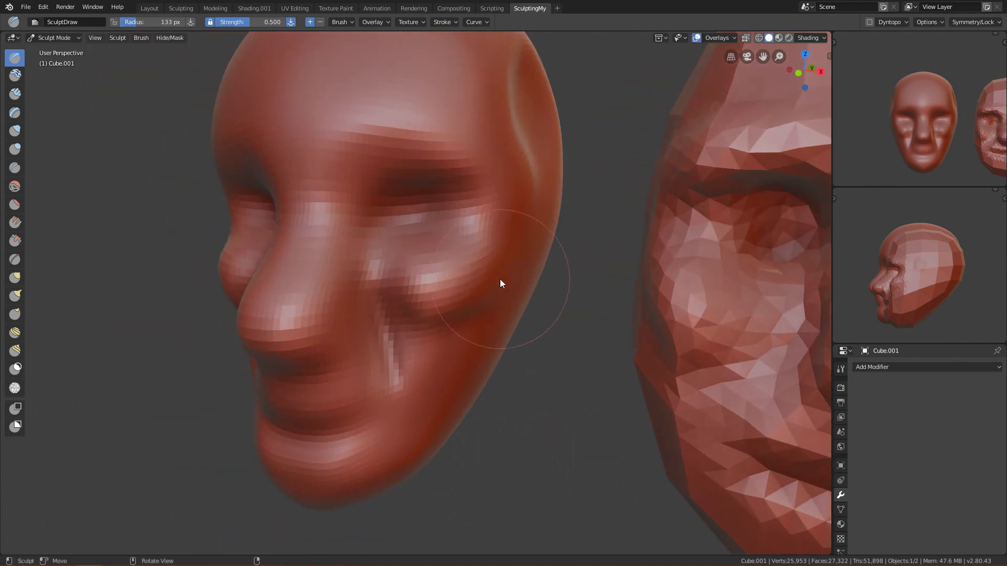
{"action": "mouse_move", "coordinate": [427, 302]}
{"action": "left_mouse_down", "text": "shift"}
{"action": "mouse_move", "coordinate": [420, 297]}
{"action": "mouse_move", "coordinate": [428, 310]}
{"action": "left_mouse_up", "text": "shift"}
{"action": "key", "text": "KP_1"}
Try to carve the forehead between the brows with inverted SculptDraw strokes at a 126 px radius.
{"action": "key", "text": "f"}
{"action": "left_click", "coordinate": [376, 347]}
{"action": "middle_click_drag", "start_coordinate": [467, 224], "coordinate": [456, 278], "text": "shift"}
{"action": "key", "text": "f"}
{"action": "left_click", "coordinate": [426, 229]}
{"action": "left_click_drag", "start_coordinate": [311, 172], "coordinate": [297, 214], "text": "ctrl"}
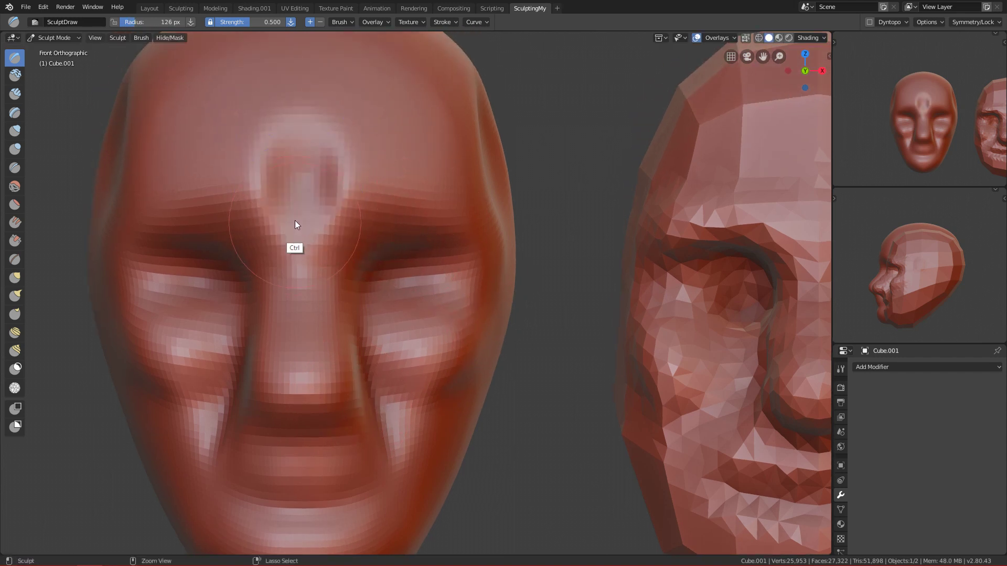
{"action": "key", "text": "ctrl+z"}
Carve a shallow hollow in the central forehead above the nose with inverted SculptDraw, ending with a 120 px radius.
{"action": "key", "text": "f"}
{"action": "left_click", "coordinate": [288, 180]}
{"action": "mouse_move", "coordinate": [301, 153]}
{"action": "left_mouse_down", "text": "ctrl"}
{"action": "mouse_move", "coordinate": [302, 209]}
{"action": "mouse_move", "coordinate": [316, 127]}
{"action": "mouse_move", "coordinate": [280, 119]}
{"action": "mouse_move", "coordinate": [278, 252]}
{"action": "mouse_move", "coordinate": [265, 299]}
{"action": "left_mouse_up", "text": "ctrl"}
{"action": "key", "text": "f"}
{"action": "left_click", "coordinate": [342, 186]}
{"action": "mouse_move", "coordinate": [265, 299]}
{"action": "middle_mouse_down"}
{"action": "mouse_move", "coordinate": [385, 303]}
{"action": "mouse_move", "coordinate": [410, 316]}
{"action": "middle_mouse_up"}
{"action": "left_click_drag", "start_coordinate": [410, 316], "coordinate": [410, 367], "text": "alt"}
{"action": "key", "text": "KP_1"}
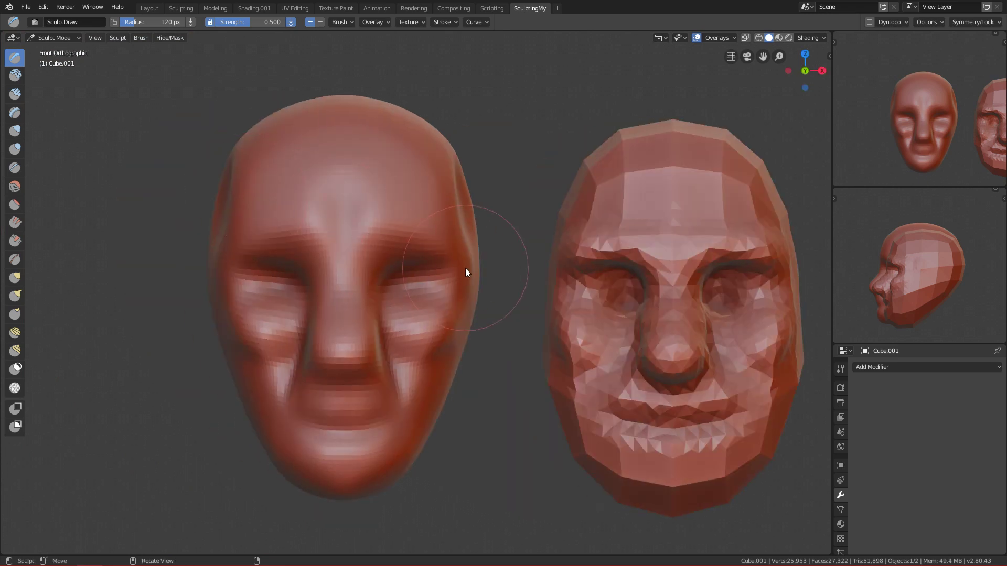
Refine the outer brow ridges with SculptDraw at an 88 px radius and return to the front view.
{"action": "middle_click_drag", "start_coordinate": [465, 269], "coordinate": [401, 291]}
{"action": "left_click_drag", "start_coordinate": [402, 290], "coordinate": [570, 202], "text": "alt"}
{"action": "key", "text": "f"}
{"action": "left_click", "coordinate": [547, 149]}
{"action": "left_click_drag", "start_coordinate": [550, 143], "coordinate": [570, 139], "text": "alt"}
{"action": "left_click_drag", "start_coordinate": [436, 235], "coordinate": [502, 215], "text": "alt"}
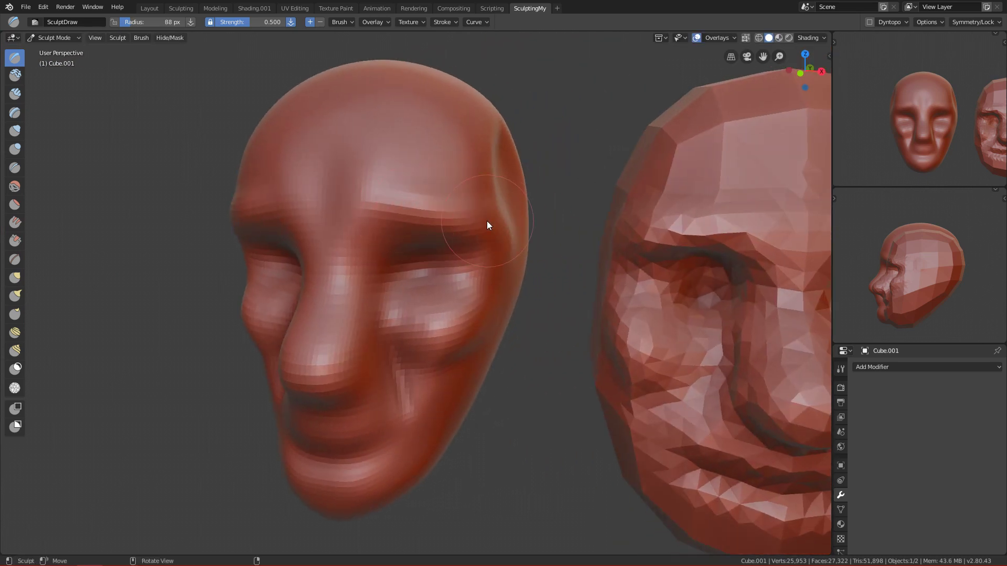
{"action": "key", "text": "KP_1"}
Carve a sharp crease under the nose tip with the Crease brush at a 114 px radius.
{"action": "key", "text": "f"}
{"action": "left_click", "coordinate": [447, 245]}
{"action": "left_click_drag", "start_coordinate": [417, 375], "coordinate": [423, 311], "text": "alt+shift"}
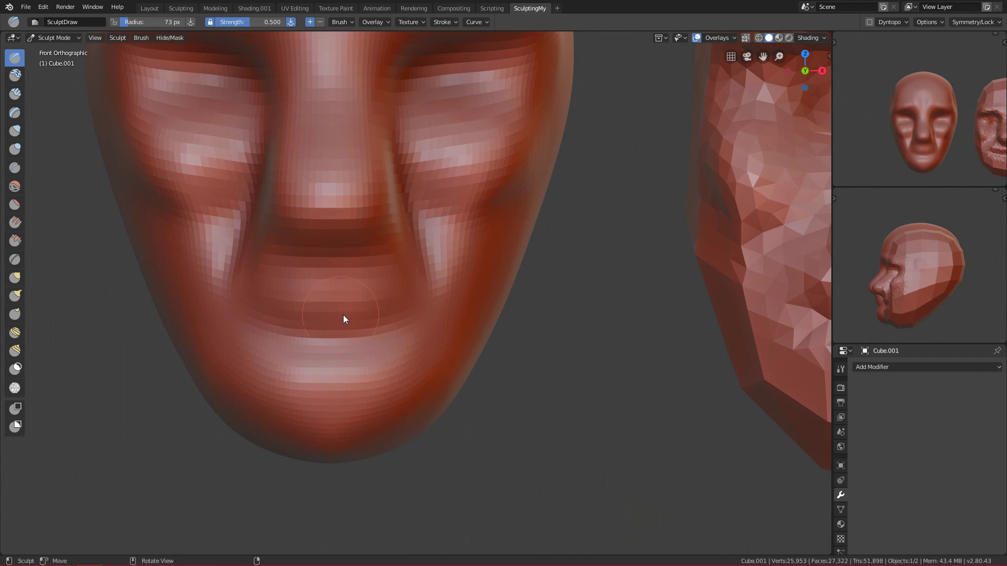
{"action": "mouse_move", "coordinate": [366, 410]}
{"action": "left_mouse_down", "text": "ctrl+alt"}
{"action": "mouse_move", "coordinate": [330, 377]}
{"action": "mouse_move", "coordinate": [372, 389]}
{"action": "mouse_move", "coordinate": [373, 252]}
{"action": "mouse_move", "coordinate": [402, 205]}
{"action": "mouse_move", "coordinate": [413, 220]}
{"action": "left_mouse_up", "text": "ctrl+alt"}
{"action": "key", "text": "shift+c"}
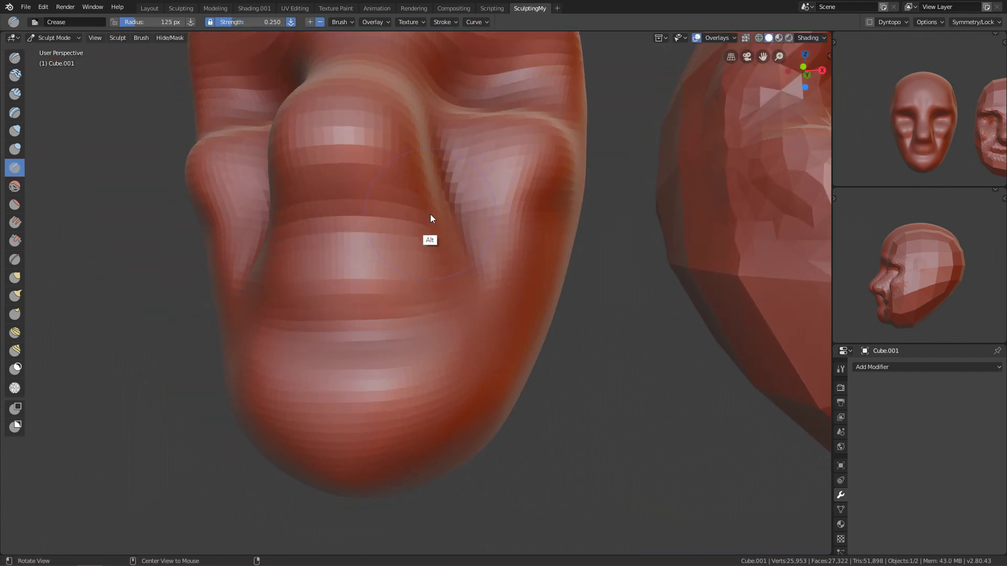
{"action": "key", "text": "f"}
{"action": "left_click", "coordinate": [343, 225]}
{"action": "left_click_drag", "start_coordinate": [303, 221], "coordinate": [426, 214]}
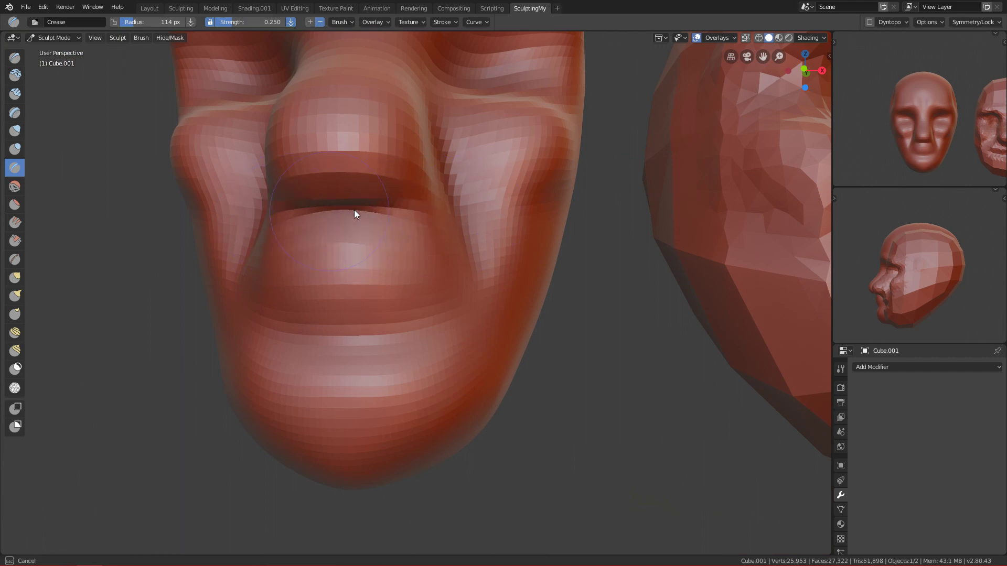
Crease the sides of the nose where they meet the cheeks.
{"action": "mouse_move", "coordinate": [354, 210]}
{"action": "left_mouse_down", "text": "alt"}
{"action": "mouse_move", "coordinate": [371, 245]}
{"action": "mouse_move", "coordinate": [420, 194]}
{"action": "mouse_move", "coordinate": [439, 128]}
{"action": "left_mouse_up", "text": "alt"}
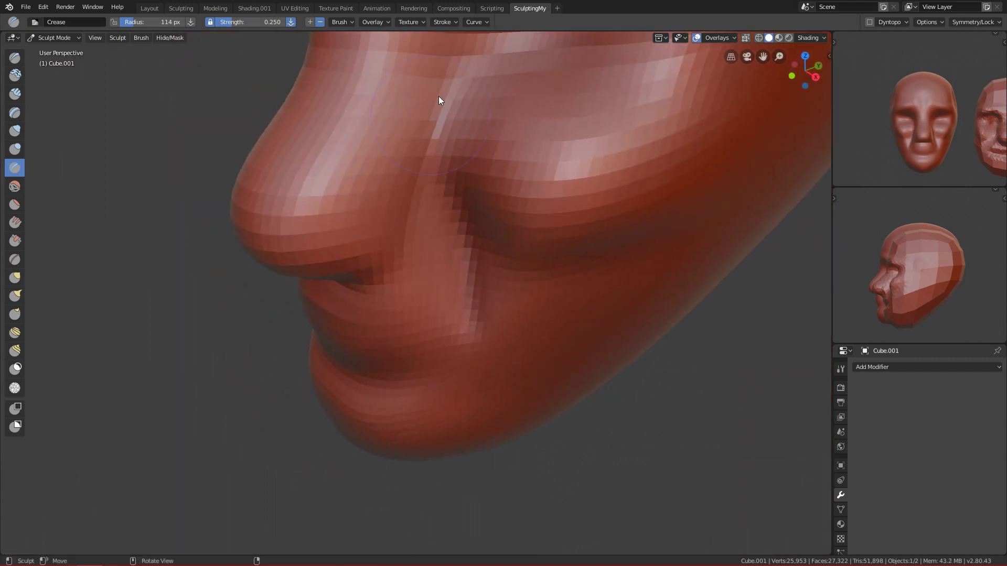
{"action": "left_click_drag", "start_coordinate": [396, 229], "coordinate": [446, 164], "text": "alt"}
{"action": "mouse_move", "coordinate": [412, 236]}
{"action": "left_mouse_down"}
{"action": "mouse_move", "coordinate": [449, 238]}
{"action": "mouse_move", "coordinate": [458, 261]}
{"action": "mouse_move", "coordinate": [359, 156]}
{"action": "left_mouse_up"}
{"action": "scroll", "coordinate": [419, 268], "scroll_direction": "down", "scroll_amount": 3}
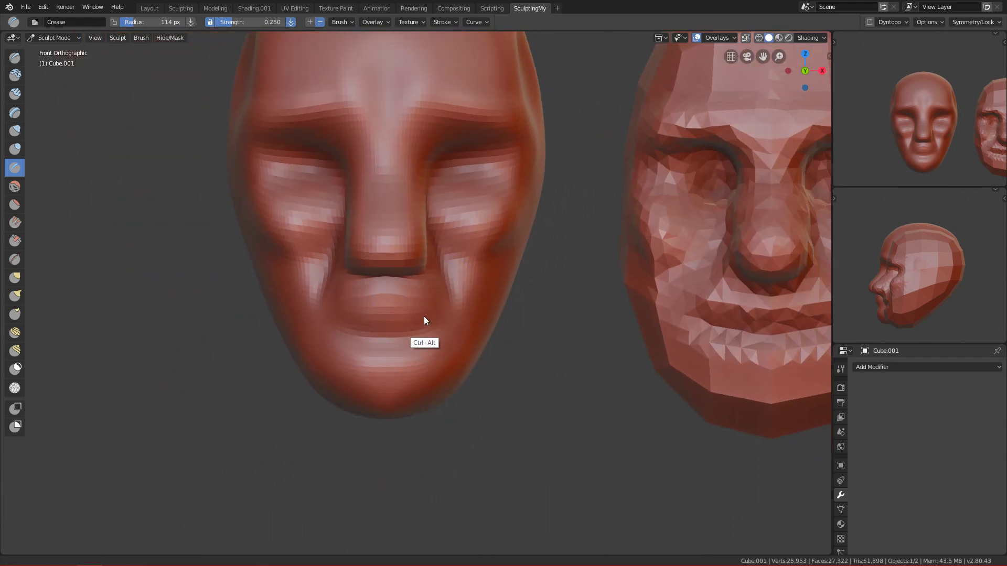
Narrow the nose bridge and pull the nostrils outward with the Grab brush.
{"action": "key", "text": "g"}
{"action": "mouse_move", "coordinate": [477, 244]}
{"action": "left_mouse_down", "text": "ctrl+alt"}
{"action": "mouse_move", "coordinate": [435, 134]}
{"action": "mouse_move", "coordinate": [453, 251]}
{"action": "left_mouse_up", "text": "ctrl+alt"}
{"action": "key", "text": "f"}
{"action": "left_click", "coordinate": [492, 224]}
{"action": "left_click_drag", "start_coordinate": [451, 193], "coordinate": [437, 194]}
{"action": "key", "text": "f"}
{"action": "left_click", "coordinate": [440, 311]}
{"action": "left_click_drag", "start_coordinate": [443, 318], "coordinate": [458, 310]}
{"action": "key", "text": "f"}
{"action": "left_click", "coordinate": [424, 300]}
Define the nostril wings with the Crease brush at a 79 px radius and return to the front view.
{"action": "key", "text": "f"}
{"action": "left_click", "coordinate": [350, 262]}
{"action": "key", "text": "x"}
{"action": "mouse_move", "coordinate": [341, 273]}
{"action": "left_mouse_down", "text": "alt"}
{"action": "mouse_move", "coordinate": [423, 281]}
{"action": "mouse_move", "coordinate": [401, 301]}
{"action": "left_mouse_up", "text": "alt"}
{"action": "key", "text": "shift+c"}
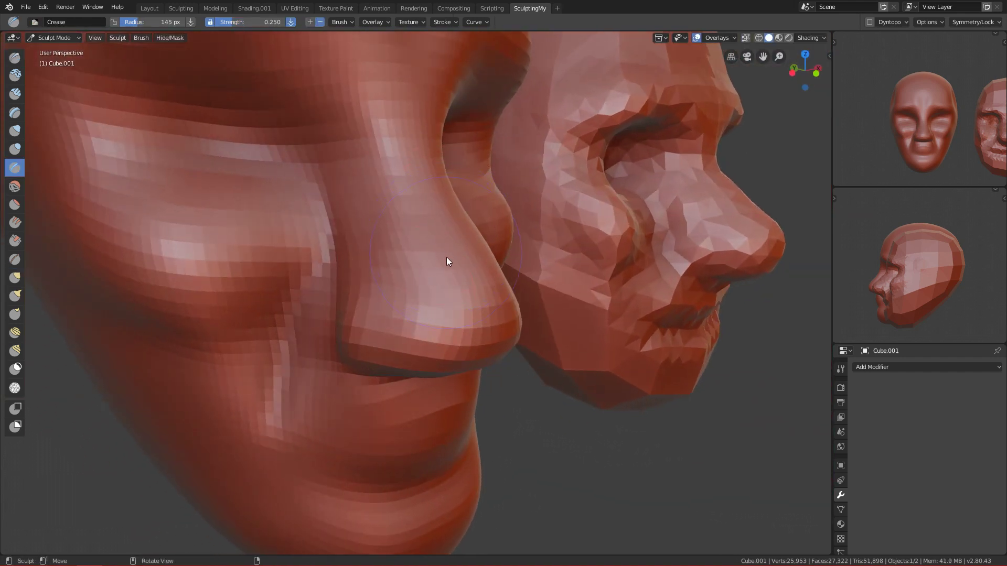
{"action": "key", "text": "f"}
{"action": "left_click_drag", "start_coordinate": [411, 298], "coordinate": [439, 351]}
{"action": "key", "text": "grave"}
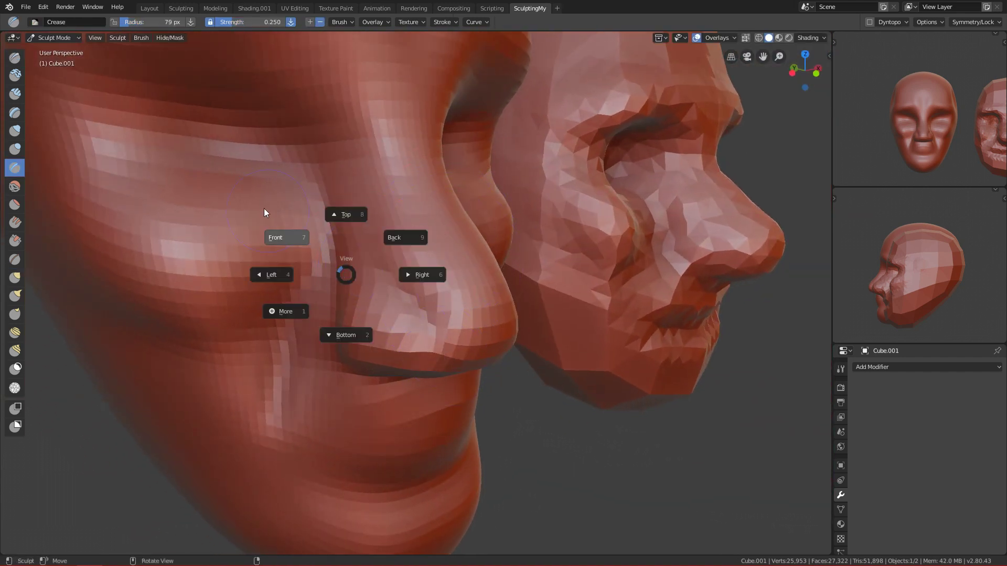
{"action": "left_click", "coordinate": [264, 209]}
Lift the nostril wings with the Grab brush at a 232 px radius.
{"action": "left_click_drag", "start_coordinate": [430, 289], "coordinate": [432, 328], "text": "ctrl+alt"}
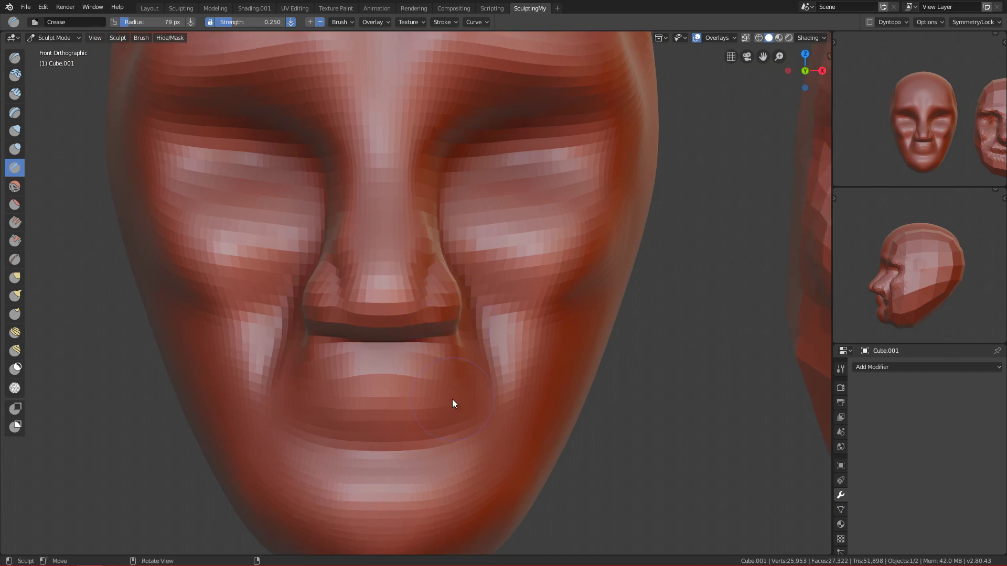
{"action": "key", "text": "g"}
{"action": "key", "text": "f"}
{"action": "scroll", "coordinate": [506, 344], "scroll_direction": "up", "scroll_amount": 3}
{"action": "left_click", "coordinate": [550, 315]}
{"action": "mouse_move", "coordinate": [483, 344]}
{"action": "left_mouse_down"}
{"action": "mouse_move", "coordinate": [484, 325]}
{"action": "mouse_move", "coordinate": [458, 436]}
{"action": "mouse_move", "coordinate": [472, 306]}
{"action": "left_mouse_up"}
{"action": "key", "text": "KP_3"}
{"action": "key", "text": "KP_1"}
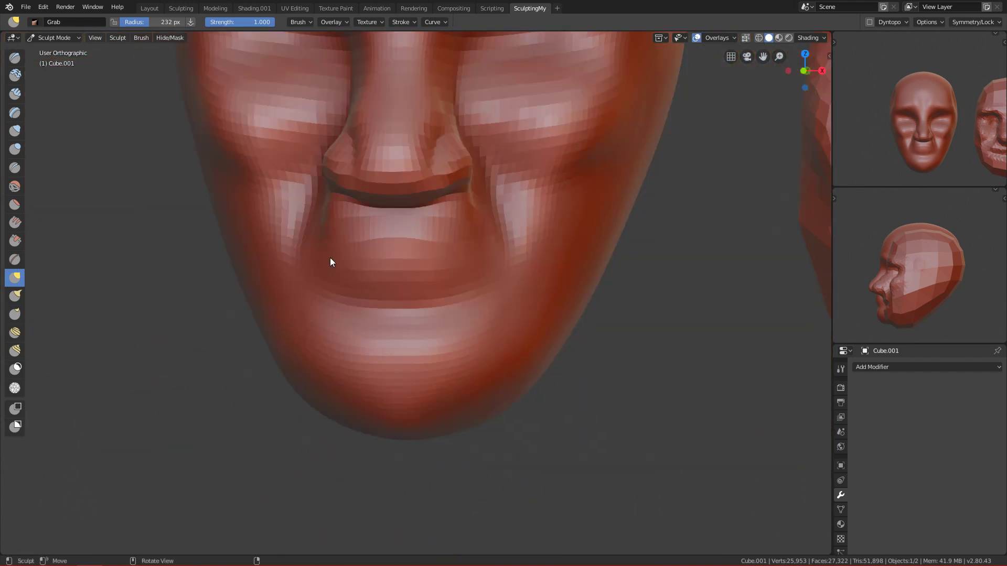
Build up a rounded mouth area between the nose and chin with Clay Strips at a 138 px radius.
{"action": "left_click_drag", "start_coordinate": [401, 363], "coordinate": [437, 310], "text": "ctrl+alt"}
{"action": "key", "text": "c"}
{"action": "key", "text": "f"}
{"action": "left_click", "coordinate": [393, 332]}
{"action": "mouse_move", "coordinate": [325, 319]}
{"action": "left_mouse_down"}
{"action": "mouse_move", "coordinate": [383, 331]}
{"action": "mouse_move", "coordinate": [332, 333]}
{"action": "mouse_move", "coordinate": [429, 330]}
{"action": "left_mouse_up"}
{"action": "key", "text": "f"}
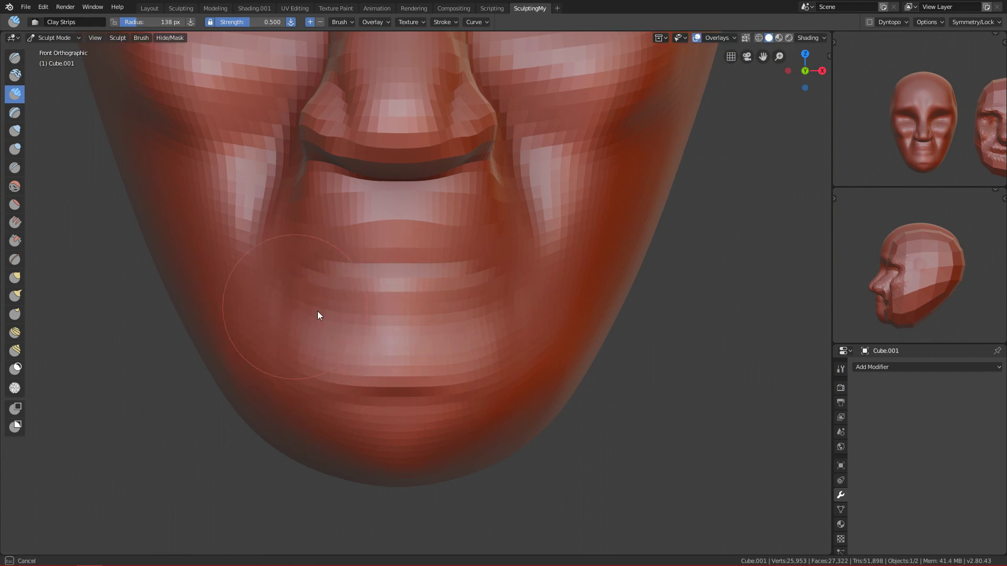
{"action": "left_click_drag", "start_coordinate": [318, 314], "coordinate": [380, 321]}
{"action": "mouse_move", "coordinate": [375, 299]}
{"action": "left_mouse_down"}
{"action": "mouse_move", "coordinate": [337, 333]}
{"action": "mouse_move", "coordinate": [338, 382]}
{"action": "mouse_move", "coordinate": [449, 296]}
{"action": "mouse_move", "coordinate": [420, 398]}
{"action": "mouse_move", "coordinate": [447, 379]}
{"action": "mouse_move", "coordinate": [456, 390]}
{"action": "left_mouse_up"}
{"action": "mouse_move", "coordinate": [436, 424]}
{"action": "left_mouse_down"}
{"action": "mouse_move", "coordinate": [466, 386]}
{"action": "mouse_move", "coordinate": [455, 334]}
{"action": "mouse_move", "coordinate": [410, 290]}
{"action": "mouse_move", "coordinate": [308, 340]}
{"action": "mouse_move", "coordinate": [365, 412]}
{"action": "mouse_move", "coordinate": [524, 316]}
{"action": "left_mouse_up"}
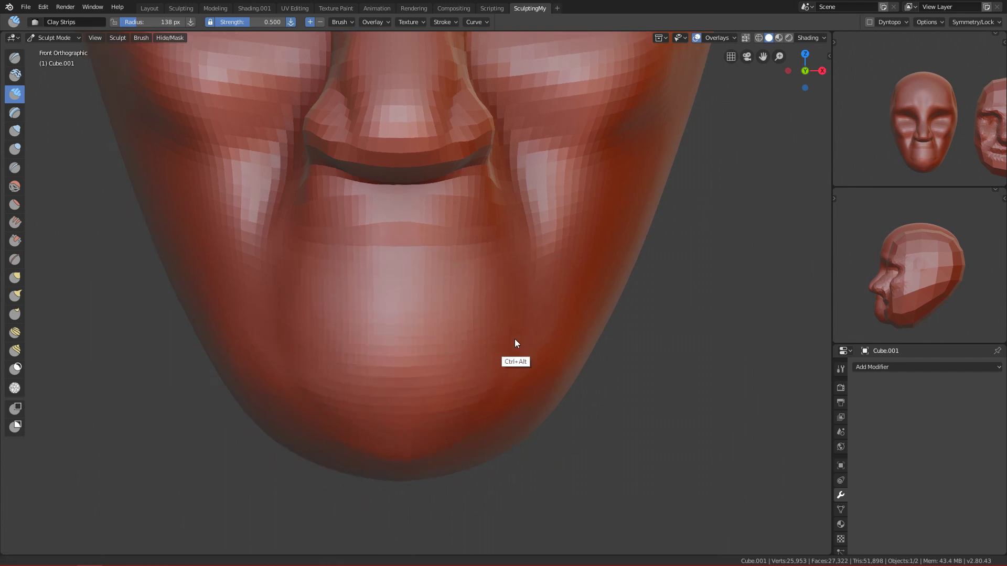
Carve the line between the lips across the mouth area with the Crease brush, ending with a 37 px radius.
{"action": "scroll", "coordinate": [446, 448], "scroll_direction": "down", "scroll_amount": 3}
{"action": "scroll", "coordinate": [453, 362], "scroll_direction": "up", "scroll_amount": 3}
{"action": "key", "text": "shift+c"}
{"action": "key", "text": "f"}
{"action": "left_click", "coordinate": [394, 324]}
{"action": "key", "text": "f"}
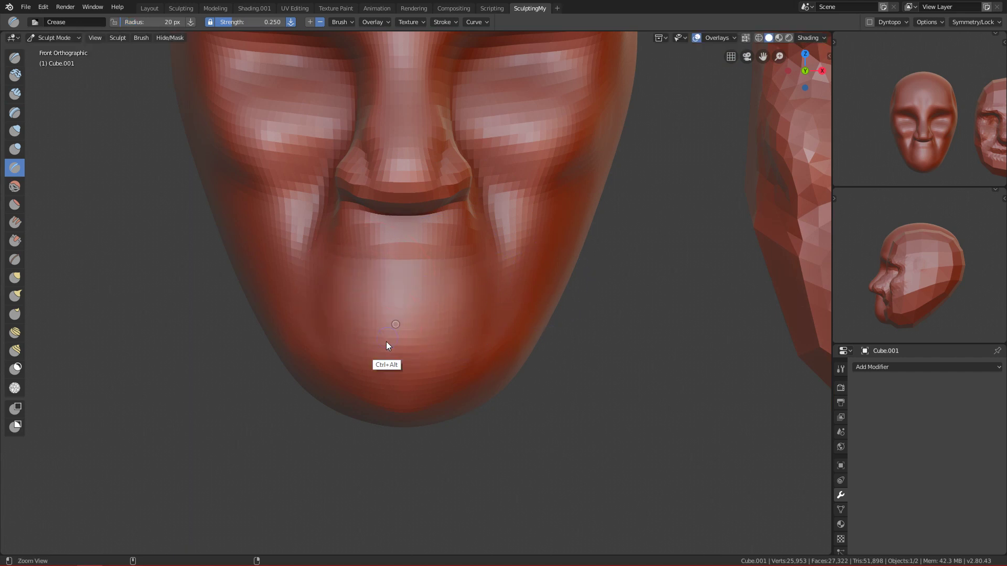
{"action": "scroll", "coordinate": [391, 331], "scroll_direction": "up", "scroll_amount": 2}
{"action": "left_click", "coordinate": [398, 310]}
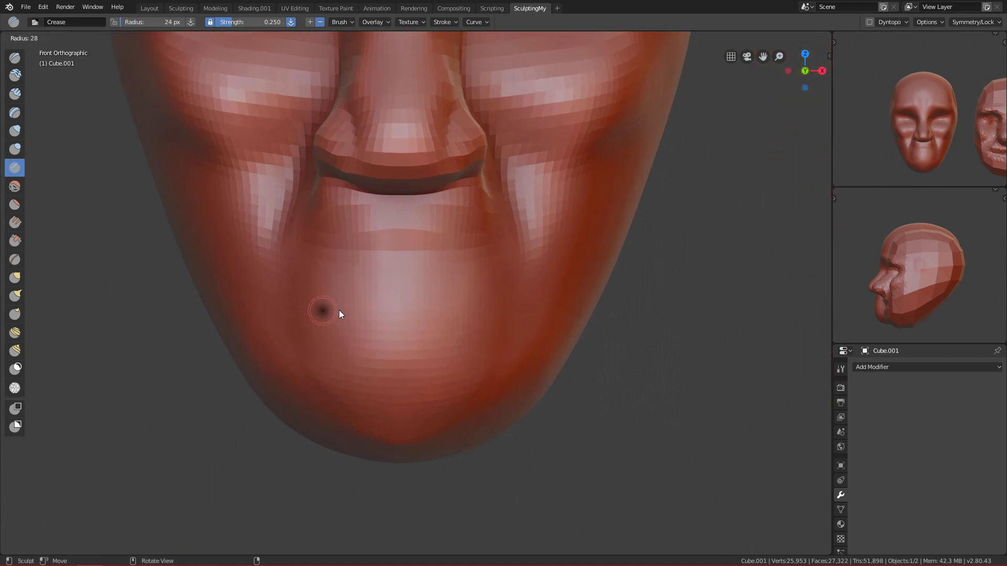
{"action": "mouse_move", "coordinate": [288, 318]}
{"action": "left_mouse_down"}
{"action": "mouse_move", "coordinate": [370, 316]}
{"action": "mouse_move", "coordinate": [353, 303]}
{"action": "mouse_move", "coordinate": [402, 320]}
{"action": "mouse_move", "coordinate": [294, 310]}
{"action": "left_mouse_up"}
{"action": "mouse_move", "coordinate": [446, 320]}
{"action": "left_mouse_down", "text": "ctrl+alt"}
{"action": "mouse_move", "coordinate": [485, 368]}
{"action": "mouse_move", "coordinate": [457, 405]}
{"action": "mouse_move", "coordinate": [484, 312]}
{"action": "mouse_move", "coordinate": [458, 361]}
{"action": "mouse_move", "coordinate": [501, 348]}
{"action": "left_mouse_up", "text": "ctrl+alt"}
Pull the upper lip forward and down in the right side view with the Grab brush.
{"action": "key", "text": "KP_3"}
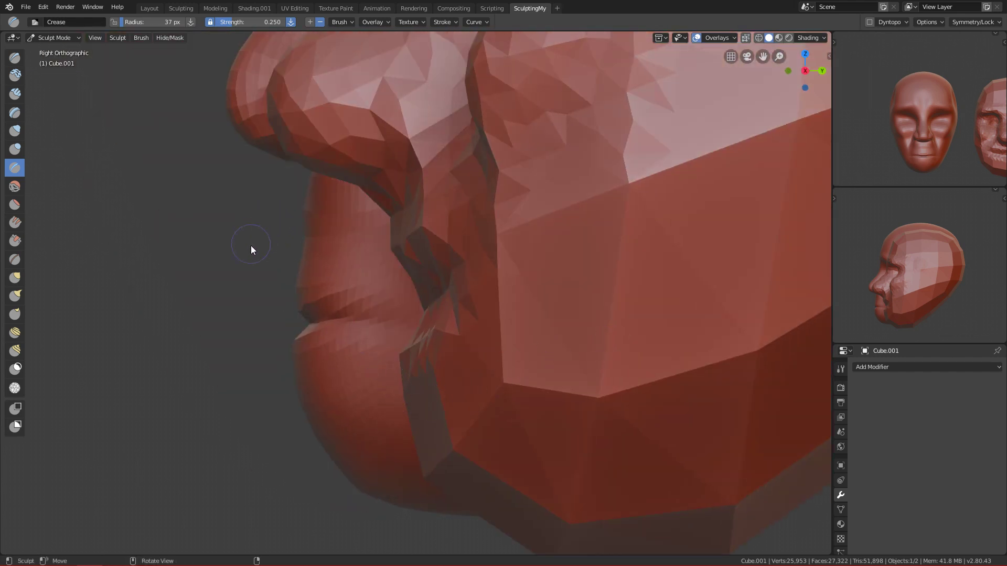
{"action": "key", "text": "g"}
{"action": "mouse_move", "coordinate": [326, 278]}
{"action": "left_mouse_down"}
{"action": "mouse_move", "coordinate": [373, 281]}
{"action": "mouse_move", "coordinate": [292, 301]}
{"action": "mouse_move", "coordinate": [300, 310]}
{"action": "left_mouse_up"}
{"action": "key", "text": "KP_1"}
{"action": "mouse_move", "coordinate": [372, 288]}
{"action": "left_mouse_down", "text": "ctrl+alt"}
{"action": "mouse_move", "coordinate": [414, 470]}
{"action": "mouse_move", "coordinate": [439, 285]}
{"action": "left_mouse_up", "text": "ctrl+alt"}
Define the upper lip contour and the lower lip edge with the Crease brush at a 66 px radius.
{"action": "key", "text": "shift+c"}
{"action": "key", "text": "f"}
{"action": "left_click", "coordinate": [355, 291]}
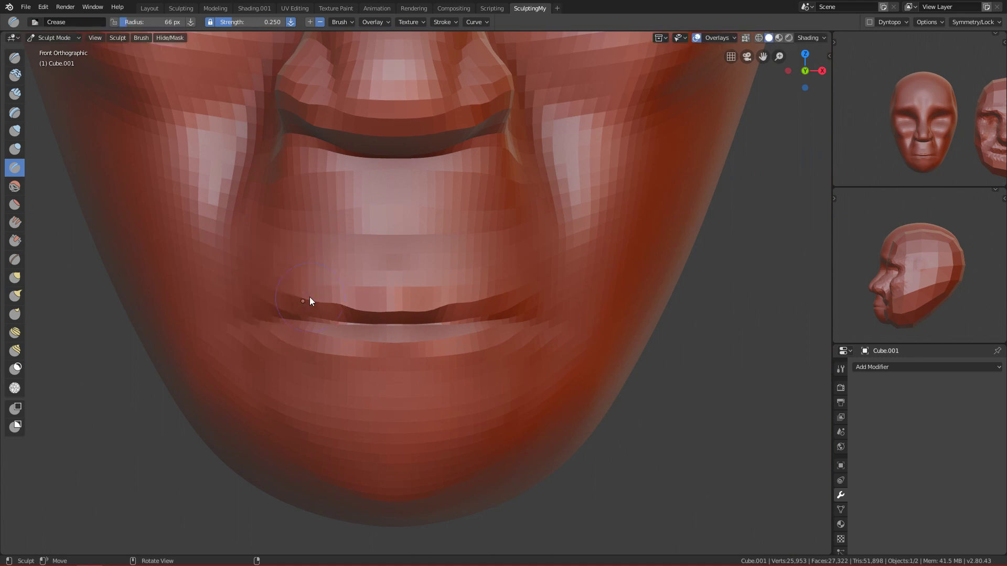
{"action": "mouse_move", "coordinate": [306, 295]}
{"action": "left_mouse_down", "text": "ctrl"}
{"action": "mouse_move", "coordinate": [359, 286]}
{"action": "mouse_move", "coordinate": [330, 284]}
{"action": "mouse_move", "coordinate": [433, 293]}
{"action": "left_mouse_up", "text": "ctrl"}
{"action": "left_click_drag", "start_coordinate": [397, 363], "coordinate": [383, 312], "text": "alt+shift"}
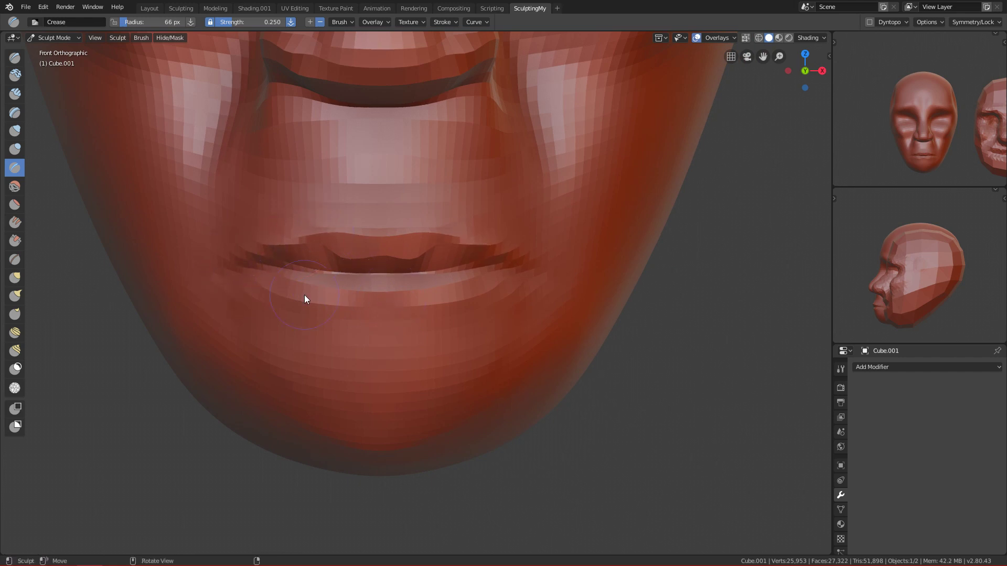
{"action": "mouse_move", "coordinate": [254, 288]}
{"action": "left_mouse_down", "text": "ctrl"}
{"action": "mouse_move", "coordinate": [314, 315]}
{"action": "mouse_move", "coordinate": [483, 299]}
{"action": "left_mouse_up", "text": "ctrl"}
{"action": "mouse_move", "coordinate": [388, 310]}
{"action": "left_mouse_down", "text": "ctrl"}
{"action": "mouse_move", "coordinate": [476, 299]}
{"action": "mouse_move", "coordinate": [516, 279]}
{"action": "mouse_move", "coordinate": [509, 292]}
{"action": "left_mouse_up", "text": "ctrl"}
Adjust the lip profile in the side view with the Grab brush, ending with a 134 px radius.
{"action": "middle_click_drag", "start_coordinate": [508, 295], "coordinate": [599, 308], "text": "alt"}
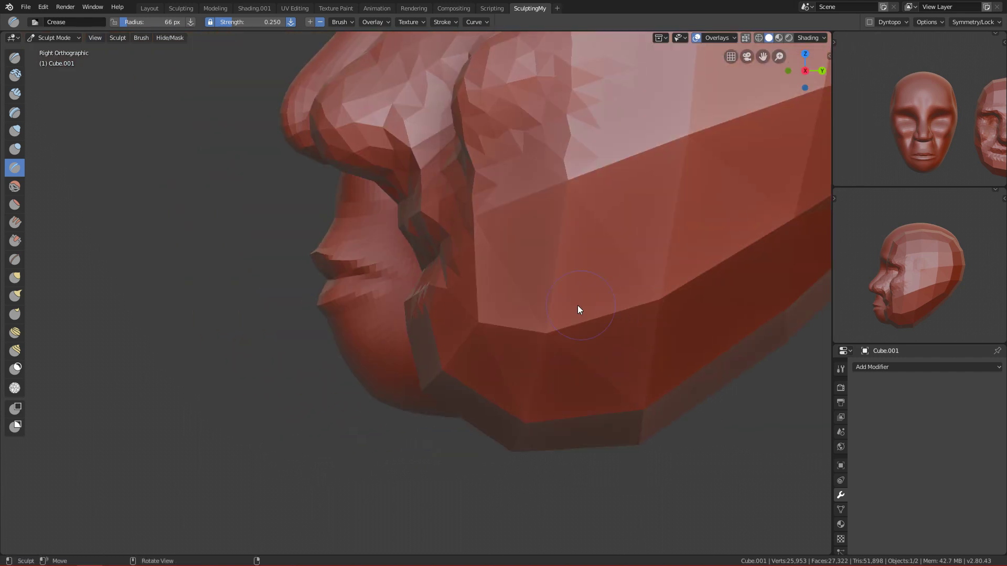
{"action": "middle_click_drag", "start_coordinate": [216, 334], "coordinate": [541, 304], "text": "alt"}
{"action": "middle_click_drag", "start_coordinate": [507, 254], "coordinate": [484, 304], "text": "shift"}
{"action": "key", "text": "g"}
{"action": "key", "text": "f"}
{"action": "left_click", "coordinate": [561, 322]}
{"action": "left_click_drag", "start_coordinate": [470, 323], "coordinate": [460, 311]}
{"action": "middle_click_drag", "start_coordinate": [460, 311], "coordinate": [340, 205], "text": "alt"}
{"action": "mouse_move", "coordinate": [465, 289]}
{"action": "middle_mouse_down", "text": "ctrl+alt"}
{"action": "mouse_move", "coordinate": [474, 381]}
{"action": "mouse_move", "coordinate": [459, 396]}
{"action": "mouse_move", "coordinate": [490, 293]}
{"action": "middle_mouse_up", "text": "ctrl+alt"}
{"action": "key", "text": "f"}
{"action": "left_click_drag", "start_coordinate": [485, 318], "coordinate": [485, 317]}
{"action": "middle_click_drag", "start_coordinate": [513, 311], "coordinate": [485, 404], "text": "ctrl"}
{"action": "middle_click_drag", "start_coordinate": [507, 360], "coordinate": [410, 382], "text": "shift"}
{"action": "key", "text": "f"}
{"action": "left_click", "coordinate": [481, 308]}
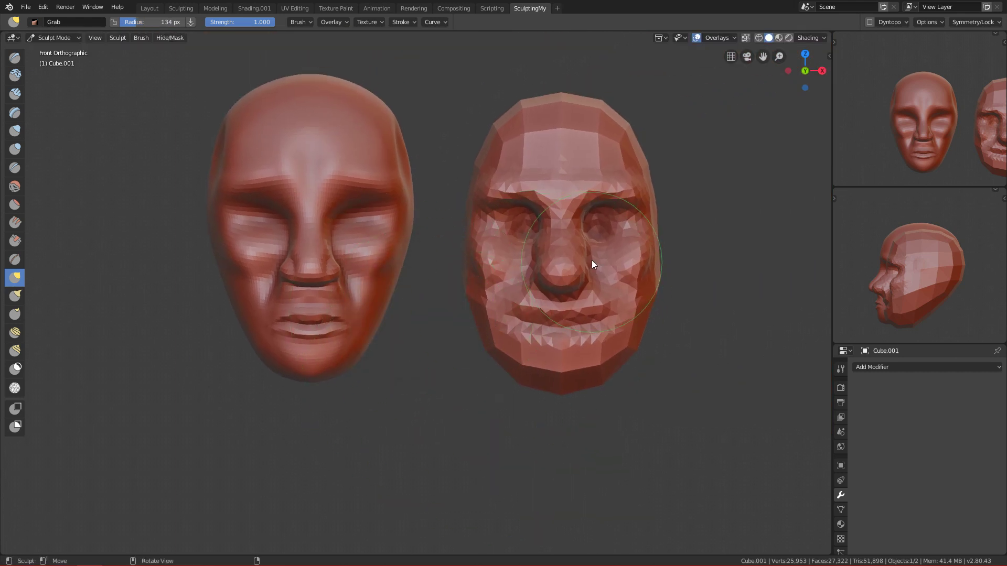
Leave sculpting for Object Mode and compare the smooth head with the faceted Dyntopo head from the front.
{"action": "key", "text": "ctrl+Tab"}
{"action": "left_click", "coordinate": [451, 356]}
{"action": "middle_click_drag", "start_coordinate": [540, 348], "coordinate": [506, 350], "text": "shift"}
{"action": "left_click_drag", "start_coordinate": [505, 350], "coordinate": [457, 360], "text": "alt+shift"}
{"action": "left_click_drag", "start_coordinate": [512, 424], "coordinate": [519, 303], "text": "ctrl+alt"}
{"action": "left_click_drag", "start_coordinate": [517, 340], "coordinate": [515, 352], "text": "alt"}
{"action": "middle_click_drag", "start_coordinate": [514, 352], "coordinate": [519, 266], "text": "alt"}
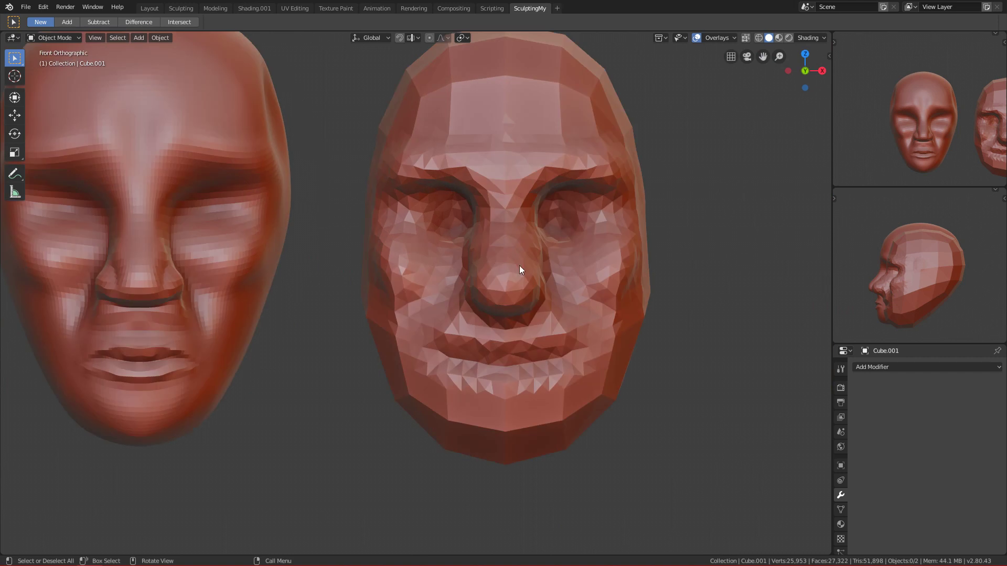
{"action": "middle_click_drag", "start_coordinate": [460, 309], "coordinate": [613, 261], "text": "alt+shift"}
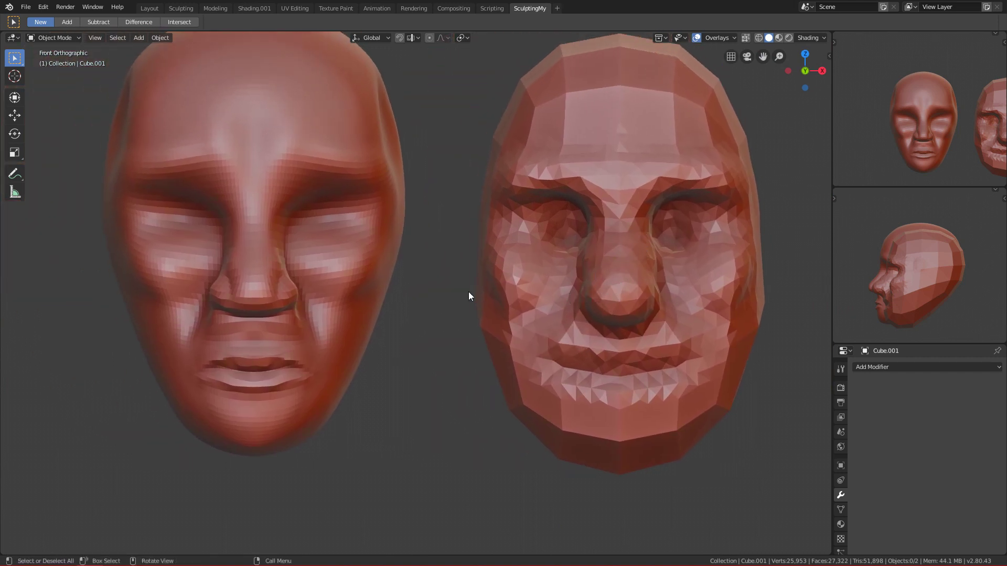
{"action": "mouse_move", "coordinate": [347, 303]}
{"action": "middle_mouse_down", "text": "ctrl+alt"}
{"action": "mouse_move", "coordinate": [366, 319]}
{"action": "mouse_move", "coordinate": [351, 307]}
{"action": "mouse_move", "coordinate": [411, 294]}
{"action": "middle_mouse_up", "text": "ctrl+alt"}
Resume sculpting the smooth head and pull its chin and jaw into shape with the Grab brush in the front view.
{"action": "key", "text": "ctrl+Tab"}
{"action": "left_click", "coordinate": [407, 432]}
{"action": "key", "text": "f"}
{"action": "left_click", "coordinate": [502, 335]}
{"action": "mouse_move", "coordinate": [397, 438]}
{"action": "left_mouse_down"}
{"action": "mouse_move", "coordinate": [414, 439]}
{"action": "mouse_move", "coordinate": [410, 458]}
{"action": "mouse_move", "coordinate": [397, 458]}
{"action": "left_mouse_up"}
{"action": "key", "text": "f"}
{"action": "left_click", "coordinate": [454, 441]}
{"action": "key", "text": "f"}
{"action": "left_click", "coordinate": [333, 471]}
{"action": "left_click_drag", "start_coordinate": [339, 485], "coordinate": [339, 483]}
Pull the side of the face slightly outward at cheek height with the Grab brush.
{"action": "key", "text": "f"}
{"action": "left_click", "coordinate": [496, 356]}
{"action": "middle_click_drag", "start_coordinate": [439, 295], "coordinate": [435, 332], "text": "shift"}
{"action": "key", "text": "f"}
{"action": "left_click", "coordinate": [508, 310]}
{"action": "left_click_drag", "start_coordinate": [443, 329], "coordinate": [452, 331]}
Add a Subdivision Surface modifier to the smooth head in Object Mode with 2 view levels and apply it.
{"action": "key", "text": "ctrl+Tab"}
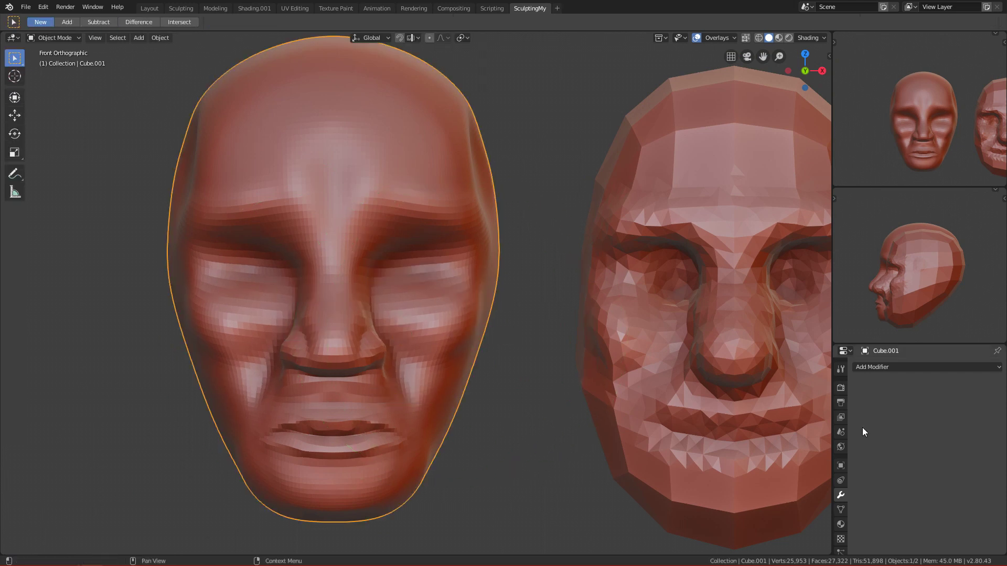
{"action": "left_click", "coordinate": [879, 367]}
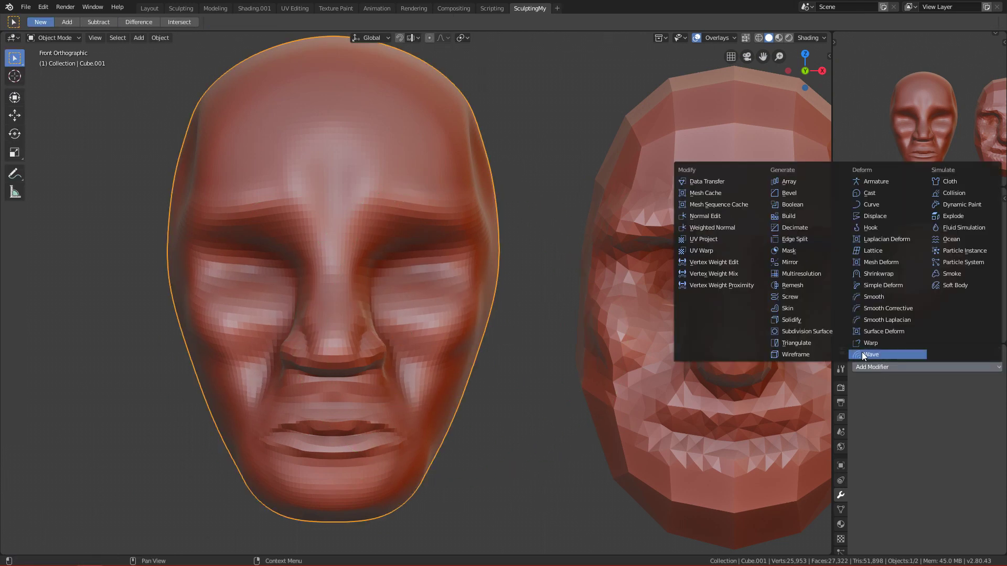
{"action": "left_click", "coordinate": [822, 330]}
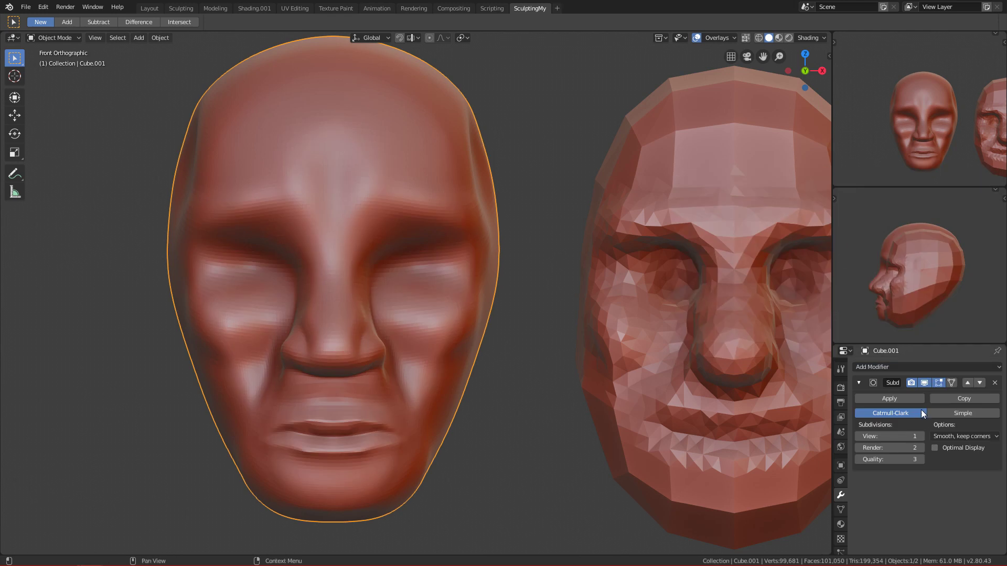
{"action": "left_click", "coordinate": [920, 436]}
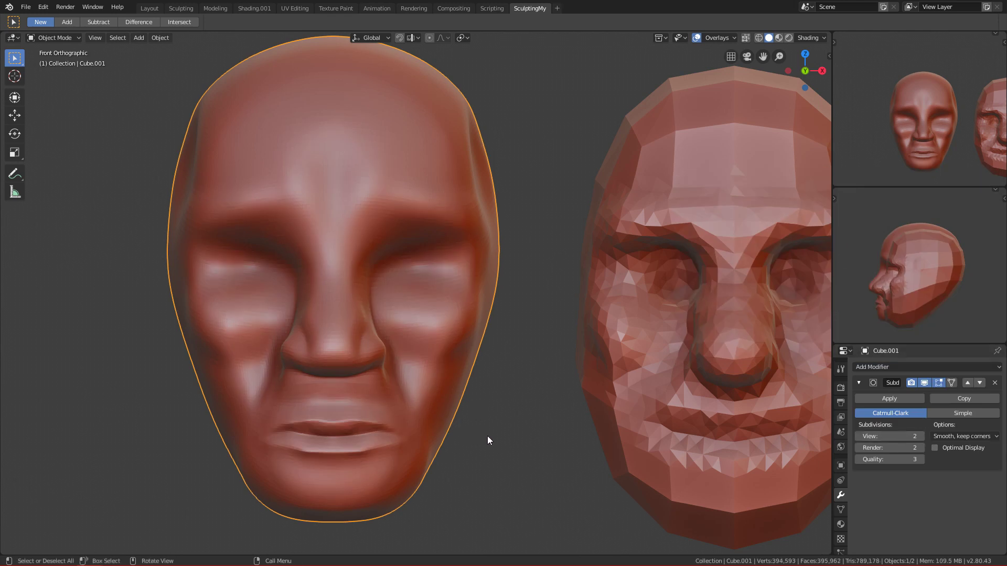
{"action": "left_click", "coordinate": [889, 398]}
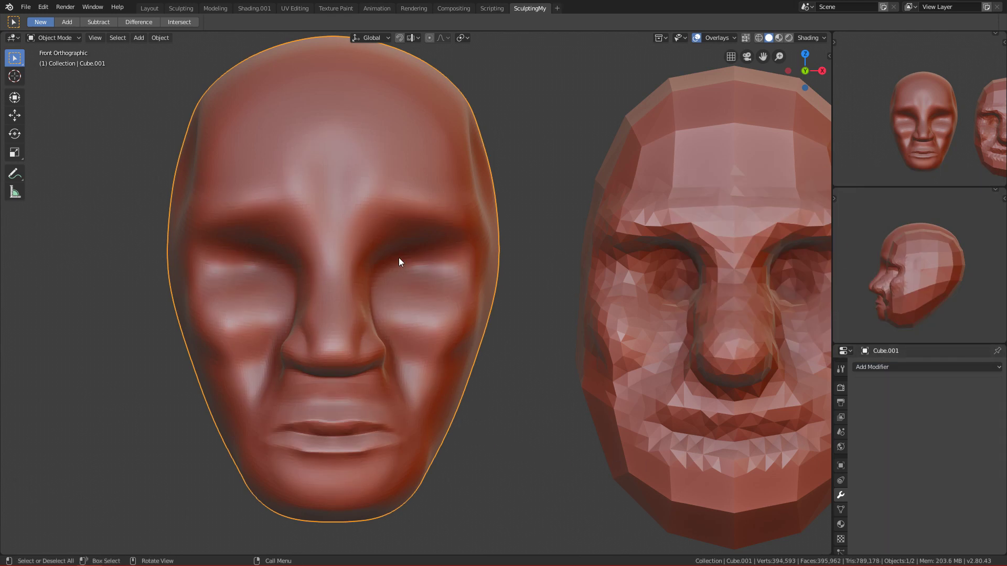
Try a clay stroke around the eye area of the subdivided head in Sculpt Mode, and undo it.
{"action": "key", "text": "ctrl+Tab"}
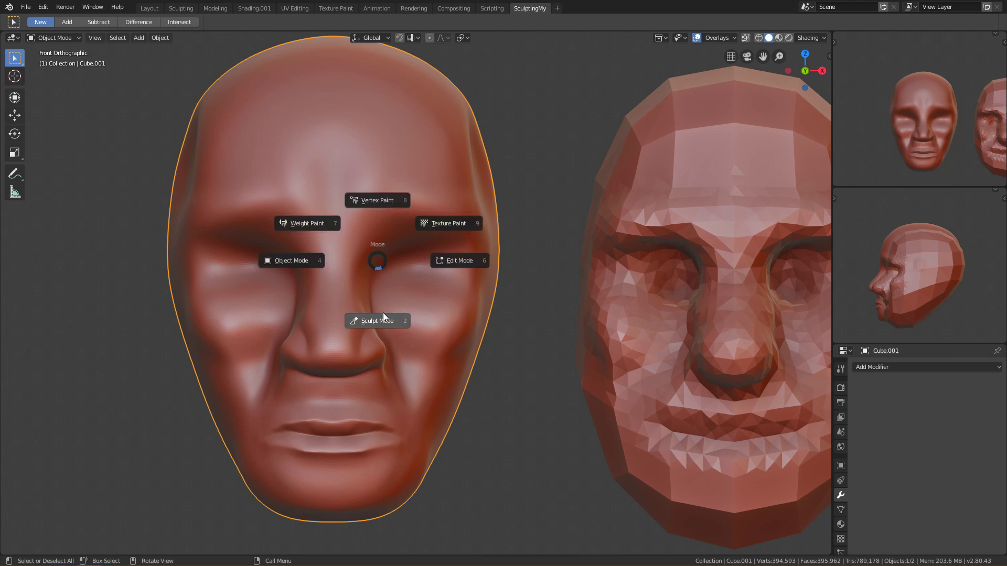
{"action": "left_click", "coordinate": [383, 312]}
{"action": "key", "text": "f"}
{"action": "left_click", "coordinate": [361, 271]}
{"action": "middle_click_drag", "start_coordinate": [451, 280], "coordinate": [420, 283], "text": "alt"}
{"action": "scroll", "coordinate": [399, 252], "scroll_direction": "up", "scroll_amount": 1}
{"action": "key", "text": "f"}
{"action": "left_click", "coordinate": [362, 264]}
{"action": "scroll", "coordinate": [383, 278], "scroll_direction": "up", "scroll_amount": 2}
{"action": "key", "text": "shift+c"}
{"action": "key", "text": "f"}
{"action": "left_click", "coordinate": [348, 239]}
{"action": "key", "text": "c"}
{"action": "key", "text": "f"}
{"action": "left_click", "coordinate": [254, 227]}
{"action": "mouse_move", "coordinate": [246, 229]}
{"action": "left_mouse_down"}
{"action": "mouse_move", "coordinate": [210, 237]}
{"action": "mouse_move", "coordinate": [247, 236]}
{"action": "left_mouse_up"}
{"action": "key", "text": "ctrl+z"}
Sculpt along the brow and eye socket with the Draw brush.
{"action": "key", "text": "x"}
{"action": "key", "text": "f"}
{"action": "left_click", "coordinate": [243, 247]}
{"action": "left_click_drag", "start_coordinate": [167, 249], "coordinate": [246, 235]}
{"action": "mouse_move", "coordinate": [223, 287]}
{"action": "middle_mouse_down"}
{"action": "mouse_move", "coordinate": [359, 314]}
{"action": "mouse_move", "coordinate": [309, 353]}
{"action": "mouse_move", "coordinate": [363, 333]}
{"action": "middle_mouse_up"}
{"action": "key", "text": "f"}
{"action": "left_click", "coordinate": [389, 333]}
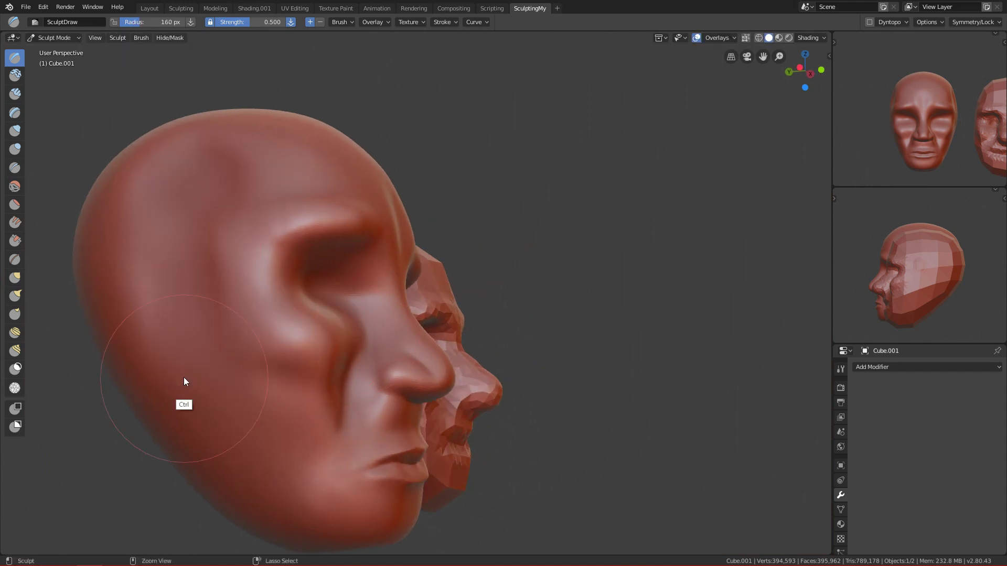
Add a UV sphere in Object Mode with a level 2 Subdivision Surface modifier and shade it smooth.
{"action": "key", "text": "KP_1"}
{"action": "key", "text": "ctrl+Tab"}
{"action": "left_click", "coordinate": [414, 396]}
{"action": "middle_click_drag", "start_coordinate": [445, 474], "coordinate": [392, 441], "text": "shift"}
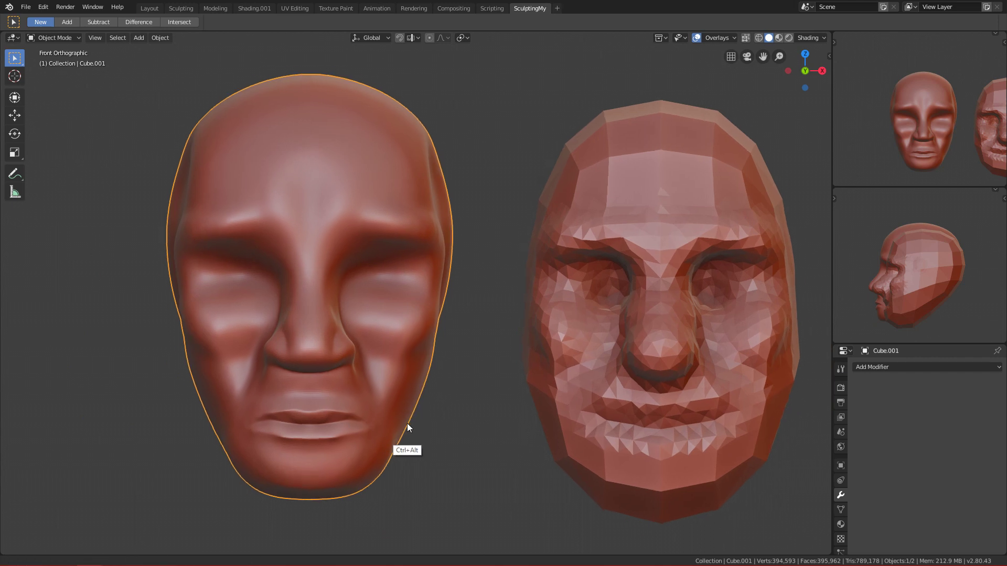
{"action": "middle_click_drag", "start_coordinate": [407, 426], "coordinate": [410, 381], "text": "ctrl"}
{"action": "key", "text": "shift+a"}
{"action": "mouse_move", "coordinate": [351, 314]}
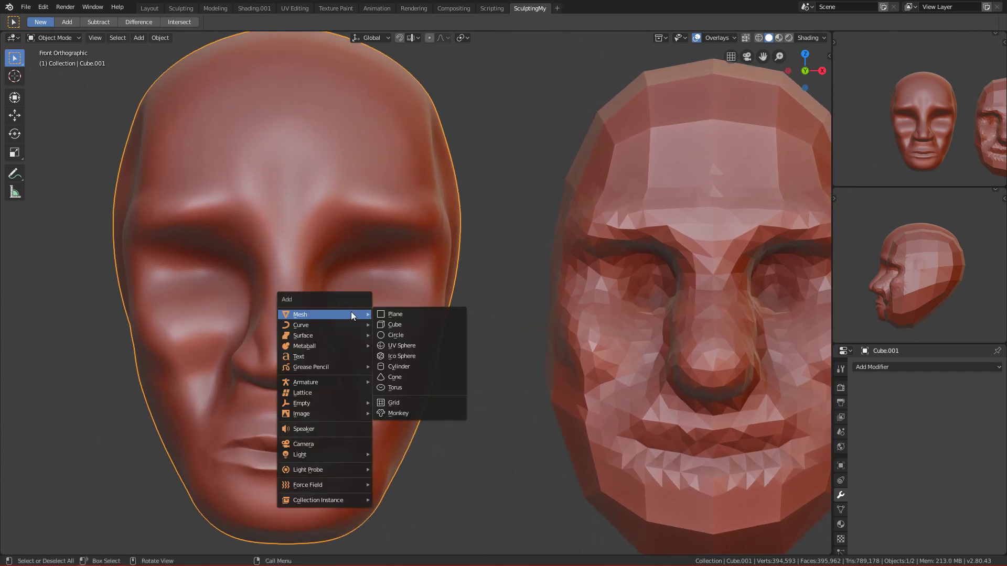
{"action": "left_click", "coordinate": [410, 345]}
{"action": "key", "text": "ctrl+2"}
{"action": "right_click", "coordinate": [393, 238]}
{"action": "left_click", "coordinate": [391, 243]}
Scale the sphere down and place it over the eye socket on the head's right side in the front view.
{"action": "key", "text": "s"}
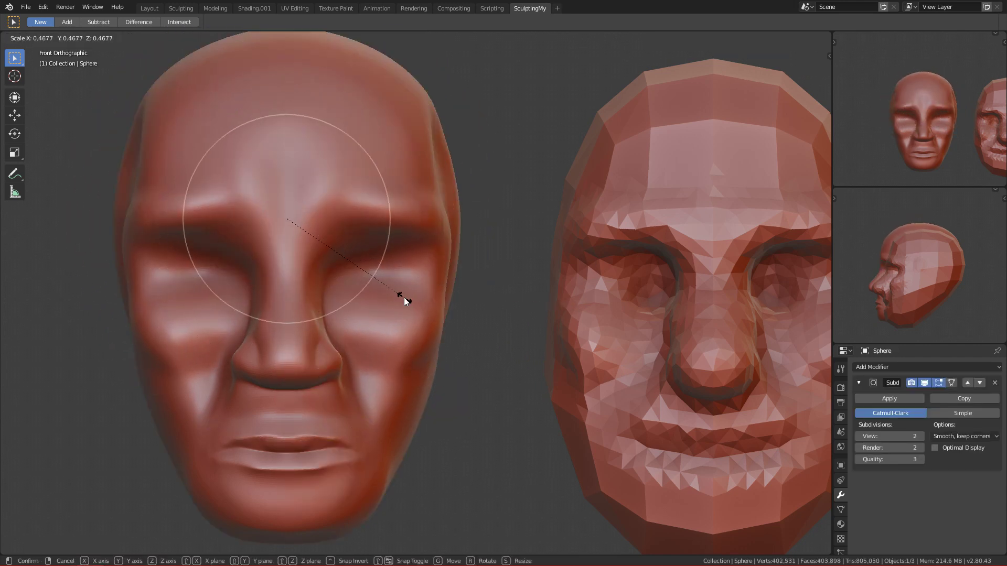
{"action": "left_click", "coordinate": [405, 292]}
{"action": "key", "text": "g"}
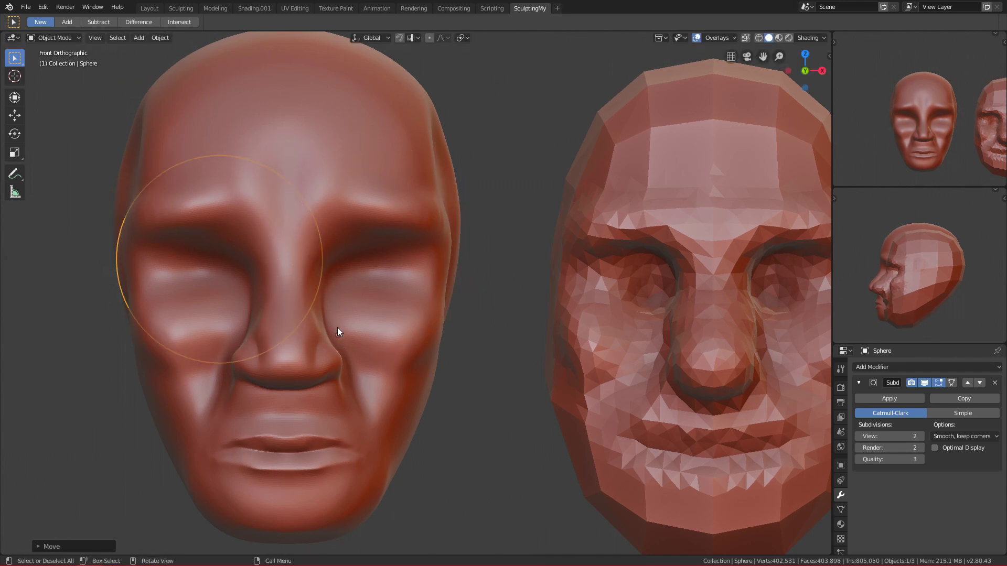
{"action": "left_click", "coordinate": [290, 322]}
{"action": "key", "text": "ctrl+Tab"}
{"action": "left_click", "coordinate": [213, 328]}
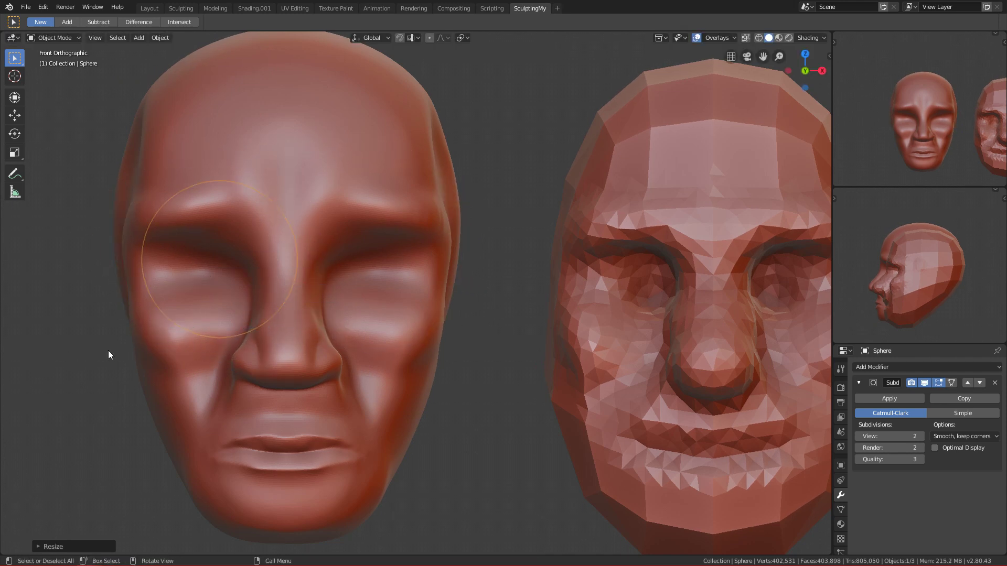
{"action": "key", "text": "ctrl+Tab"}
{"action": "left_click", "coordinate": [426, 317]}
{"action": "key", "text": "ctrl+Tab"}
{"action": "left_click", "coordinate": [257, 325]}
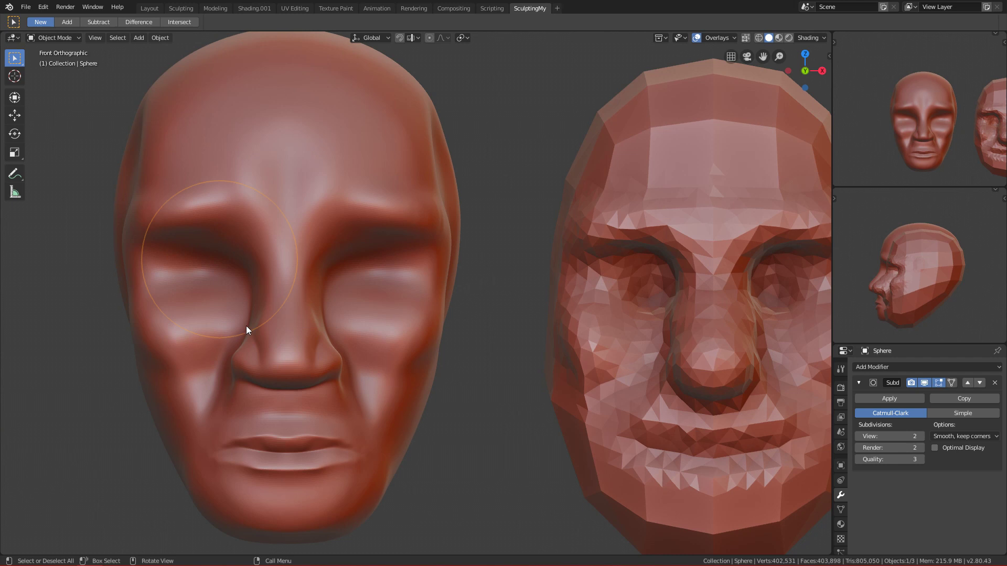
Move the sphere forward into the eye socket in the side view and shrink it to eyeball size from the front.
{"action": "key", "text": "grave"}
{"action": "left_click", "coordinate": [409, 314]}
{"action": "key", "text": "g"}
{"action": "left_click", "coordinate": [295, 304]}
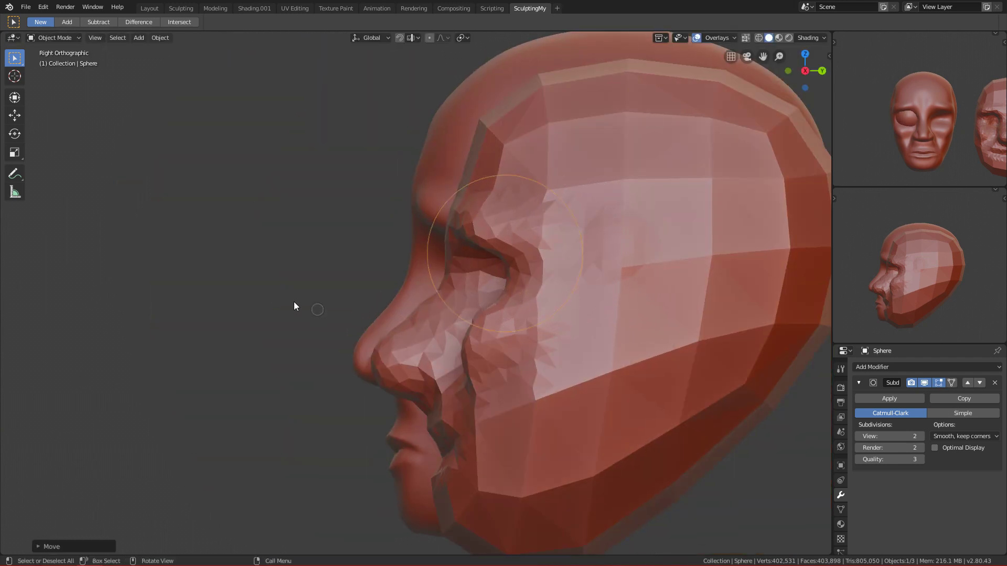
{"action": "key", "text": "KP_1"}
{"action": "key", "text": "s"}
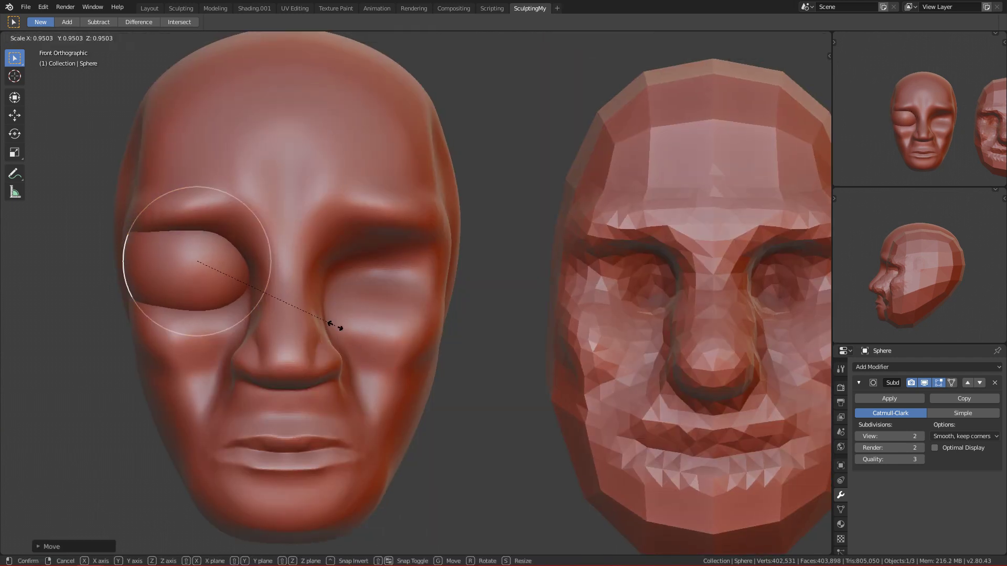
{"action": "left_click", "coordinate": [293, 326]}
{"action": "key", "text": "g"}
{"action": "left_click", "coordinate": [304, 329]}
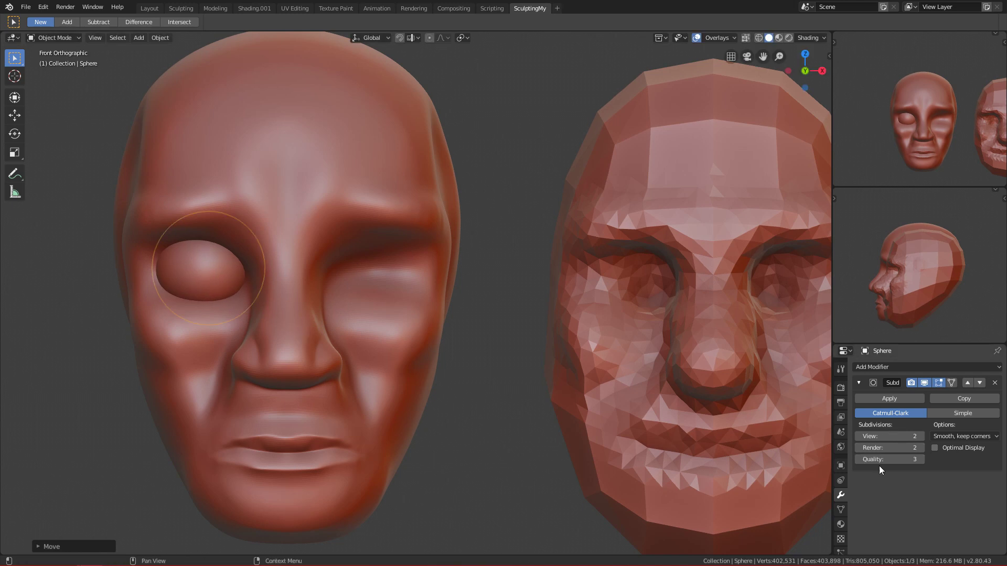
Add a Mirror modifier to the eyeball on the X axis with Cube.001 as the mirror object.
{"action": "left_click", "coordinate": [872, 367]}
{"action": "left_click", "coordinate": [790, 262]}
{"action": "scroll", "coordinate": [1002, 479], "scroll_direction": "down", "scroll_amount": 1}
{"action": "scroll", "coordinate": [1001, 480], "scroll_direction": "down", "scroll_amount": 3}
{"action": "left_click", "coordinate": [994, 437]}
{"action": "left_click", "coordinate": [400, 278]}
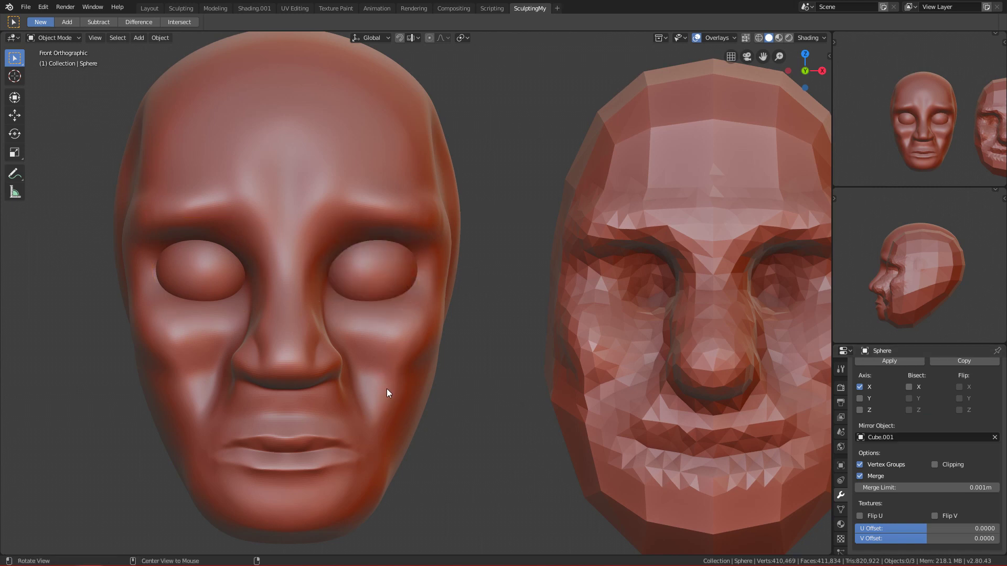
Select the head, enter Sculpt Mode and reshape the nose with the Grab brush, ending with a 112 px radius.
{"action": "scroll", "coordinate": [432, 388], "scroll_direction": "down", "scroll_amount": 2}
{"action": "left_click_drag", "start_coordinate": [399, 455], "coordinate": [355, 443], "text": "alt+shift"}
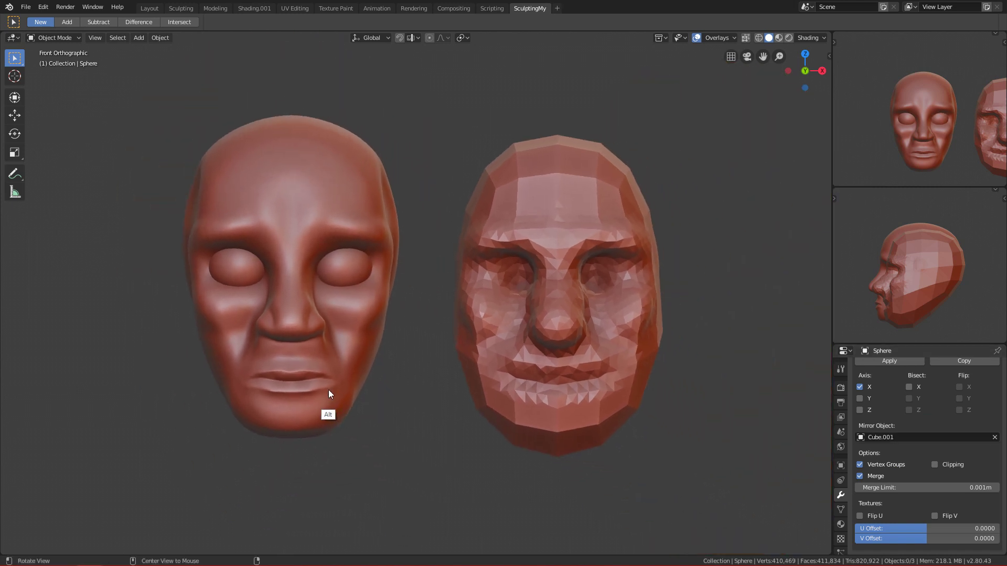
{"action": "left_click", "coordinate": [340, 339]}
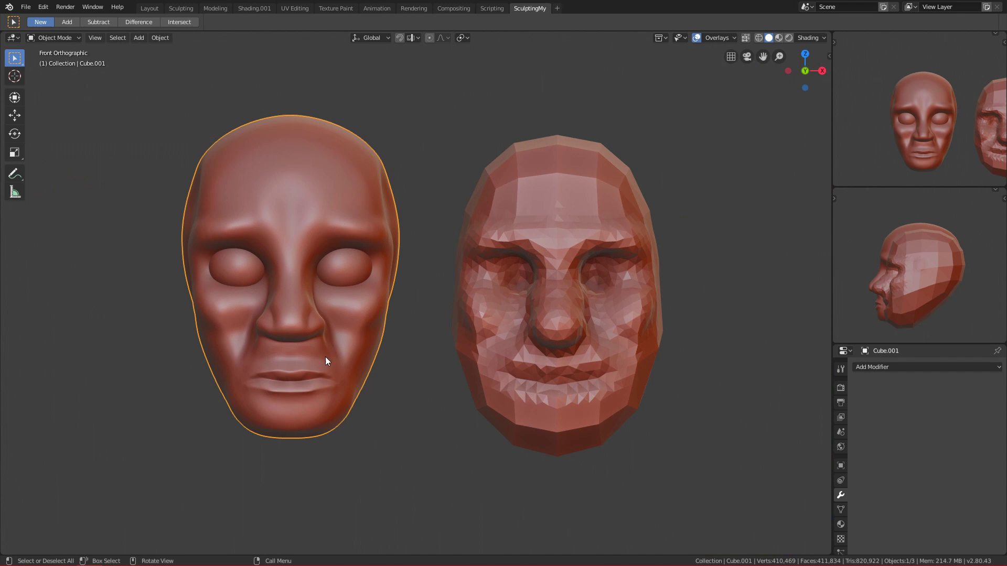
{"action": "key", "text": "ctrl+Tab"}
{"action": "left_click", "coordinate": [340, 433]}
{"action": "scroll", "coordinate": [346, 433], "scroll_direction": "up", "scroll_amount": 3}
{"action": "mouse_move", "coordinate": [275, 288]}
{"action": "left_mouse_down", "text": "alt+shift"}
{"action": "mouse_move", "coordinate": [388, 297]}
{"action": "mouse_move", "coordinate": [360, 301]}
{"action": "left_mouse_up", "text": "alt+shift"}
{"action": "key", "text": "f"}
{"action": "left_click", "coordinate": [329, 299]}
{"action": "key", "text": "f"}
{"action": "left_click", "coordinate": [318, 324]}
{"action": "key", "text": "g"}
{"action": "key", "text": "f"}
{"action": "left_click", "coordinate": [322, 316]}
{"action": "key", "text": "f"}
{"action": "left_click", "coordinate": [299, 320]}
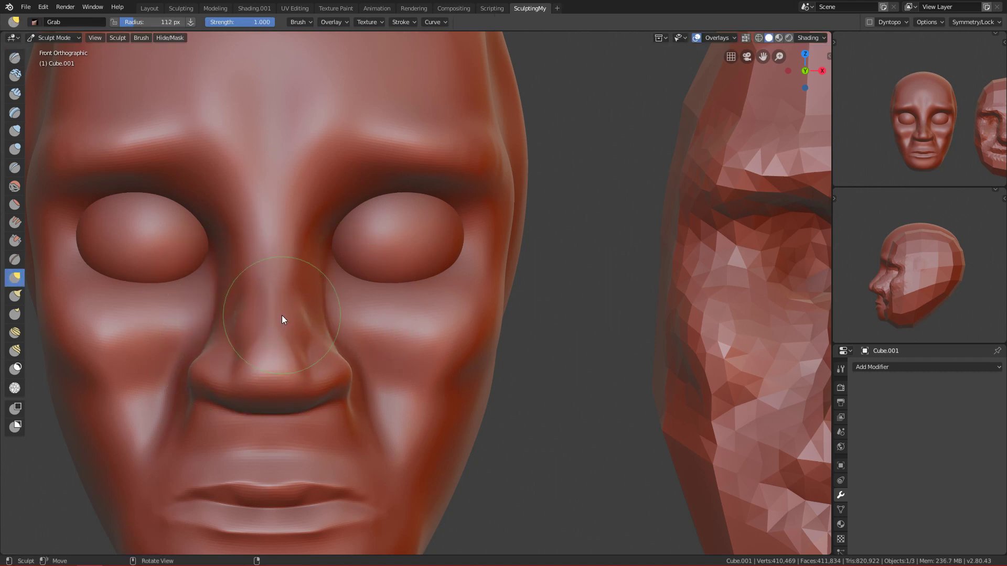
Shape the nose tip and nostril wings from below with the Grab brush at a 253 px radius.
{"action": "mouse_move", "coordinate": [322, 319]}
{"action": "left_mouse_down", "text": "alt"}
{"action": "mouse_move", "coordinate": [273, 342]}
{"action": "mouse_move", "coordinate": [313, 350]}
{"action": "mouse_move", "coordinate": [346, 299]}
{"action": "mouse_move", "coordinate": [337, 306]}
{"action": "mouse_move", "coordinate": [346, 324]}
{"action": "mouse_move", "coordinate": [298, 354]}
{"action": "left_mouse_up", "text": "alt"}
{"action": "key", "text": "f"}
{"action": "left_click", "coordinate": [383, 324]}
{"action": "key", "text": "f"}
{"action": "left_click", "coordinate": [328, 343]}
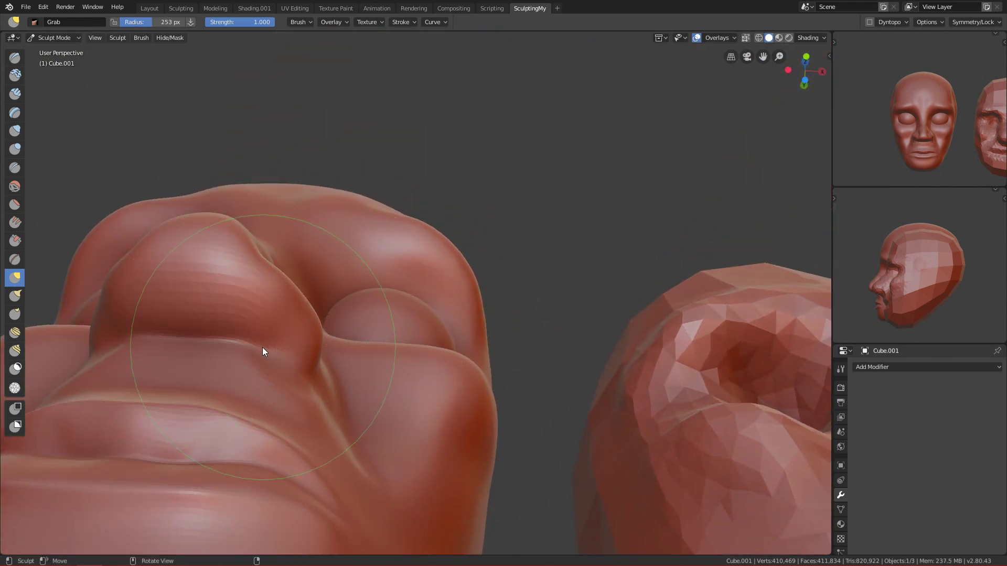
{"action": "key", "text": "KP_1"}
{"action": "key", "text": "f"}
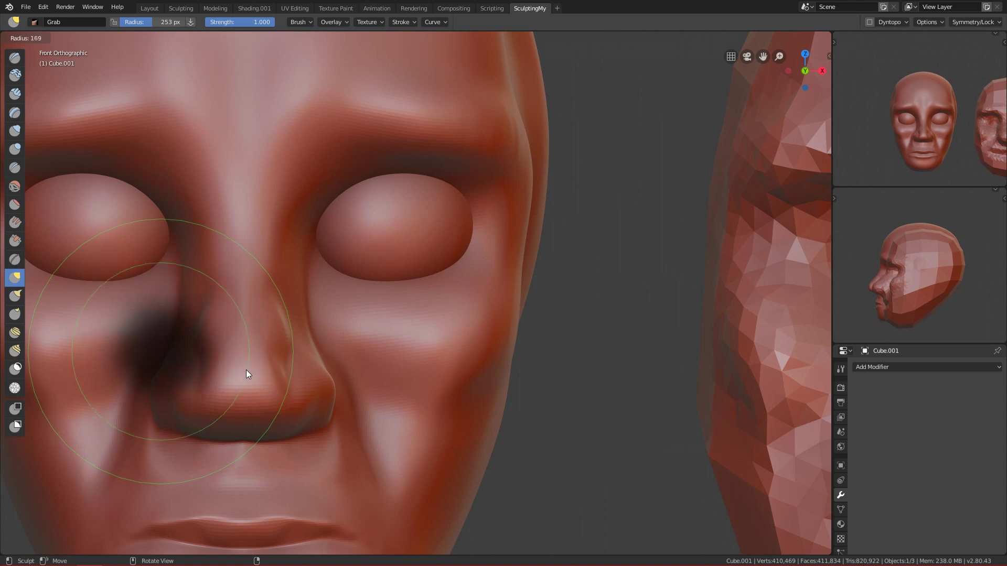
{"action": "left_click", "coordinate": [246, 370]}
Carve the nostrils into the underside of the nose with the inverted Draw brush, ending with a 111 px radius.
{"action": "key", "text": "x"}
{"action": "key", "text": "f"}
{"action": "left_click", "coordinate": [232, 404]}
{"action": "mouse_move", "coordinate": [231, 404]}
{"action": "left_mouse_down", "text": "alt"}
{"action": "mouse_move", "coordinate": [262, 385]}
{"action": "mouse_move", "coordinate": [260, 300]}
{"action": "left_mouse_up", "text": "alt"}
{"action": "key", "text": "f"}
{"action": "left_click", "coordinate": [186, 283]}
{"action": "mouse_move", "coordinate": [186, 283]}
{"action": "left_mouse_down", "text": "ctrl"}
{"action": "mouse_move", "coordinate": [153, 282]}
{"action": "mouse_move", "coordinate": [194, 262]}
{"action": "mouse_move", "coordinate": [165, 277]}
{"action": "mouse_move", "coordinate": [193, 266]}
{"action": "mouse_move", "coordinate": [173, 273]}
{"action": "left_mouse_up", "text": "ctrl"}
{"action": "mouse_move", "coordinate": [179, 355]}
{"action": "left_mouse_down", "text": "alt"}
{"action": "mouse_move", "coordinate": [265, 372]}
{"action": "mouse_move", "coordinate": [236, 348]}
{"action": "mouse_move", "coordinate": [389, 288]}
{"action": "mouse_move", "coordinate": [395, 348]}
{"action": "mouse_move", "coordinate": [349, 351]}
{"action": "mouse_move", "coordinate": [360, 329]}
{"action": "mouse_move", "coordinate": [400, 318]}
{"action": "mouse_move", "coordinate": [319, 288]}
{"action": "mouse_move", "coordinate": [350, 323]}
{"action": "left_mouse_up", "text": "alt"}
{"action": "key", "text": "f"}
{"action": "left_click", "coordinate": [373, 317]}
{"action": "key", "text": "f"}
{"action": "left_click", "coordinate": [373, 303]}
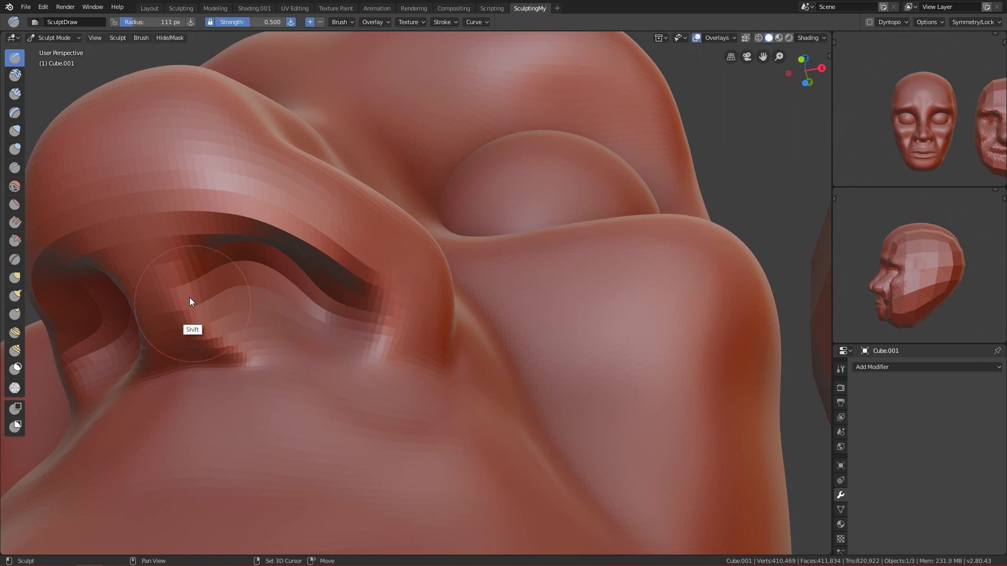
Smooth the nostrils and the septum from below, and return the head to Object Mode.
{"action": "left_click_drag", "start_coordinate": [191, 300], "coordinate": [237, 343], "text": "shift"}
{"action": "mouse_move", "coordinate": [324, 322]}
{"action": "left_mouse_down", "text": "alt"}
{"action": "mouse_move", "coordinate": [326, 282]}
{"action": "mouse_move", "coordinate": [322, 351]}
{"action": "left_mouse_up", "text": "alt"}
{"action": "mouse_move", "coordinate": [287, 299]}
{"action": "left_mouse_down", "text": "shift"}
{"action": "mouse_move", "coordinate": [311, 304]}
{"action": "mouse_move", "coordinate": [210, 311]}
{"action": "left_mouse_up", "text": "shift"}
{"action": "key", "text": "KP_1"}
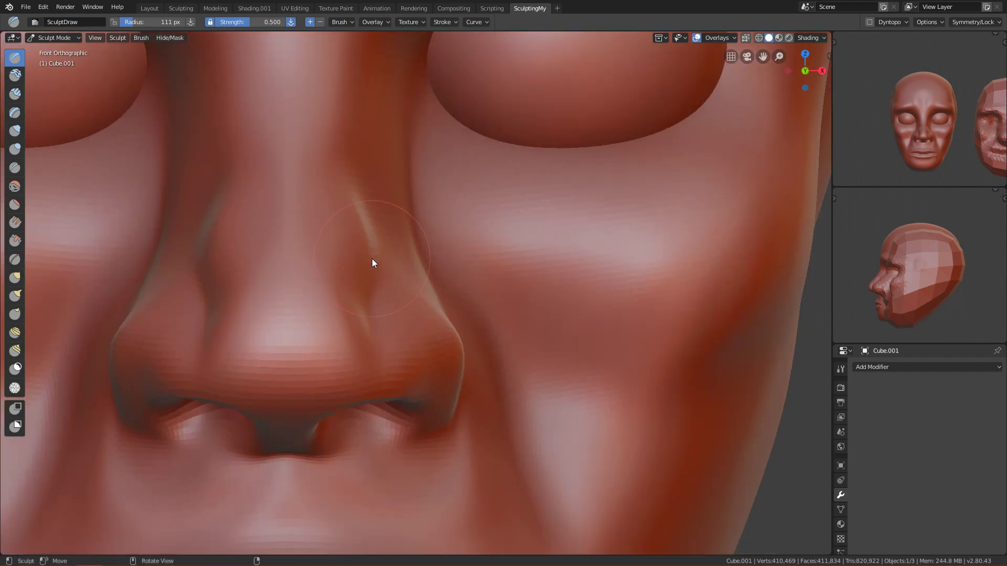
{"action": "scroll", "coordinate": [373, 487], "scroll_direction": "down", "scroll_amount": 4}
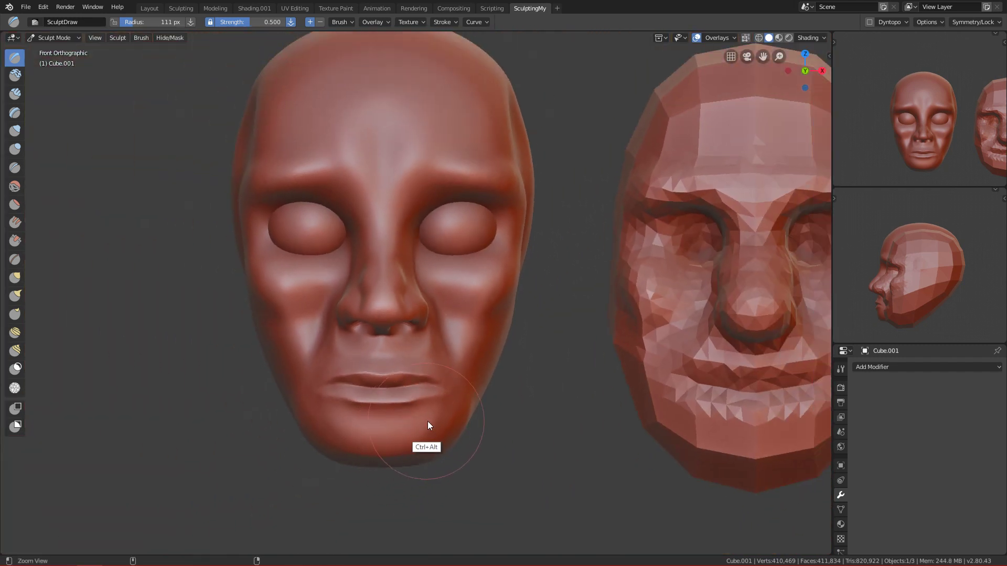
{"action": "left_click_drag", "start_coordinate": [472, 321], "coordinate": [415, 355], "text": "alt+shift"}
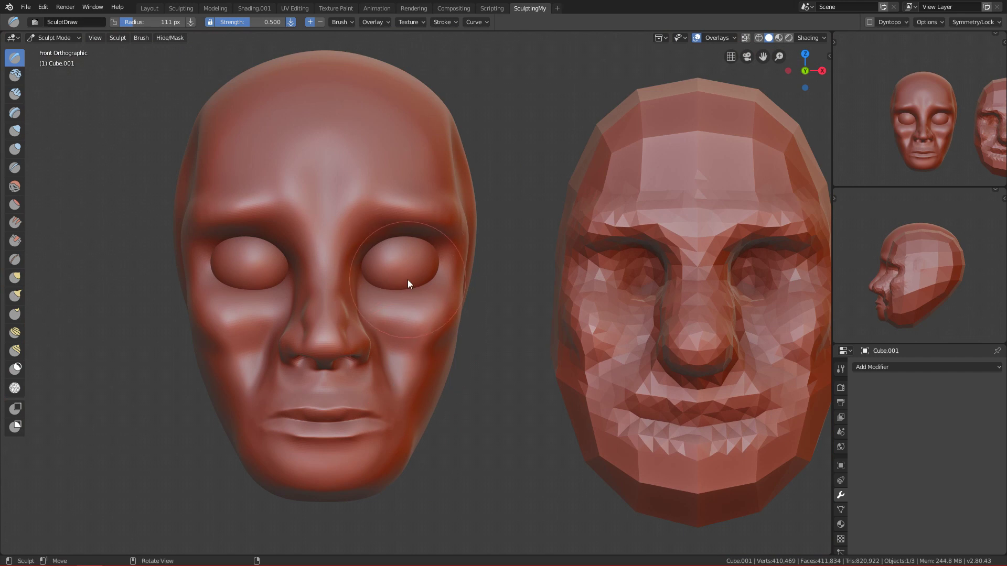
{"action": "key", "text": "ctrl+Tab"}
{"action": "left_click", "coordinate": [366, 351]}
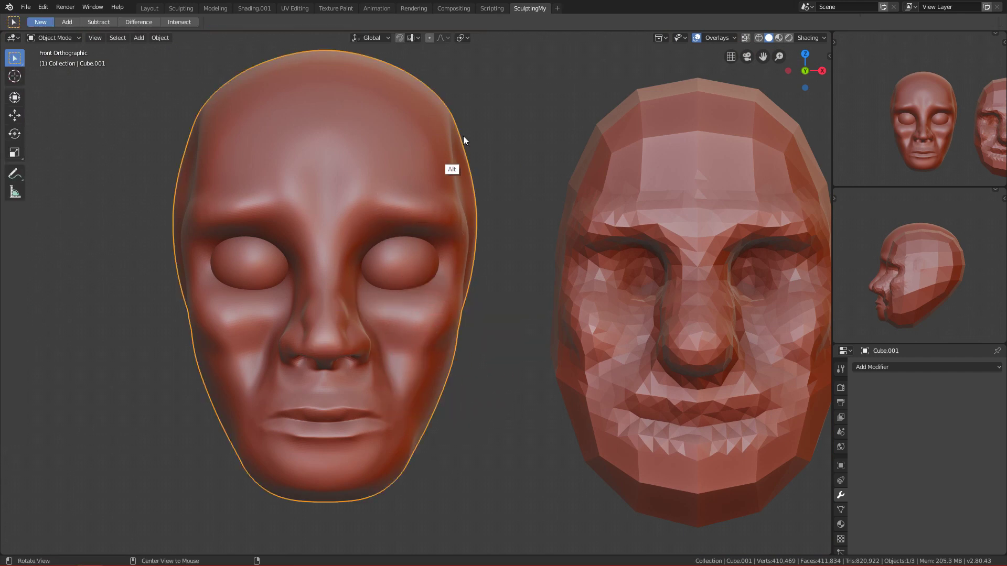
Switch the smooth head to Sculpt Mode and try to enable Dyntopo.
{"action": "key", "text": "ctrl+Tab"}
{"action": "left_click", "coordinate": [548, 216]}
{"action": "left_click", "coordinate": [870, 20]}
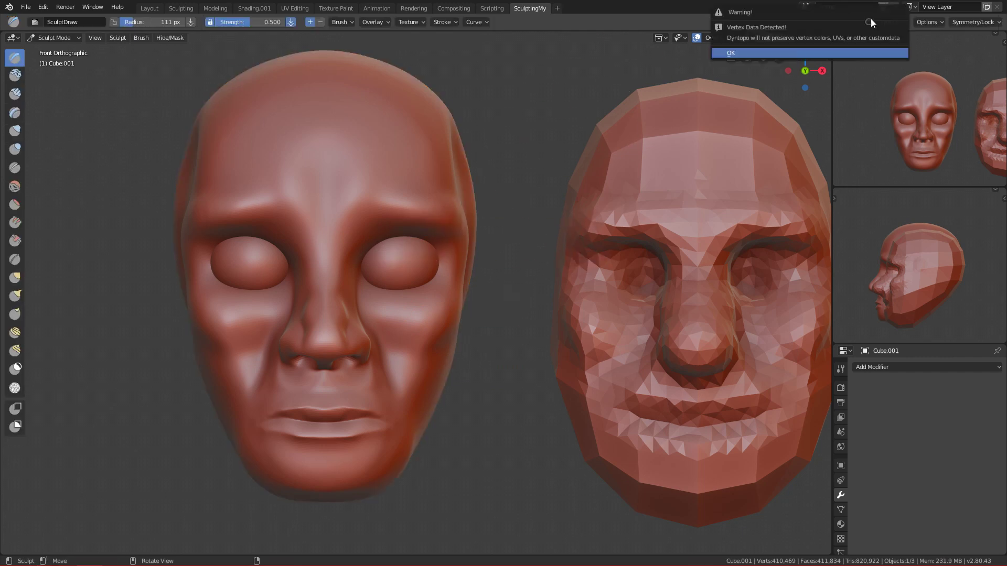
Examine the head's topology in wireframe shading around the eye and cheek, and from the front.
{"action": "key", "text": "z"}
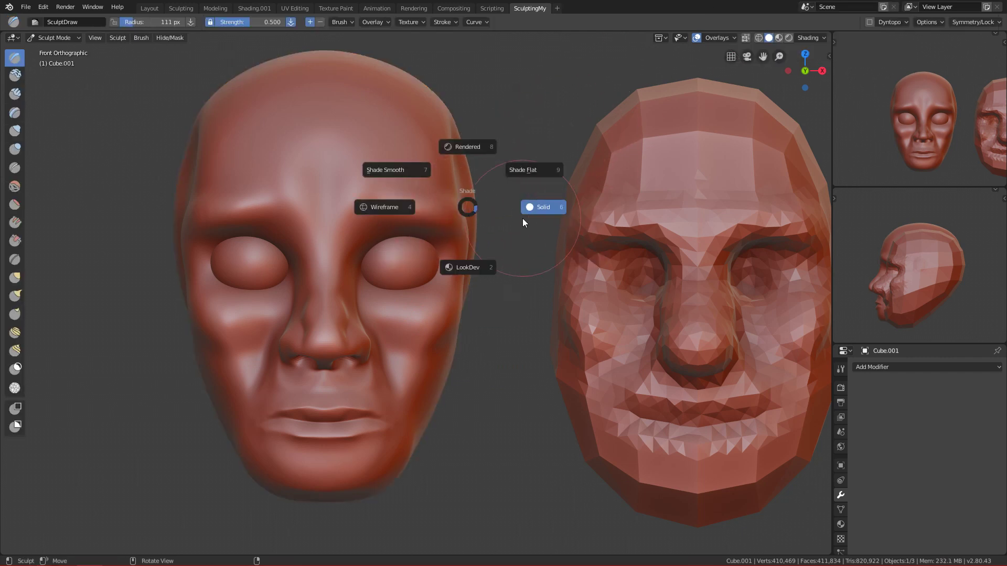
{"action": "left_click", "coordinate": [393, 207]}
{"action": "left_click_drag", "start_coordinate": [420, 313], "coordinate": [435, 211], "text": "alt"}
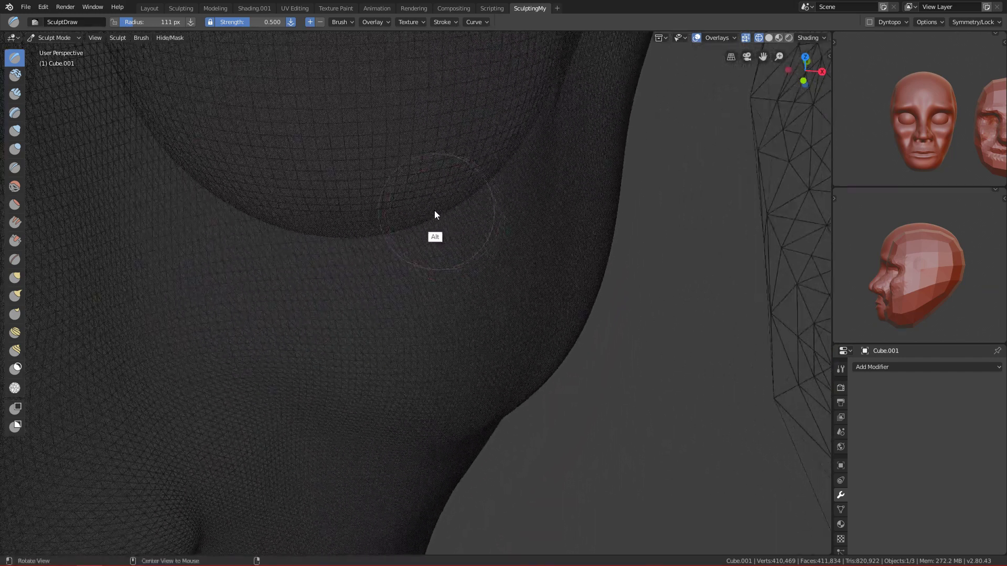
{"action": "key", "text": "f"}
{"action": "left_click", "coordinate": [345, 343]}
{"action": "mouse_move", "coordinate": [344, 380]}
{"action": "left_mouse_down", "text": "alt"}
{"action": "mouse_move", "coordinate": [357, 365]}
{"action": "mouse_move", "coordinate": [345, 358]}
{"action": "left_mouse_up", "text": "alt"}
{"action": "left_click_drag", "start_coordinate": [327, 445], "coordinate": [390, 278], "text": "alt+shift"}
{"action": "key", "text": "f"}
{"action": "left_click", "coordinate": [307, 323]}
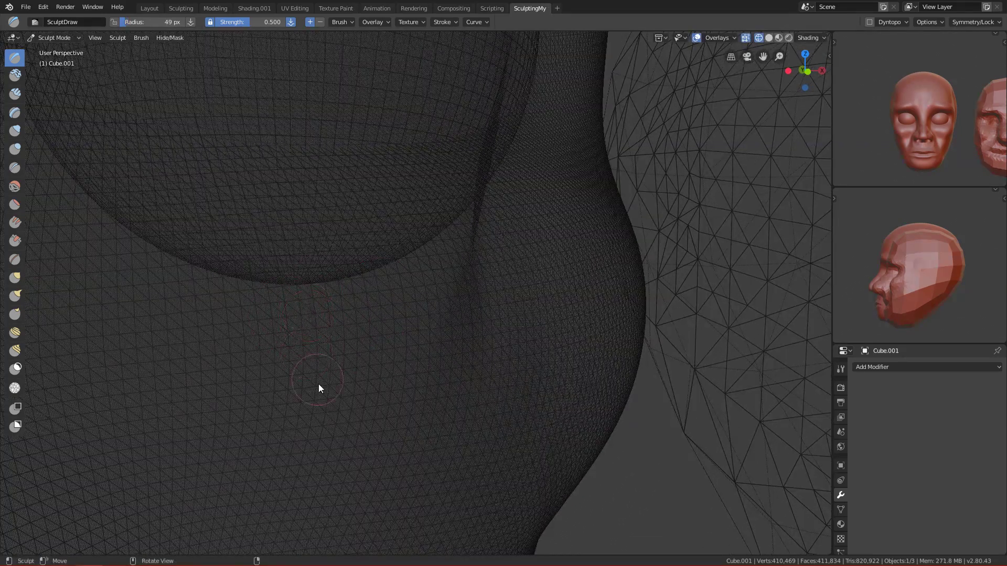
{"action": "key", "text": "f"}
{"action": "left_click", "coordinate": [263, 316]}
{"action": "left_click_drag", "start_coordinate": [280, 308], "coordinate": [311, 399], "text": "ctrl+alt"}
{"action": "key", "text": "KP_1"}
{"action": "left_click_drag", "start_coordinate": [342, 314], "coordinate": [329, 414], "text": "ctrl+alt"}
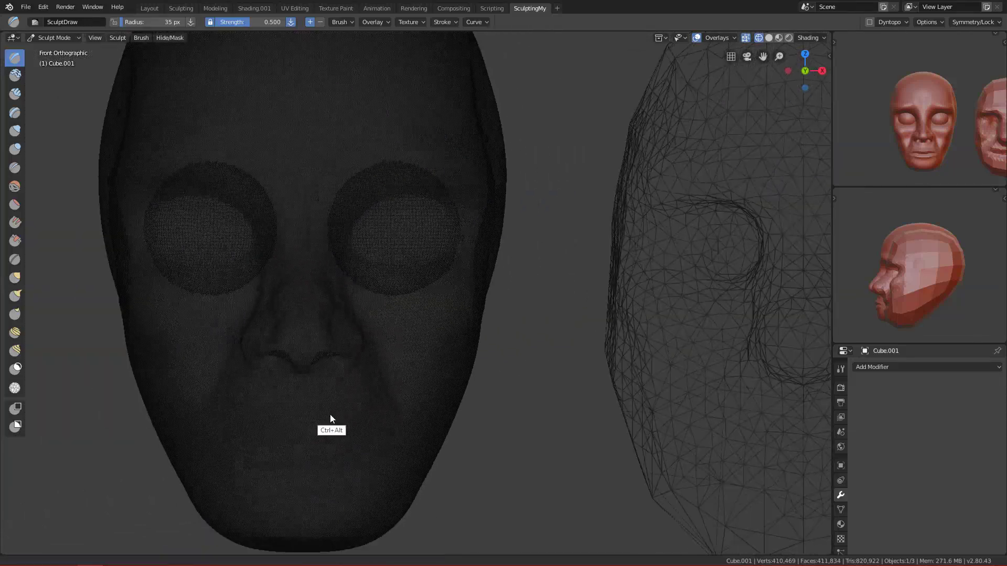
Inspect the head's mesh faces up close in Edit Mode and return to Object Mode.
{"action": "key", "text": "ctrl+Tab"}
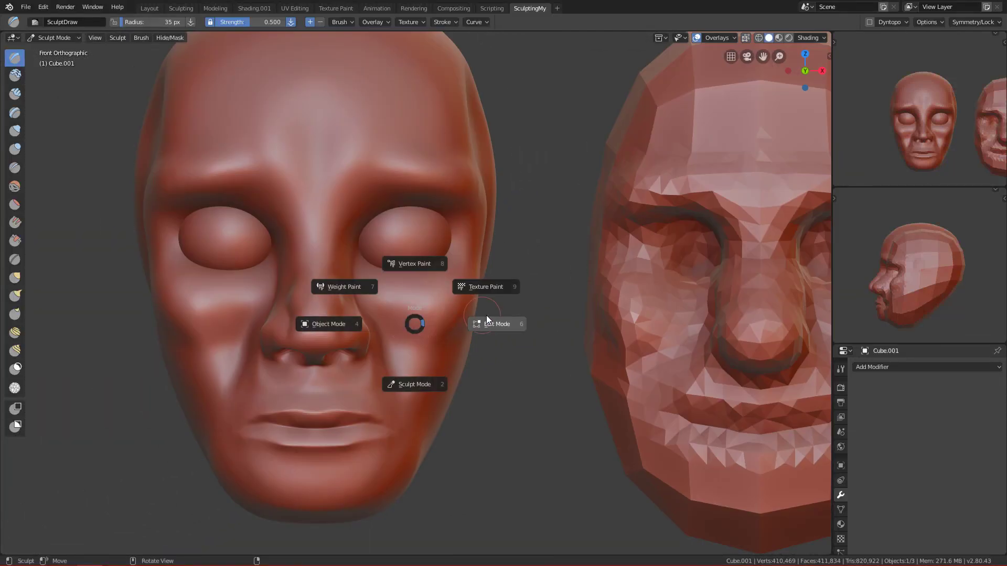
{"action": "scroll", "coordinate": [473, 325], "scroll_direction": "up", "scroll_amount": 10}
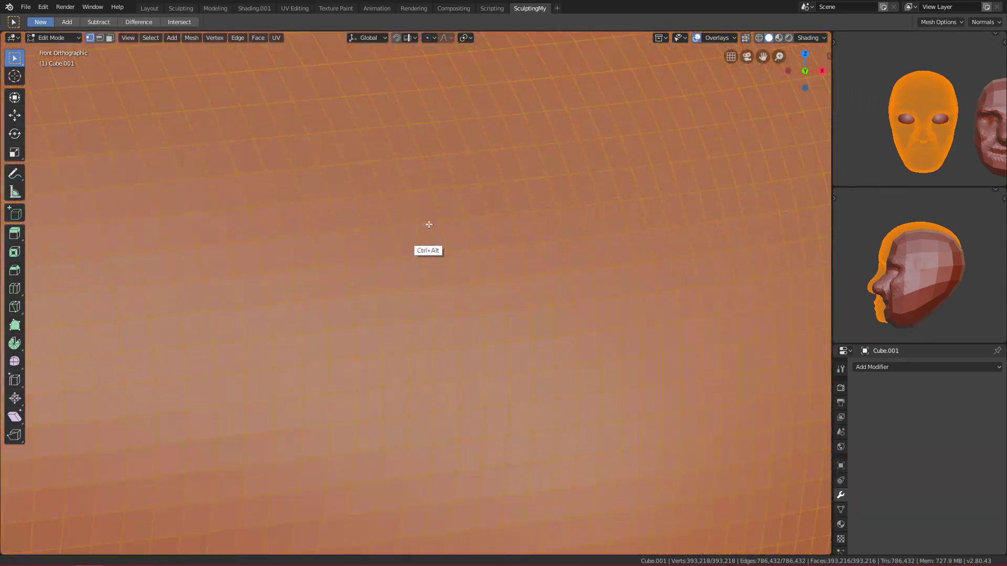
{"action": "scroll", "coordinate": [422, 259], "scroll_direction": "down", "scroll_amount": 10}
{"action": "key", "text": "ctrl+Tab"}
{"action": "left_click", "coordinate": [180, 368]}
Enter Sculpt Mode on the smooth head and enable Dyntopo, accepting the vertex data warning.
{"action": "key", "text": "ctrl+Tab"}
{"action": "left_click", "coordinate": [495, 358]}
{"action": "left_click", "coordinate": [867, 24]}
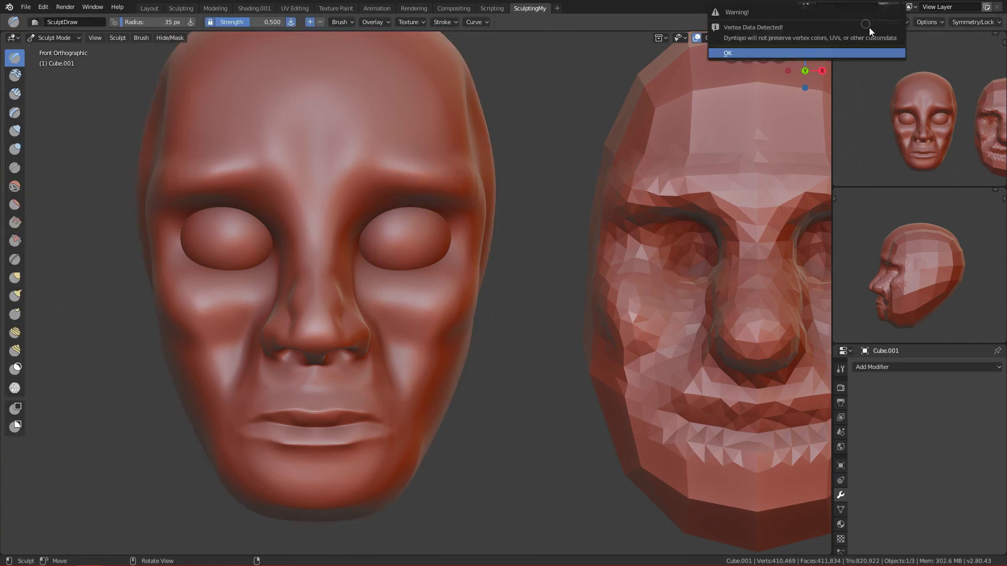
{"action": "left_click", "coordinate": [855, 52]}
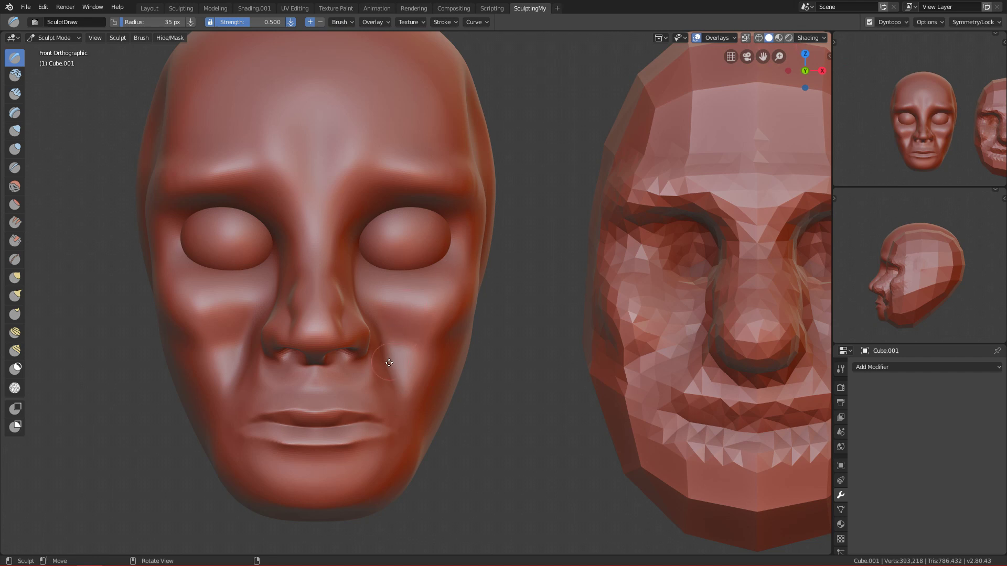
Examine the head's mesh faces around the nostril, mouth and cheek in Edit Mode.
{"action": "scroll", "coordinate": [390, 361], "scroll_direction": "up", "scroll_amount": 3}
{"action": "scroll", "coordinate": [382, 365], "scroll_direction": "up", "scroll_amount": 2}
{"action": "key", "text": "ctrl+Tab"}
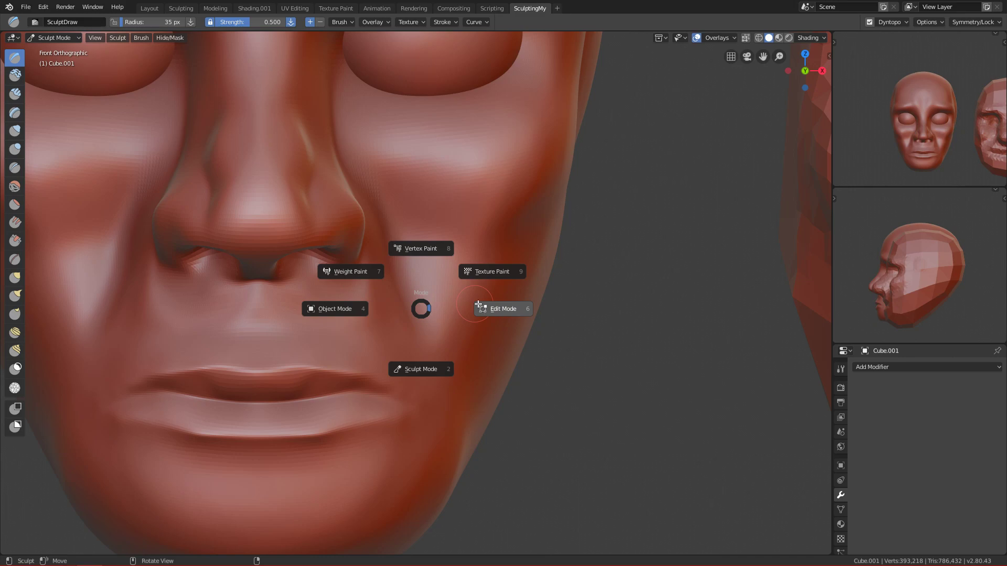
{"action": "left_click", "coordinate": [465, 322]}
{"action": "scroll", "coordinate": [404, 275], "scroll_direction": "up", "scroll_amount": 6}
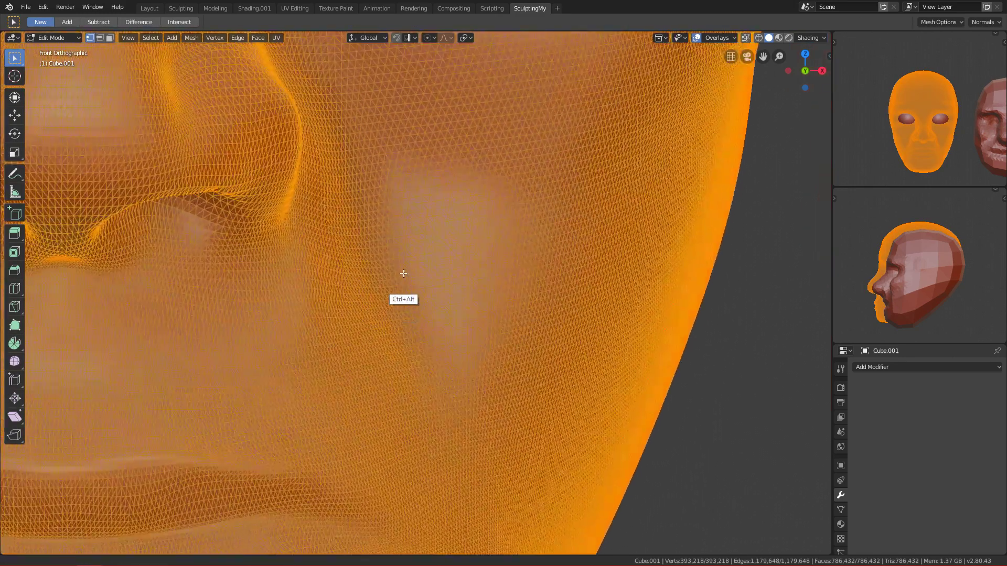
{"action": "mouse_move", "coordinate": [419, 237]}
{"action": "left_mouse_down", "text": "ctrl+alt"}
{"action": "mouse_move", "coordinate": [427, 228]}
{"action": "mouse_move", "coordinate": [412, 241]}
{"action": "left_mouse_up", "text": "ctrl+alt"}
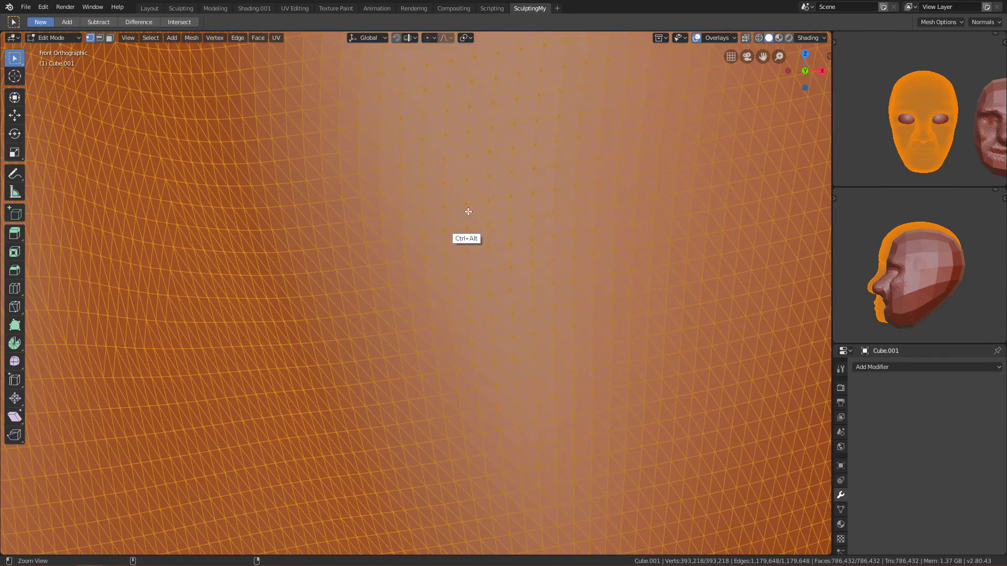
{"action": "left_click_drag", "start_coordinate": [468, 213], "coordinate": [434, 346], "text": "ctrl+alt"}
{"action": "middle_click_drag", "start_coordinate": [435, 345], "coordinate": [475, 340], "text": "ctrl"}
Leave Edit Mode through Object Mode and switch the head back to Sculpt Mode.
{"action": "key", "text": "ctrl+Tab"}
{"action": "left_click", "coordinate": [402, 338]}
{"action": "middle_click_drag", "start_coordinate": [410, 312], "coordinate": [389, 365], "text": "ctrl"}
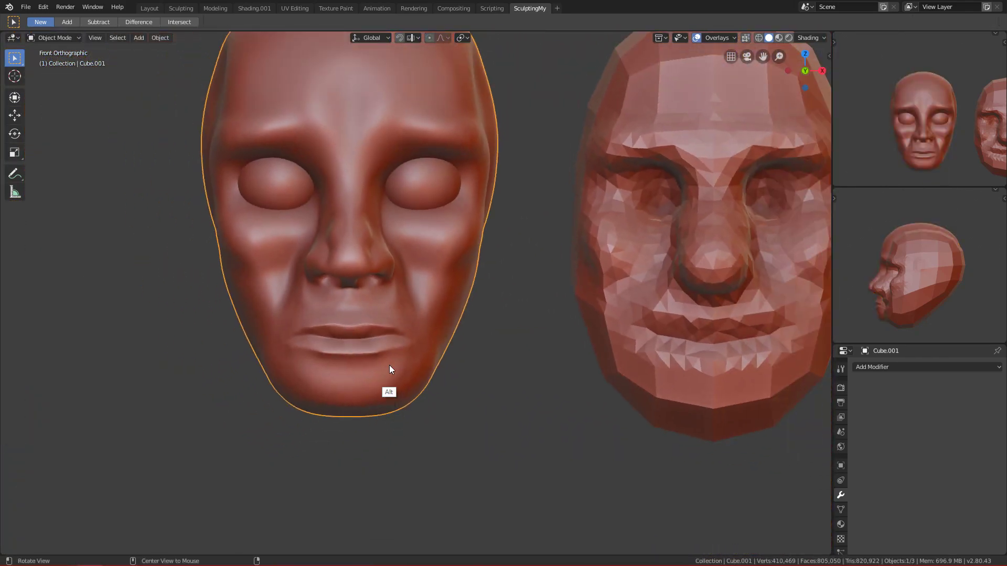
{"action": "left_click_drag", "start_coordinate": [410, 340], "coordinate": [405, 367], "text": "alt+shift"}
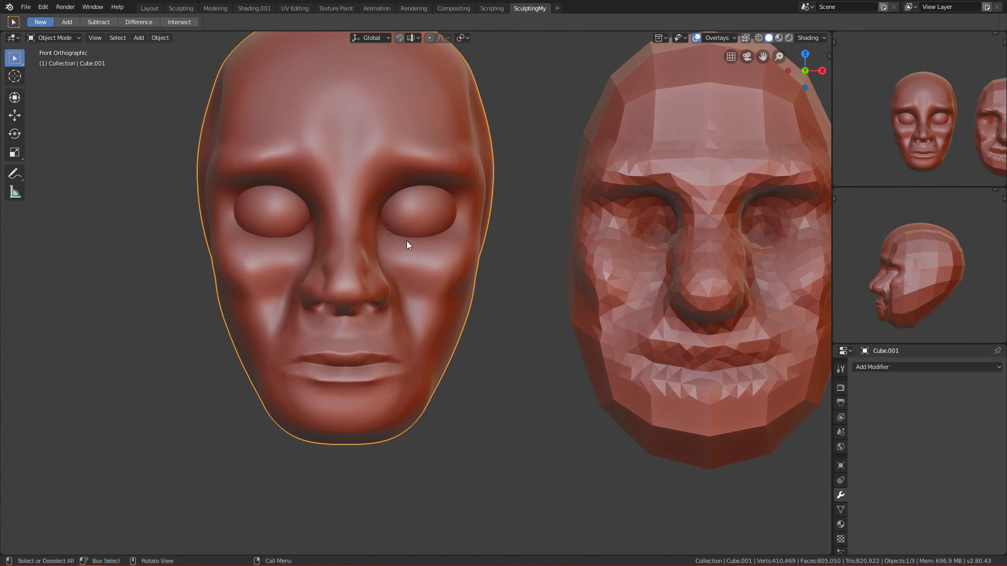
{"action": "key", "text": "ctrl+Tab"}
{"action": "left_click", "coordinate": [435, 414]}
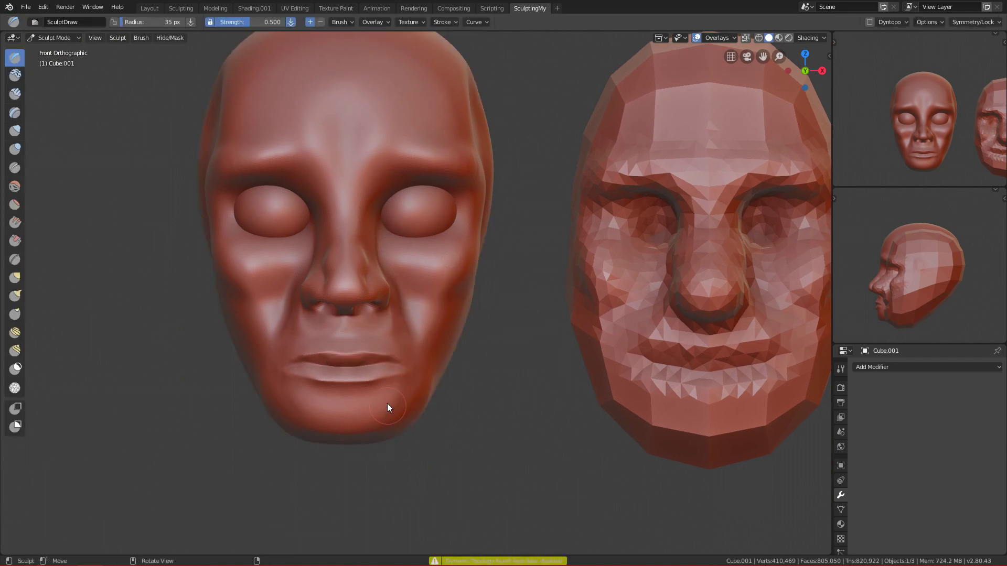
Try a Draw brush stroke up the bridge of the nose and undo it.
{"action": "key", "text": "f"}
{"action": "left_click", "coordinate": [477, 311]}
{"action": "left_click_drag", "start_coordinate": [425, 358], "coordinate": [400, 312], "text": "ctrl+alt"}
{"action": "left_click_drag", "start_coordinate": [368, 192], "coordinate": [370, 286], "text": "alt+shift"}
{"action": "key", "text": "f"}
{"action": "left_click", "coordinate": [357, 225]}
{"action": "left_click_drag", "start_coordinate": [345, 255], "coordinate": [373, 160]}
{"action": "key", "text": "ctrl+z"}
Smooth the bridge and tip of the nose, and select the Grab brush with a 37 px radius.
{"action": "key", "text": "f"}
{"action": "left_click", "coordinate": [363, 220]}
{"action": "mouse_move", "coordinate": [351, 285]}
{"action": "left_mouse_down", "text": "shift"}
{"action": "mouse_move", "coordinate": [337, 294]}
{"action": "mouse_move", "coordinate": [346, 264]}
{"action": "left_mouse_up", "text": "shift"}
{"action": "key", "text": "f"}
{"action": "left_click", "coordinate": [356, 309]}
{"action": "mouse_move", "coordinate": [354, 332]}
{"action": "left_mouse_down", "text": "shift"}
{"action": "mouse_move", "coordinate": [347, 316]}
{"action": "mouse_move", "coordinate": [361, 347]}
{"action": "mouse_move", "coordinate": [354, 337]}
{"action": "mouse_move", "coordinate": [346, 362]}
{"action": "left_mouse_up", "text": "shift"}
{"action": "key", "text": "g"}
{"action": "key", "text": "f"}
{"action": "left_click", "coordinate": [335, 338]}
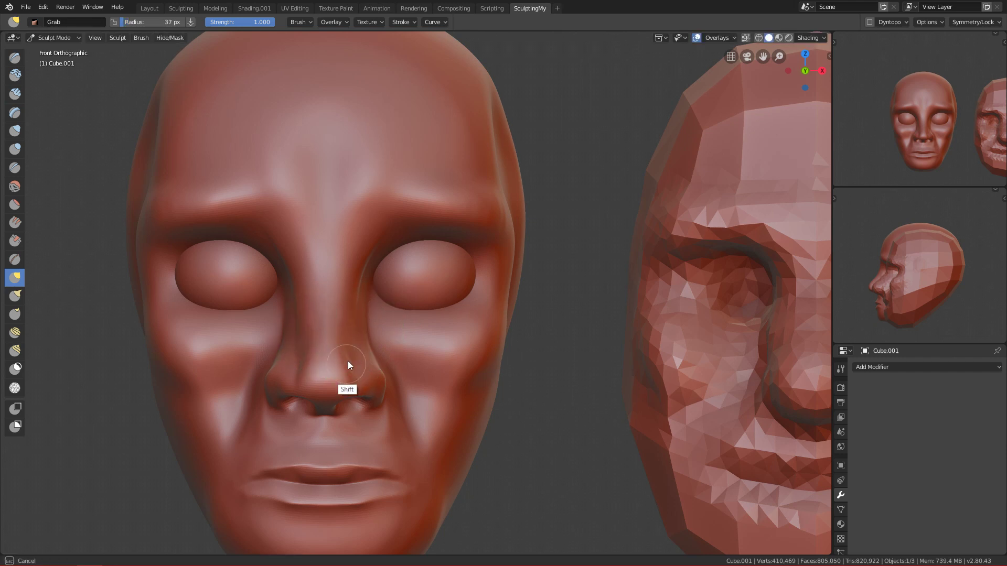
Build up the eyelids above and below the eyes with the Draw brush, ending with a 65 px radius.
{"action": "mouse_move", "coordinate": [368, 292]}
{"action": "middle_mouse_down", "text": "alt"}
{"action": "mouse_move", "coordinate": [418, 353]}
{"action": "mouse_move", "coordinate": [396, 360]}
{"action": "mouse_move", "coordinate": [437, 382]}
{"action": "mouse_move", "coordinate": [342, 190]}
{"action": "middle_mouse_up", "text": "alt"}
{"action": "middle_click_drag", "start_coordinate": [423, 239], "coordinate": [453, 293], "text": "ctrl+alt"}
{"action": "key", "text": "x"}
{"action": "mouse_move", "coordinate": [359, 294]}
{"action": "left_mouse_down"}
{"action": "mouse_move", "coordinate": [487, 313]}
{"action": "mouse_move", "coordinate": [419, 302]}
{"action": "mouse_move", "coordinate": [518, 292]}
{"action": "mouse_move", "coordinate": [511, 285]}
{"action": "left_mouse_up"}
{"action": "key", "text": "f"}
{"action": "left_click", "coordinate": [362, 226]}
{"action": "mouse_move", "coordinate": [401, 221]}
{"action": "left_mouse_down"}
{"action": "mouse_move", "coordinate": [486, 218]}
{"action": "mouse_move", "coordinate": [537, 234]}
{"action": "left_mouse_up"}
{"action": "scroll", "coordinate": [467, 394], "scroll_direction": "down", "scroll_amount": 5}
{"action": "middle_click_drag", "start_coordinate": [466, 395], "coordinate": [476, 338], "text": "ctrl"}
{"action": "left_click_drag", "start_coordinate": [379, 490], "coordinate": [423, 363], "text": "alt+shift"}
{"action": "left_click_drag", "start_coordinate": [398, 417], "coordinate": [408, 362], "text": "ctrl+alt"}
{"action": "middle_click_drag", "start_coordinate": [466, 285], "coordinate": [423, 415], "text": "ctrl"}
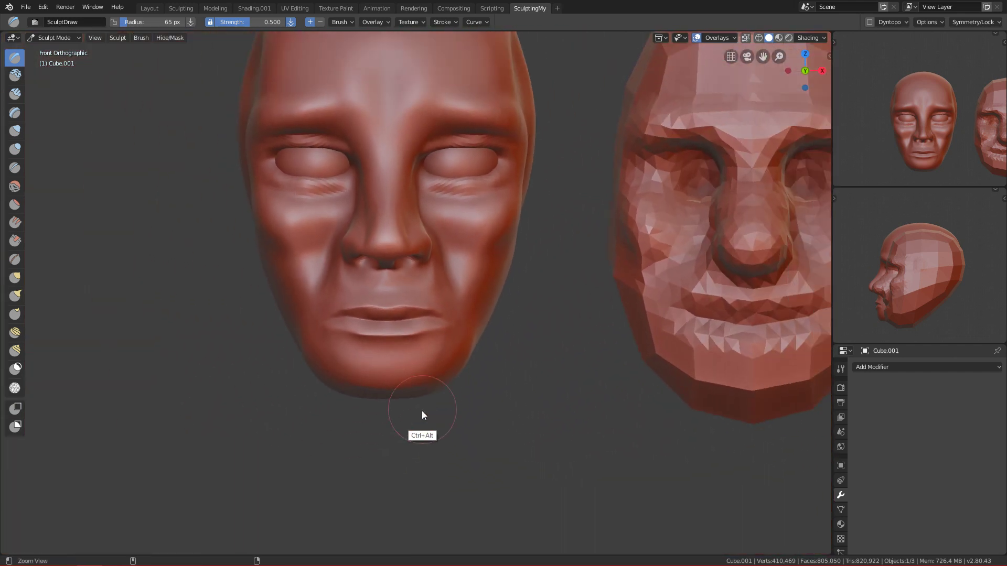
Smooth the side of the nose where it meets the cheek.
{"action": "key", "text": "f"}
{"action": "left_click", "coordinate": [529, 250]}
{"action": "mouse_move", "coordinate": [524, 275]}
{"action": "left_mouse_down", "text": "alt"}
{"action": "mouse_move", "coordinate": [463, 299]}
{"action": "mouse_move", "coordinate": [455, 214]}
{"action": "left_mouse_up", "text": "alt"}
{"action": "mouse_move", "coordinate": [471, 283]}
{"action": "left_mouse_down", "text": "shift"}
{"action": "mouse_move", "coordinate": [458, 273]}
{"action": "mouse_move", "coordinate": [455, 293]}
{"action": "mouse_move", "coordinate": [441, 275]}
{"action": "left_mouse_up", "text": "shift"}
Define the nostril wings with the Crease brush and smooth the surface around them, ending with a 103 px radius.
{"action": "key", "text": "shift+c"}
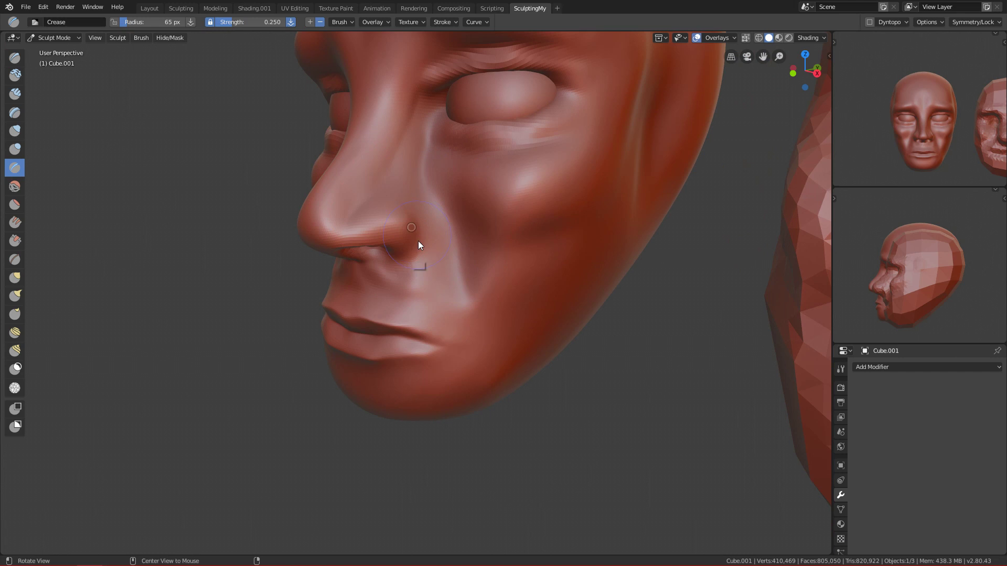
{"action": "scroll", "coordinate": [418, 240], "scroll_direction": "up", "scroll_amount": 3}
{"action": "mouse_move", "coordinate": [429, 198]}
{"action": "left_mouse_down", "text": "alt"}
{"action": "mouse_move", "coordinate": [422, 226]}
{"action": "mouse_move", "coordinate": [423, 205]}
{"action": "mouse_move", "coordinate": [432, 246]}
{"action": "mouse_move", "coordinate": [328, 219]}
{"action": "mouse_move", "coordinate": [370, 202]}
{"action": "left_mouse_up", "text": "alt"}
{"action": "key", "text": "f"}
{"action": "left_click", "coordinate": [422, 215]}
{"action": "left_click_drag", "start_coordinate": [272, 157], "coordinate": [300, 114], "text": "shift"}
{"action": "key", "text": "KP_1"}
{"action": "left_click_drag", "start_coordinate": [392, 280], "coordinate": [440, 345], "text": "ctrl+alt"}
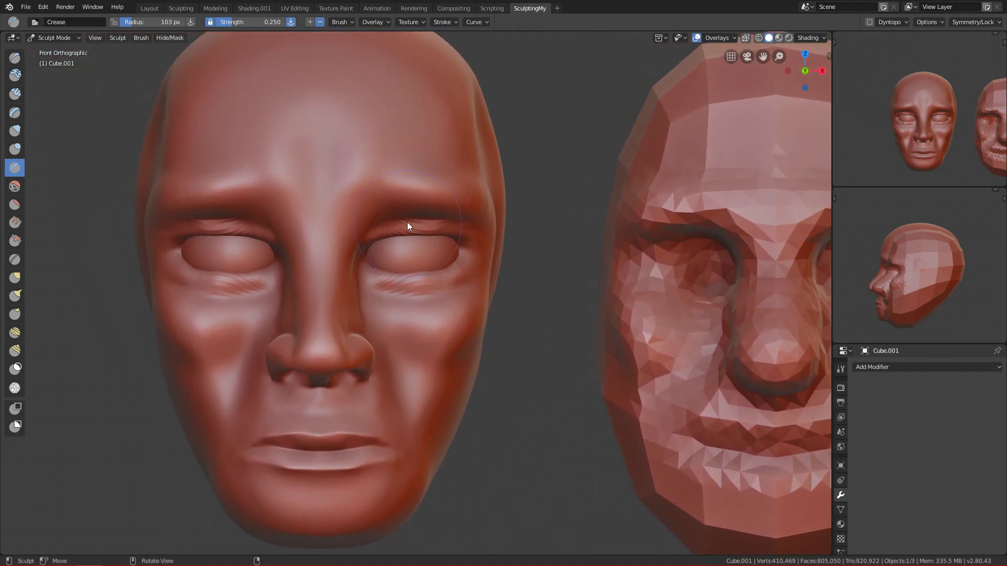
Try a crease from the nose bridge up the forehead with the Crease brush at a 28 px radius.
{"action": "key", "text": "f"}
{"action": "left_click", "coordinate": [330, 169]}
{"action": "left_click_drag", "start_coordinate": [322, 234], "coordinate": [337, 122]}
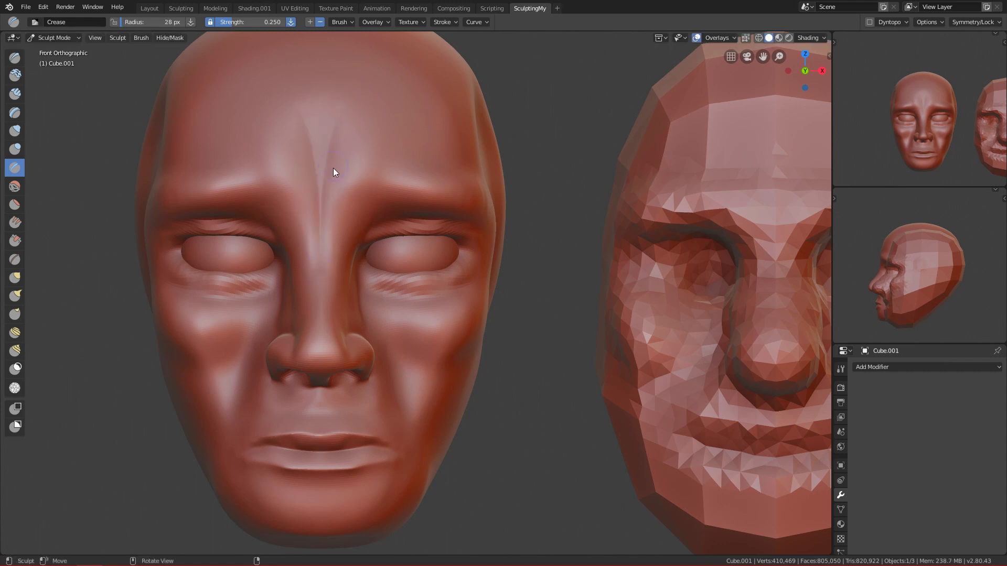
Smooth the wrinkles beneath the eyes, frame both heads from the front and return to Object Mode.
{"action": "mouse_move", "coordinate": [204, 292]}
{"action": "left_mouse_down", "text": "shift"}
{"action": "mouse_move", "coordinate": [223, 287]}
{"action": "mouse_move", "coordinate": [216, 293]}
{"action": "left_mouse_up", "text": "shift"}
{"action": "left_click_drag", "start_coordinate": [453, 338], "coordinate": [414, 518], "text": "ctrl+alt"}
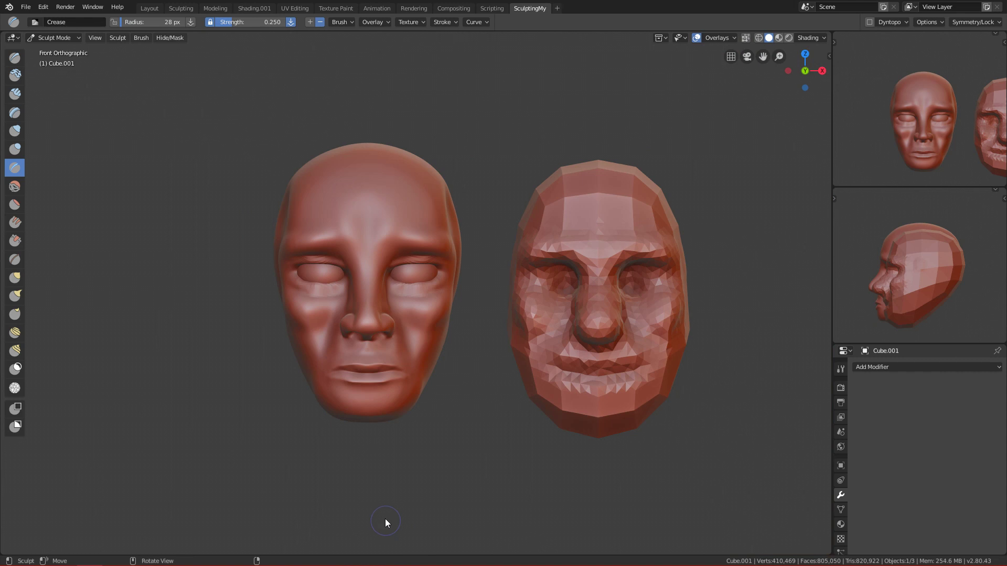
{"action": "left_click_drag", "start_coordinate": [456, 479], "coordinate": [421, 458], "text": "alt+shift"}
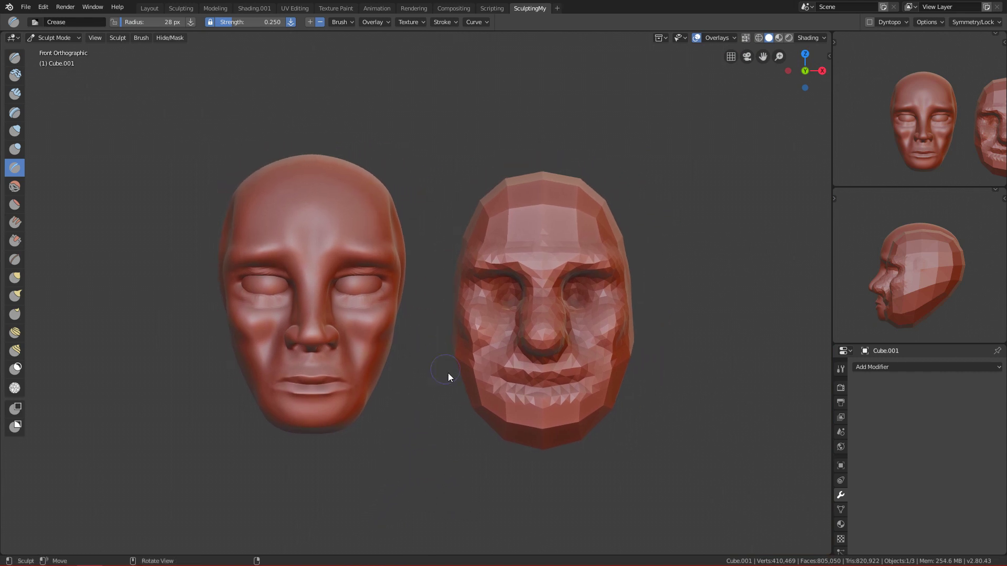
{"action": "left_click_drag", "start_coordinate": [468, 464], "coordinate": [474, 420], "text": "ctrl+alt"}
{"action": "key", "text": "ctrl+Tab"}
{"action": "left_click", "coordinate": [394, 394]}
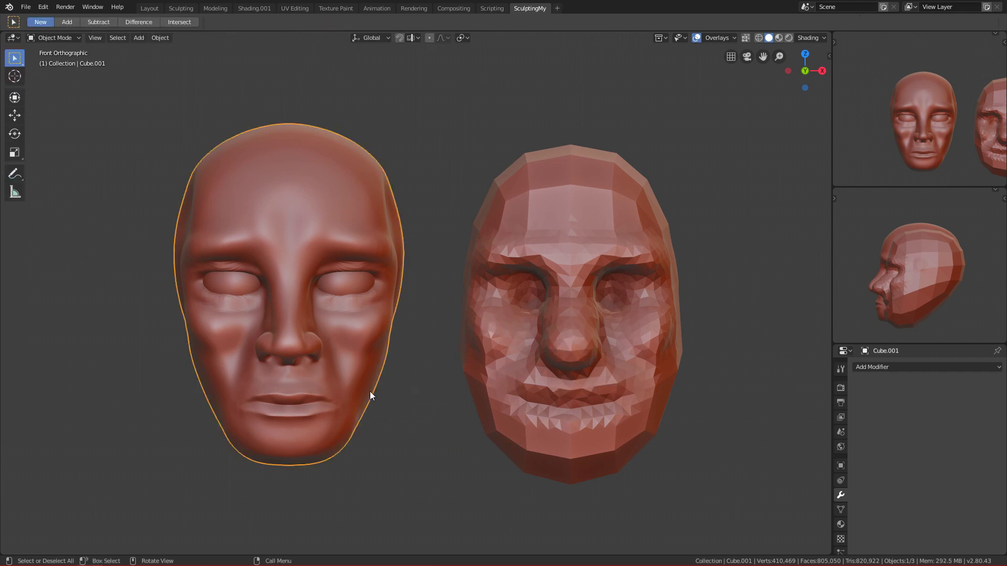
{"action": "left_click_drag", "start_coordinate": [390, 429], "coordinate": [453, 334], "text": "alt"}
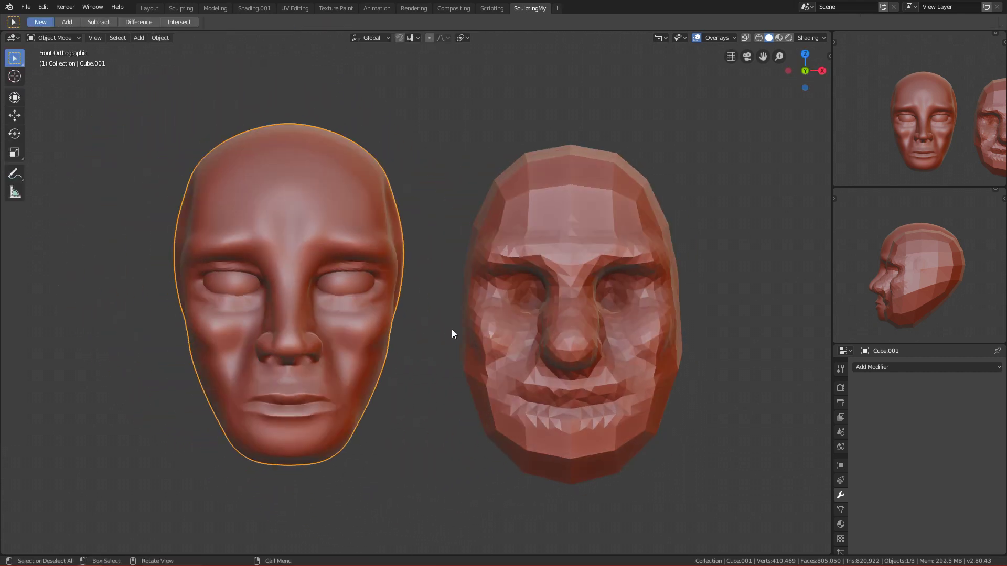